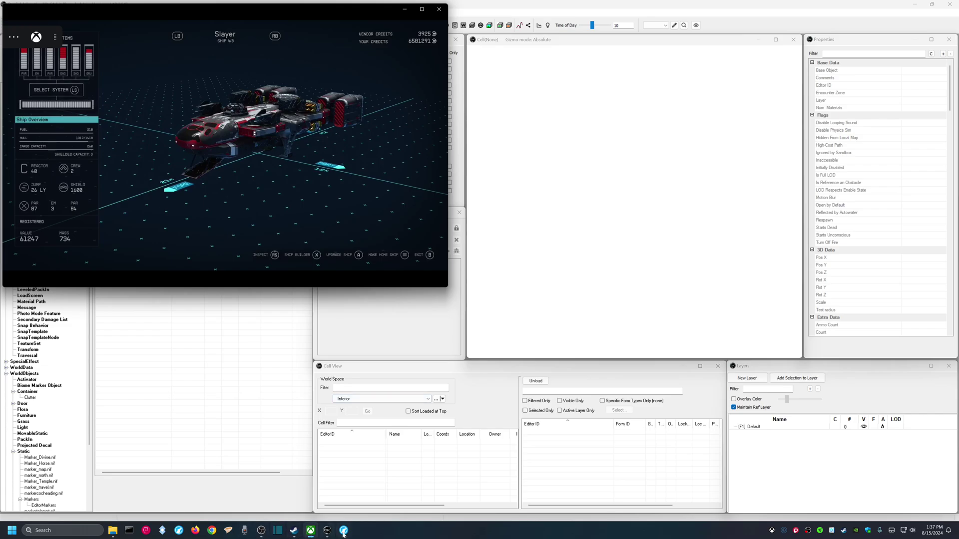
Step: Review the Ship Vendor Framework page in the web browser and the Starfield: Creation Kit page in Steam, then return to the Creation Kit
{"action": "left_click", "coordinate": [345, 531]}
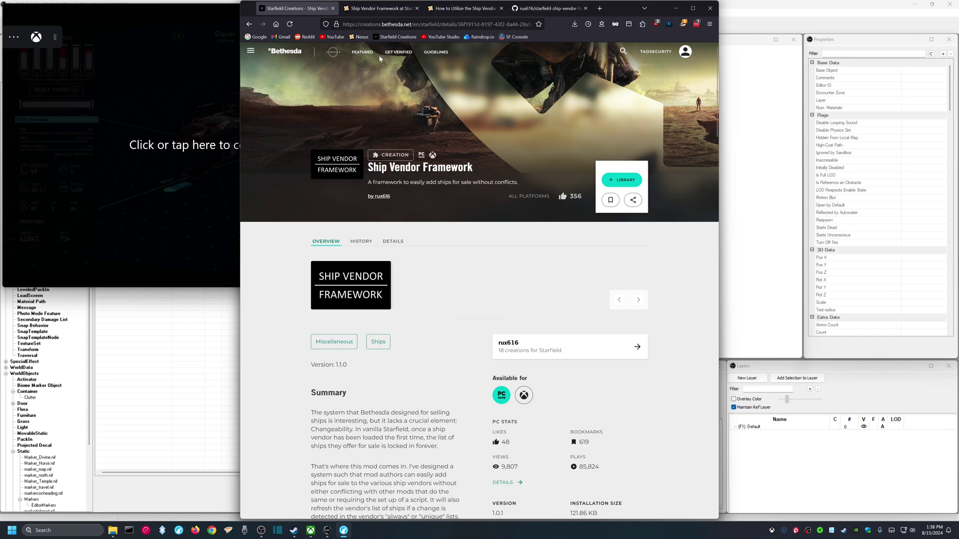
{"action": "left_click", "coordinate": [380, 8]}
{"action": "left_click", "coordinate": [302, 531]}
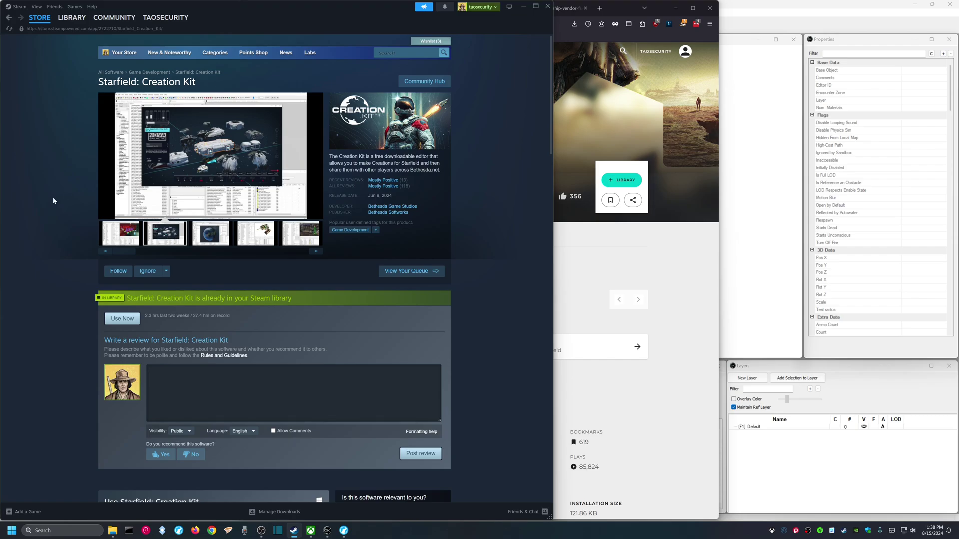
{"action": "left_click", "coordinate": [779, 6]}
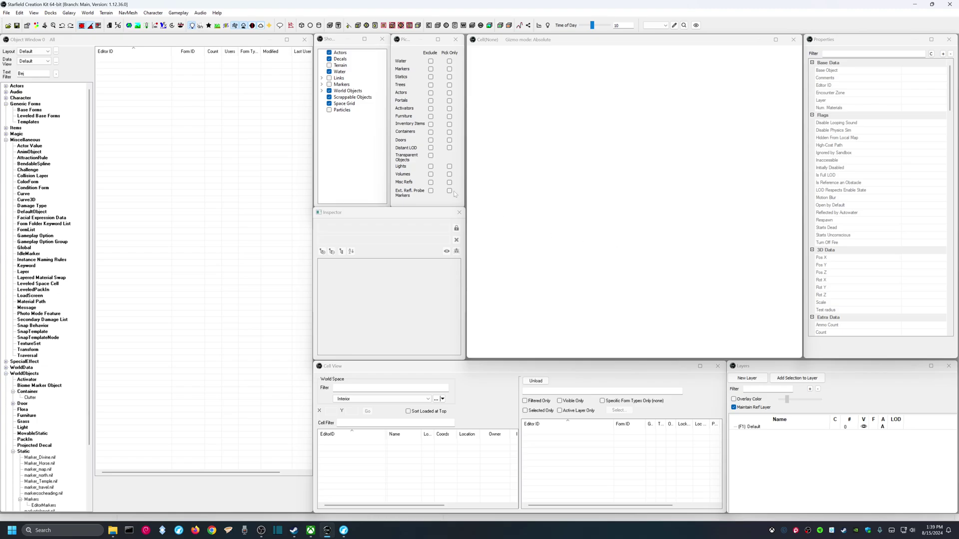
Step: Load the master files Starfield.esm, SFBGS006.esm and ShipVendorFramework into the editor
{"action": "left_click", "coordinate": [8, 25]}
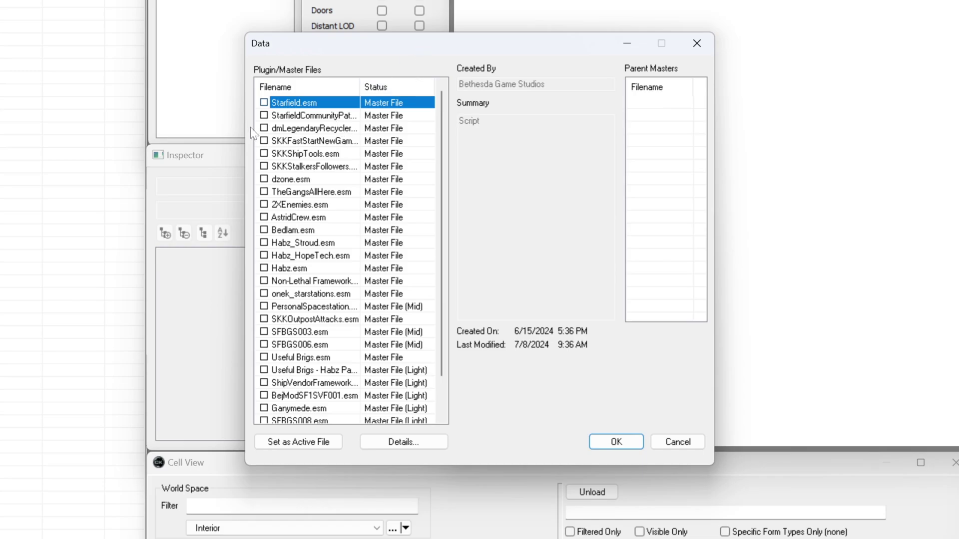
{"action": "left_click", "coordinate": [264, 103]}
{"action": "double_click", "coordinate": [281, 349]}
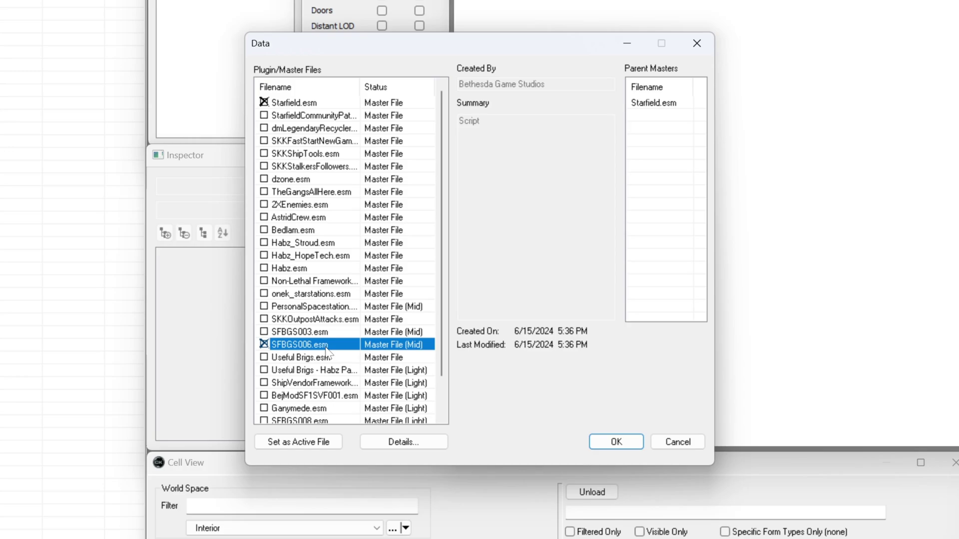
{"action": "scroll", "coordinate": [344, 352], "scroll_direction": "down", "scroll_amount": 1}
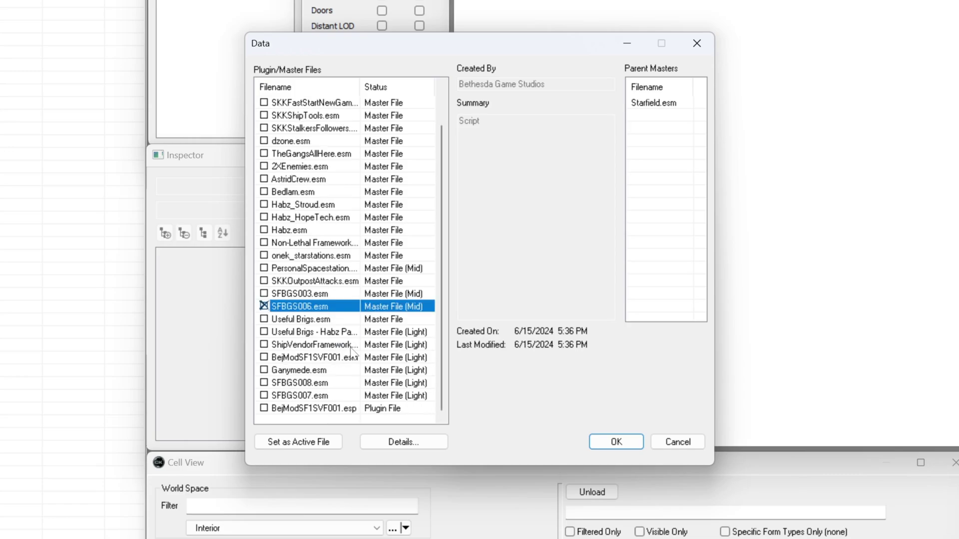
{"action": "double_click", "coordinate": [290, 346]}
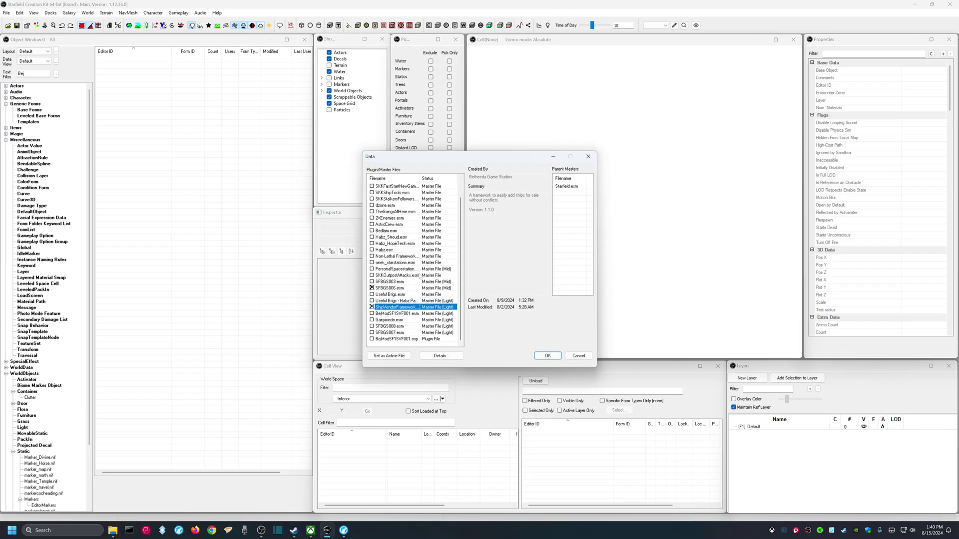
{"action": "scroll", "coordinate": [423, 255], "scroll_direction": "up", "scroll_amount": 1}
{"action": "scroll", "coordinate": [425, 273], "scroll_direction": "down", "scroll_amount": 1}
{"action": "left_click", "coordinate": [548, 356]}
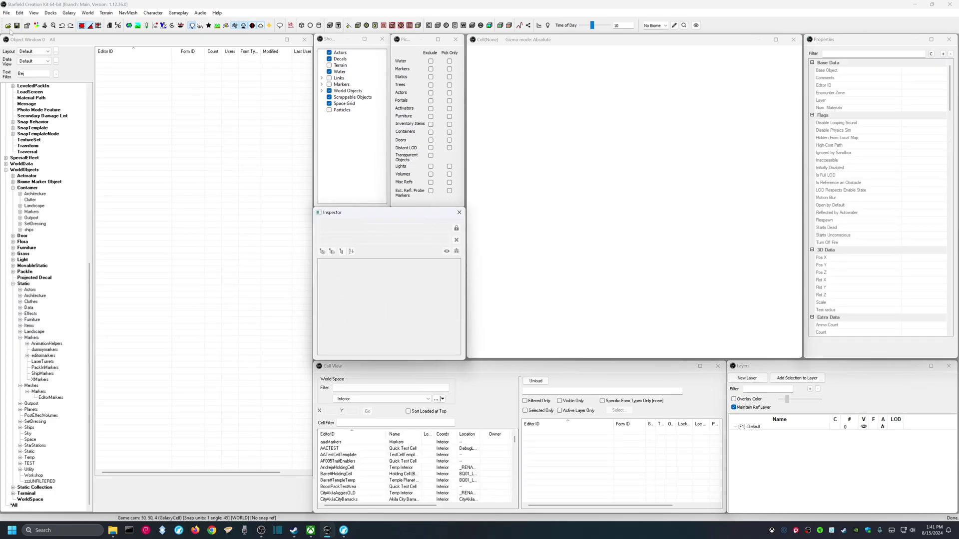
Step: Save a new plugin named BejModSF1SVF002 in the Starfield Data folder
{"action": "left_click", "coordinate": [6, 12]}
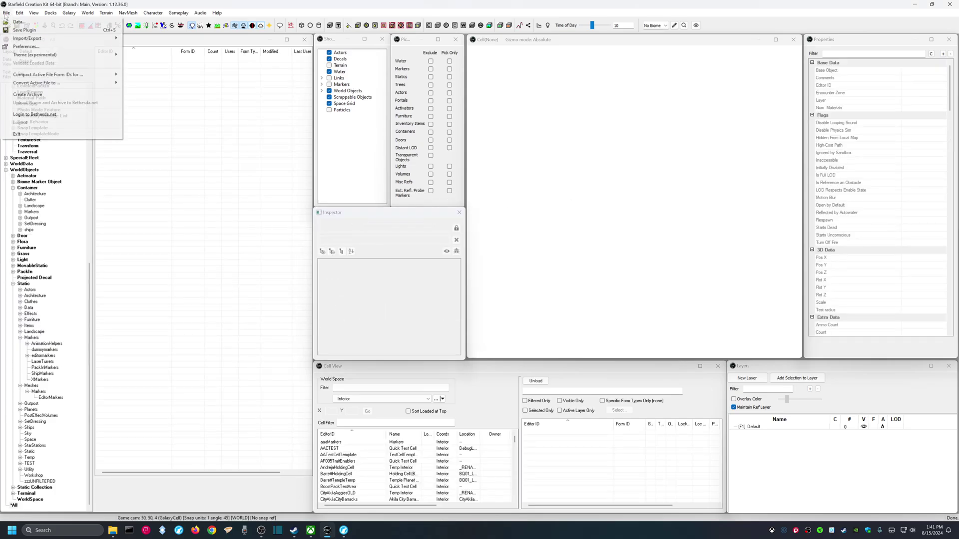
{"action": "left_click", "coordinate": [21, 30]}
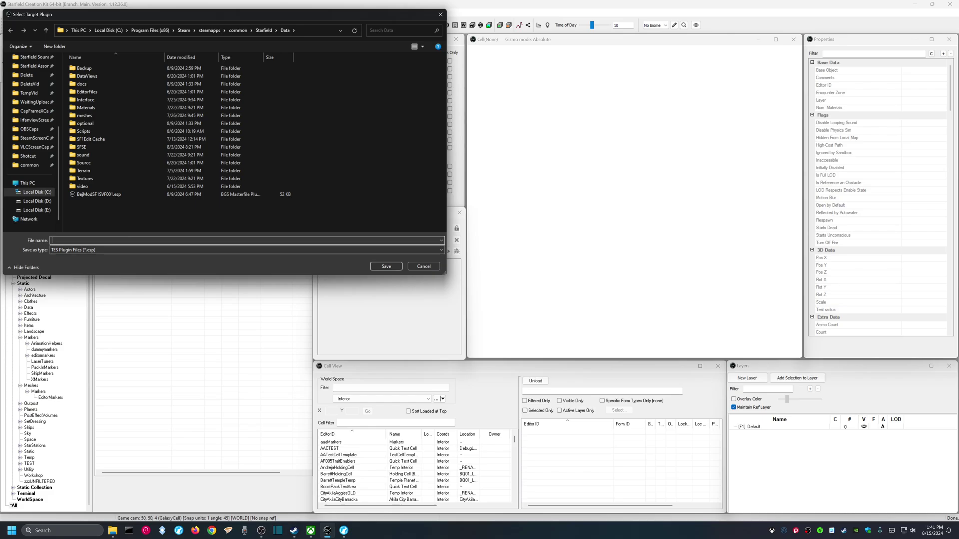
{"action": "type", "text": "Be"}
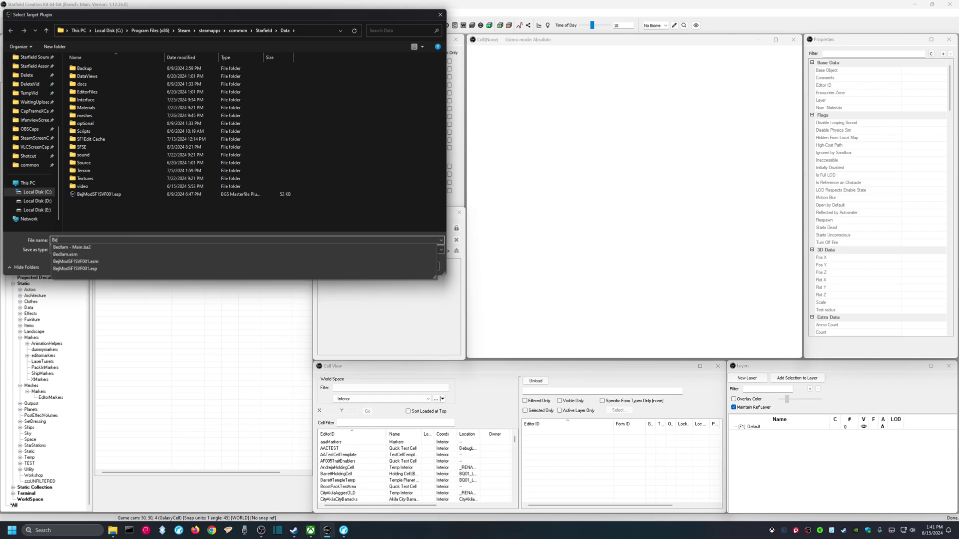
{"action": "type", "text": "j"}
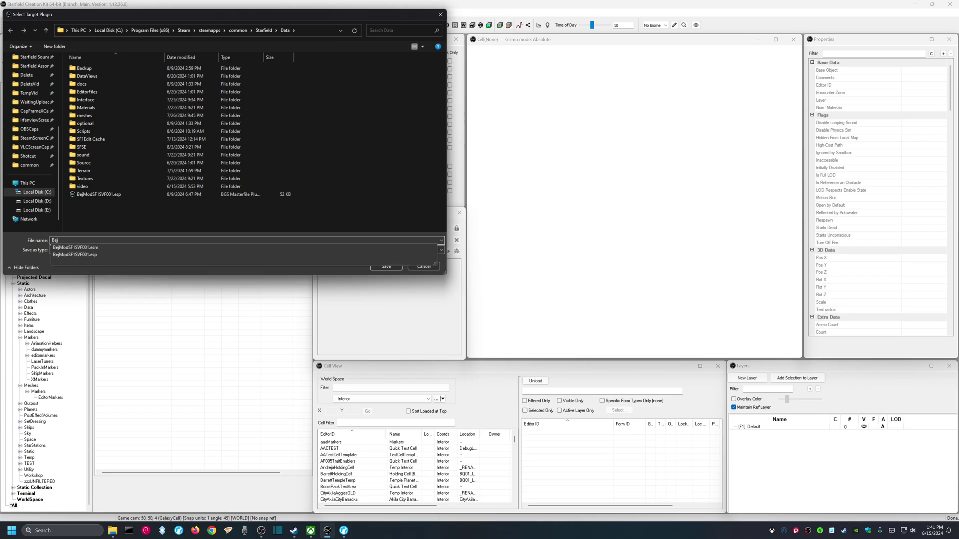
{"action": "type", "text": "ModSF1SVF"}
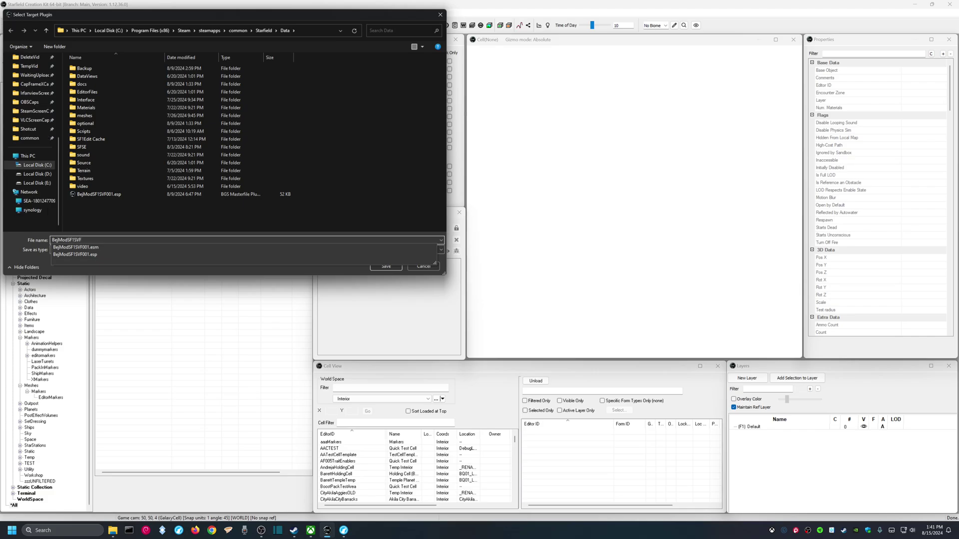
{"action": "type", "text": "002"}
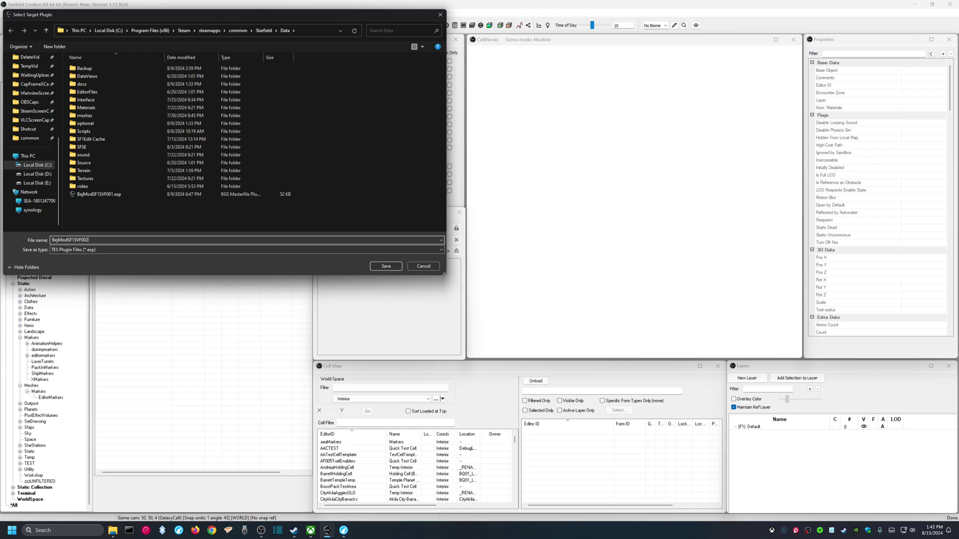
{"action": "left_click", "coordinate": [386, 266]}
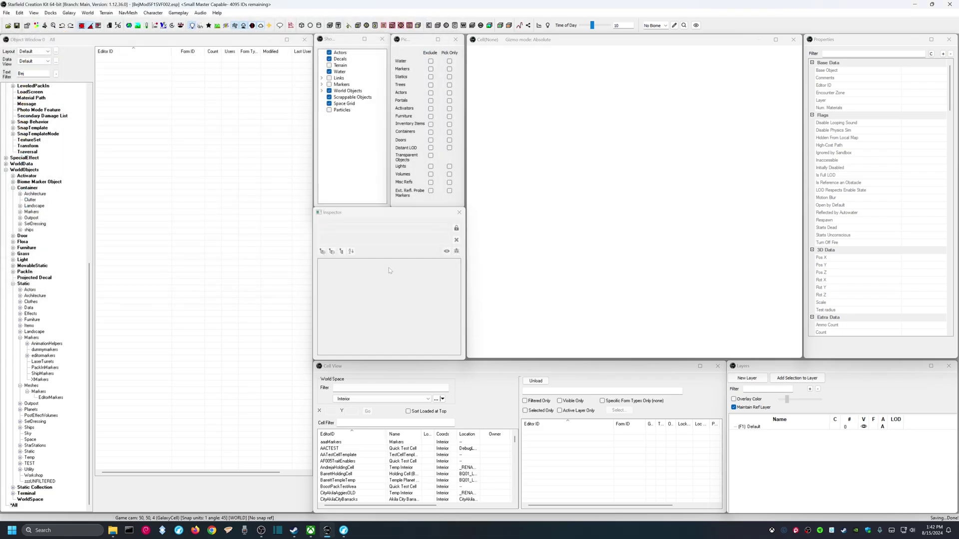
Step: Check the data file list for the loaded masters and the active plugin, then leave it without loading anything
{"action": "left_click", "coordinate": [8, 26]}
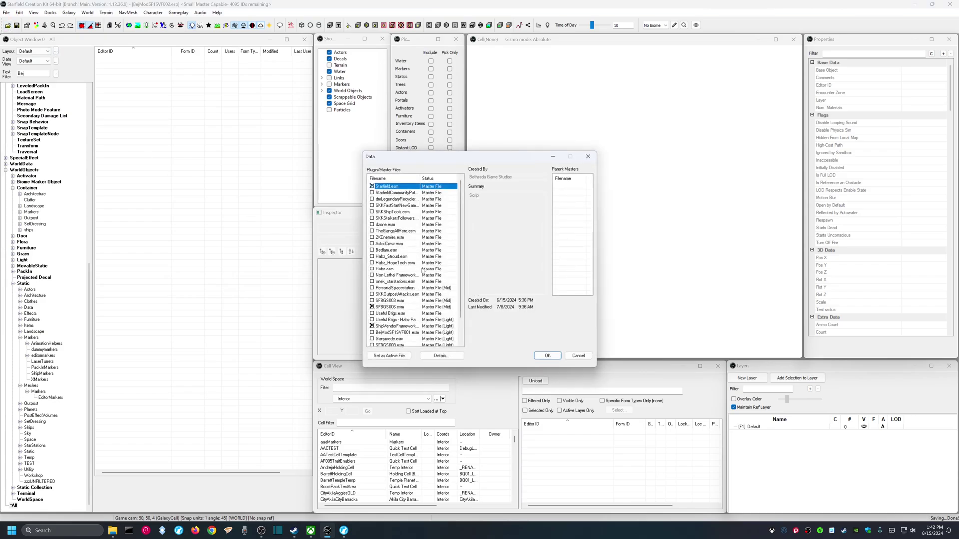
{"action": "scroll", "coordinate": [421, 271], "scroll_direction": "down", "scroll_amount": 2}
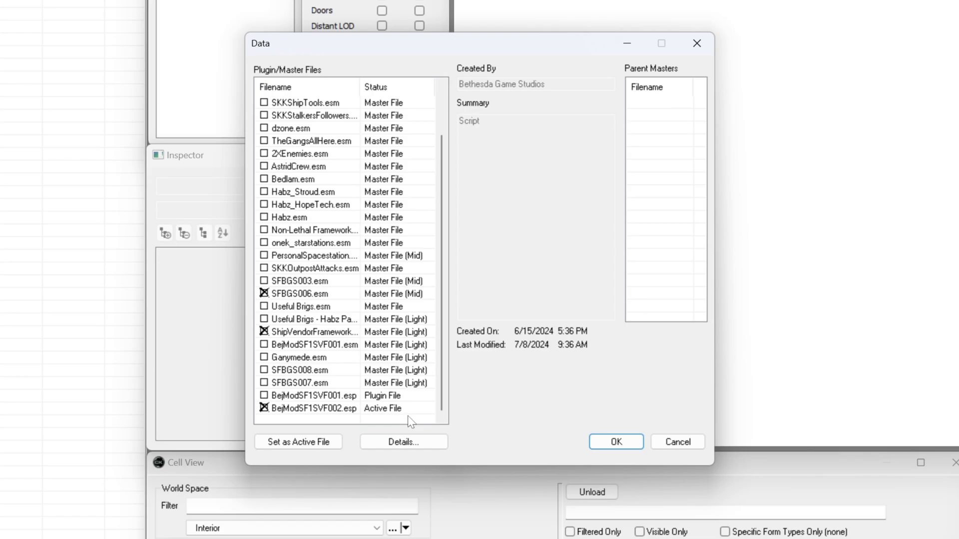
{"action": "scroll", "coordinate": [382, 342], "scroll_direction": "up", "scroll_amount": 2}
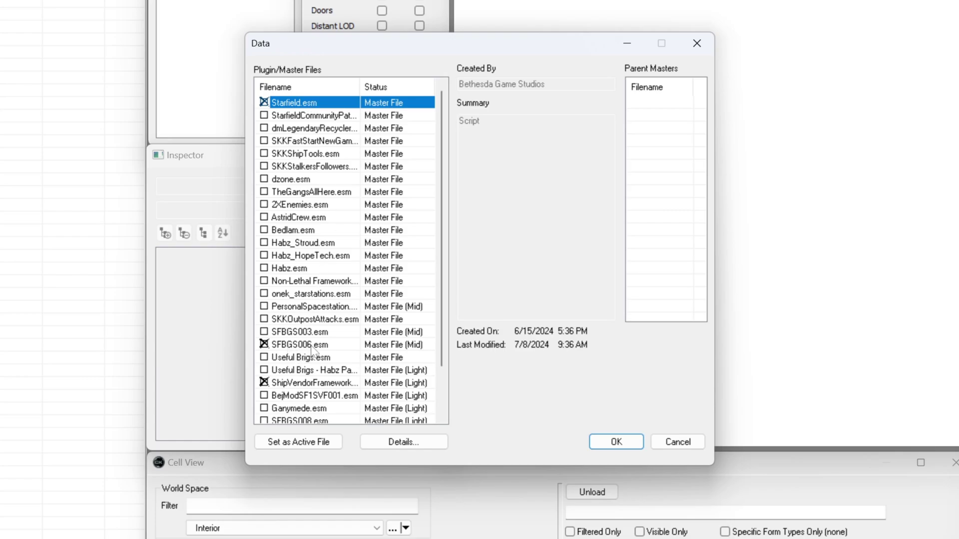
{"action": "scroll", "coordinate": [368, 357], "scroll_direction": "down", "scroll_amount": 2}
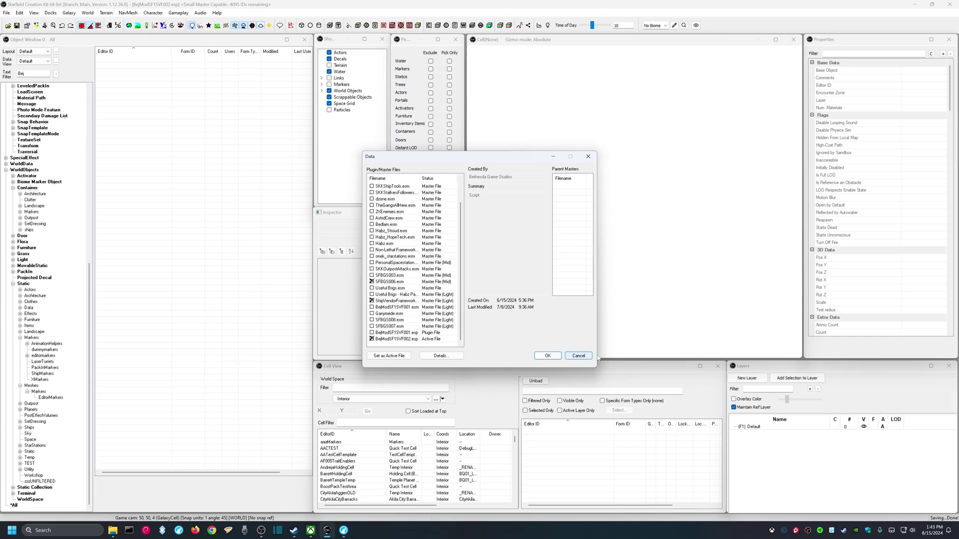
{"action": "left_click", "coordinate": [579, 355]}
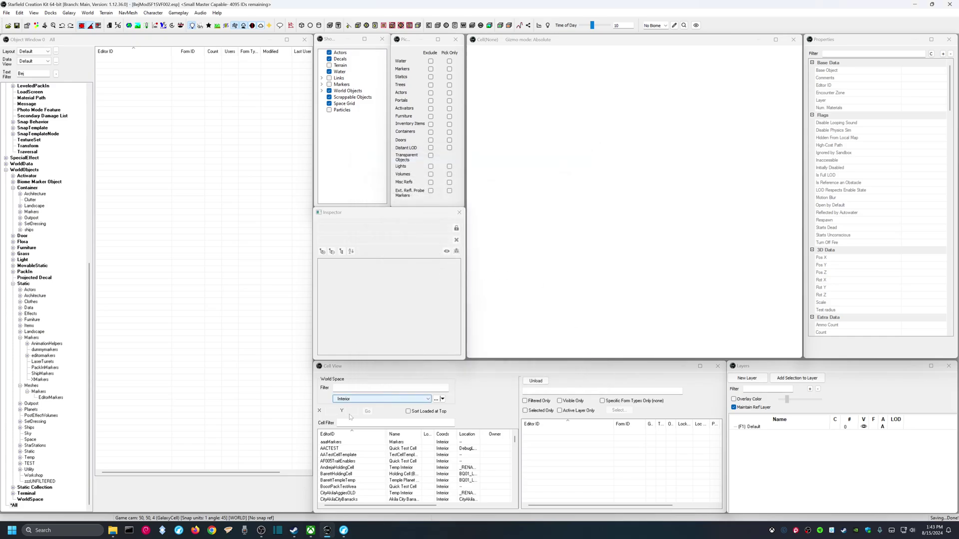
{"action": "left_click", "coordinate": [311, 533]}
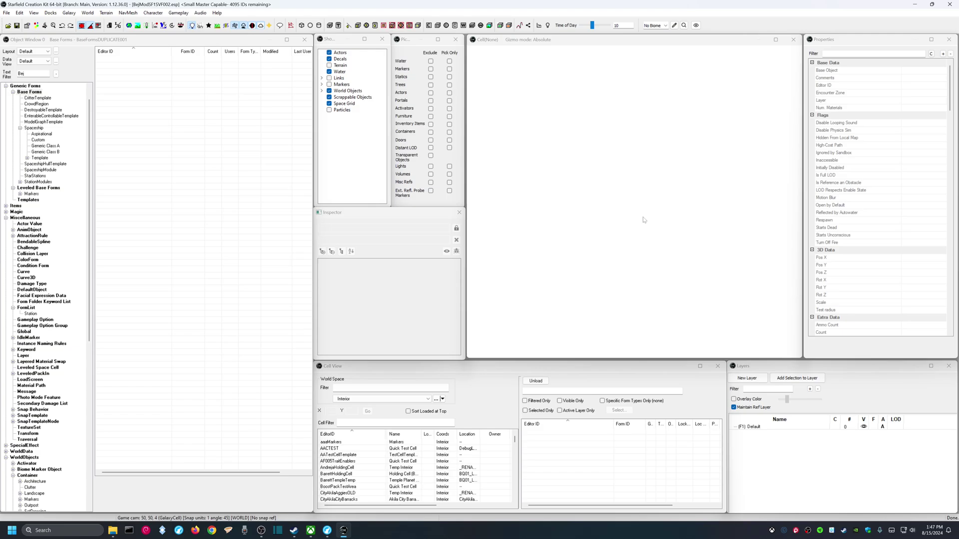
Step: Clear the old object filter, show the Spaceship base forms under Generic Forms and filter them by se*taiyo
{"action": "left_click", "coordinate": [26, 73]}
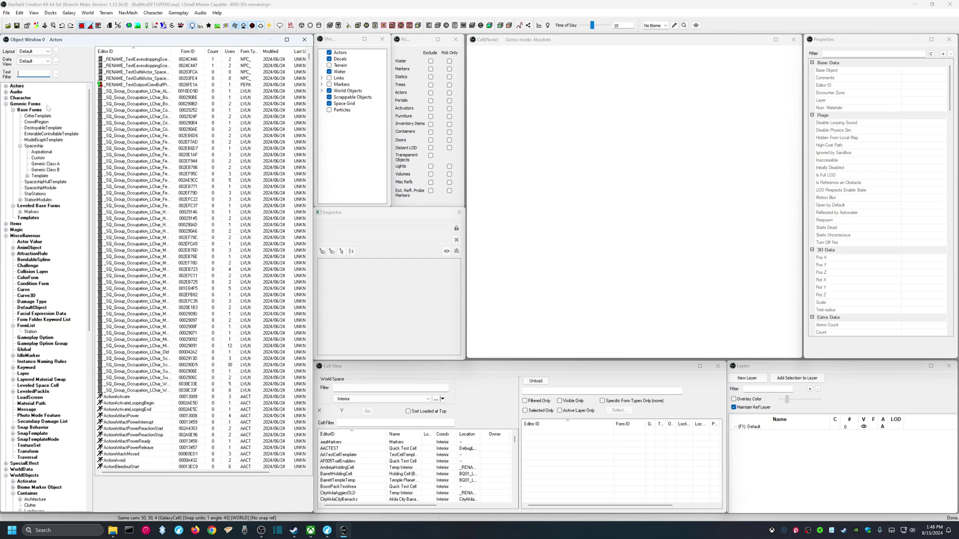
{"action": "left_click", "coordinate": [25, 104]}
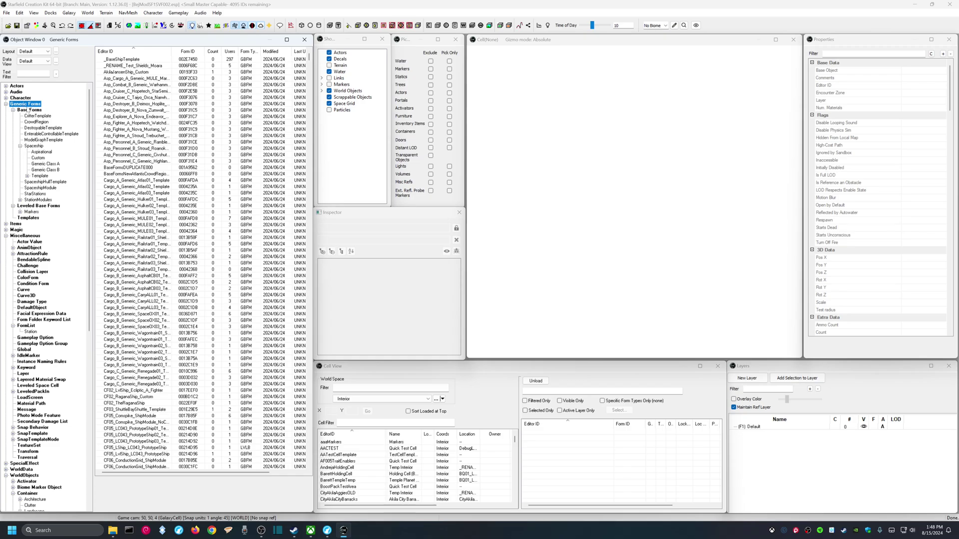
{"action": "left_click", "coordinate": [29, 110]}
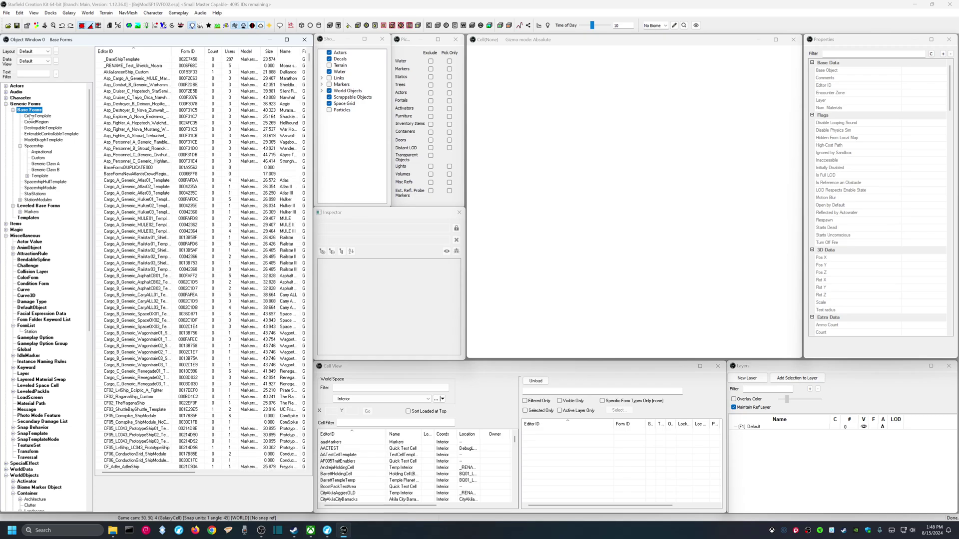
{"action": "left_click", "coordinate": [34, 147]}
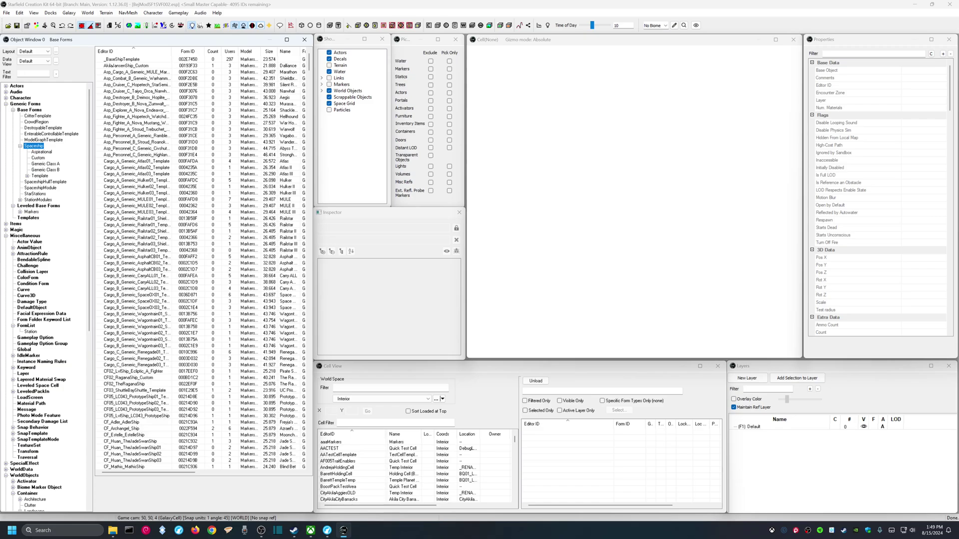
{"action": "left_click", "coordinate": [33, 73]}
{"action": "type", "text": "se*taiyo"}
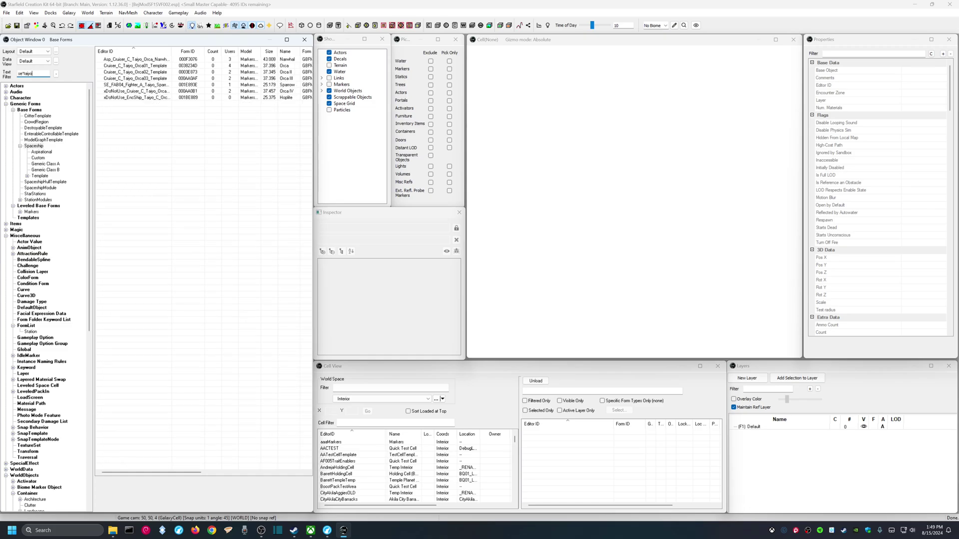
Step: Open the base form SE_FAB04_Fighter_A_Taiyo_Sparrow01_Ghost and launch its Spaceship Editor
{"action": "left_click", "coordinate": [130, 86]}
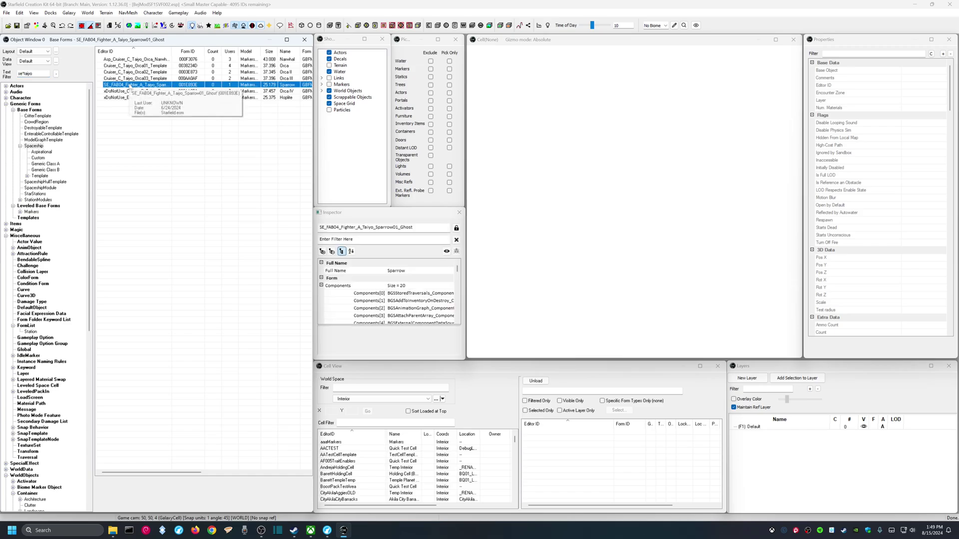
{"action": "double_click", "coordinate": [129, 86]}
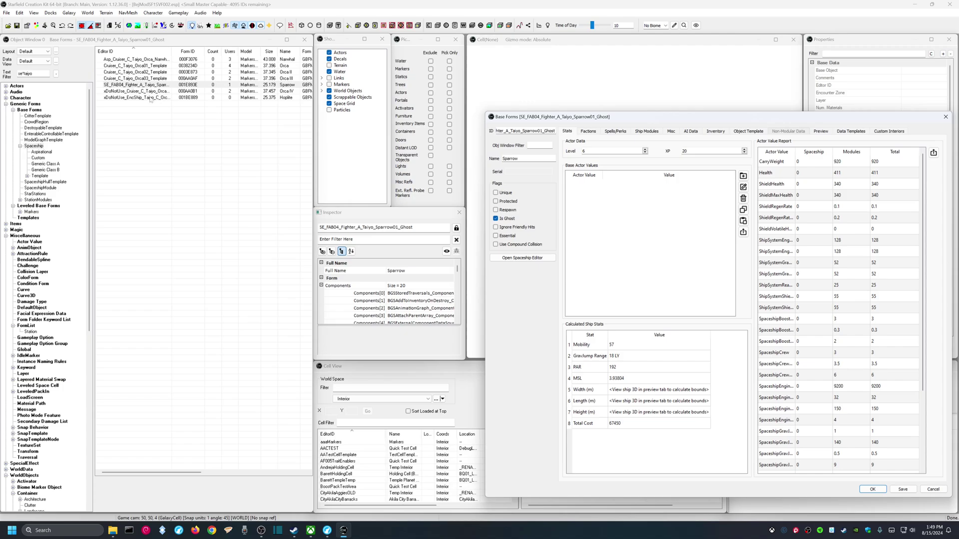
{"action": "left_click", "coordinate": [526, 258]}
{"action": "left_click", "coordinate": [524, 258]}
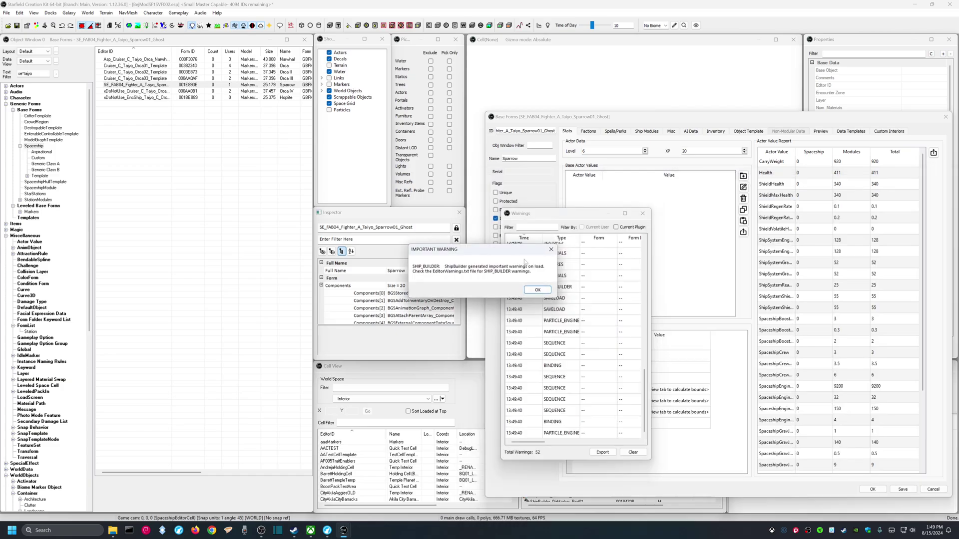
Step: Bring the Spaceship Editor window to the front, move it fully into view and dismiss the ship builder warning to inspect the Sparrow
{"action": "key", "text": "alt+Tab"}
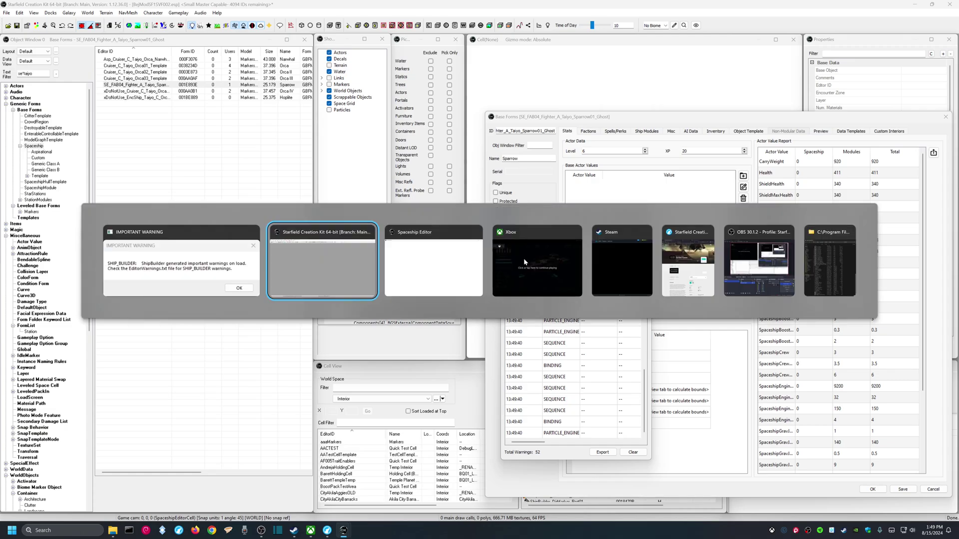
{"action": "key", "text": "alt+Tab"}
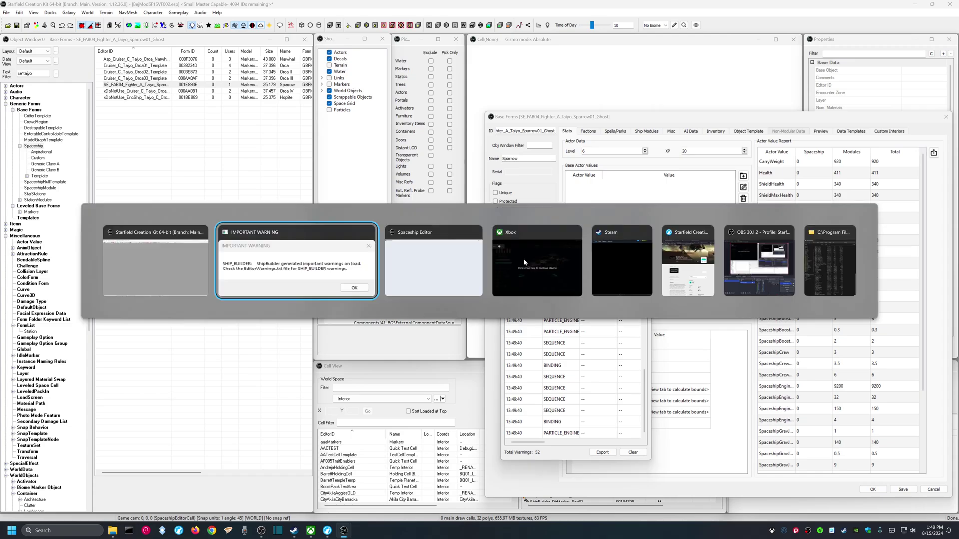
{"action": "key", "text": "alt+Tab"}
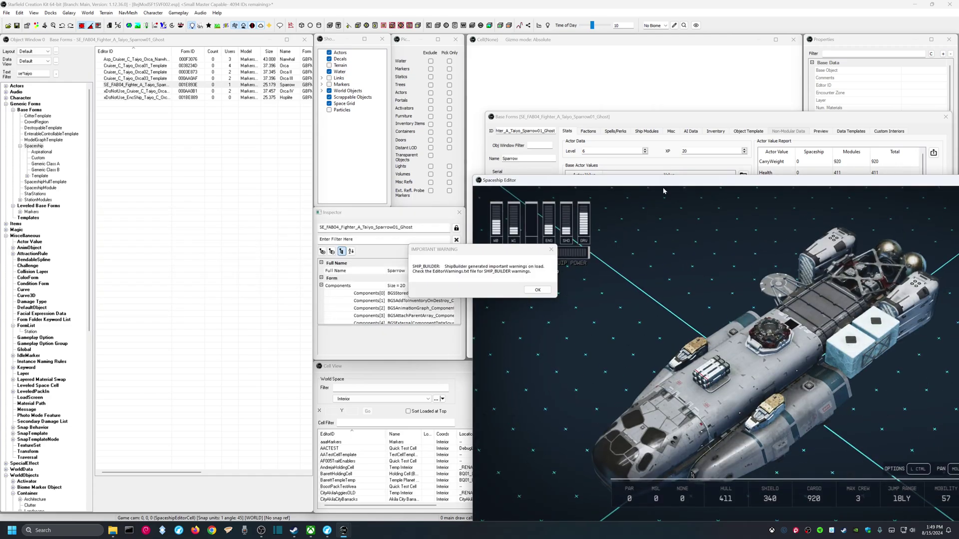
{"action": "left_click_drag", "start_coordinate": [662, 181], "coordinate": [456, 55]}
{"action": "left_click", "coordinate": [537, 290]}
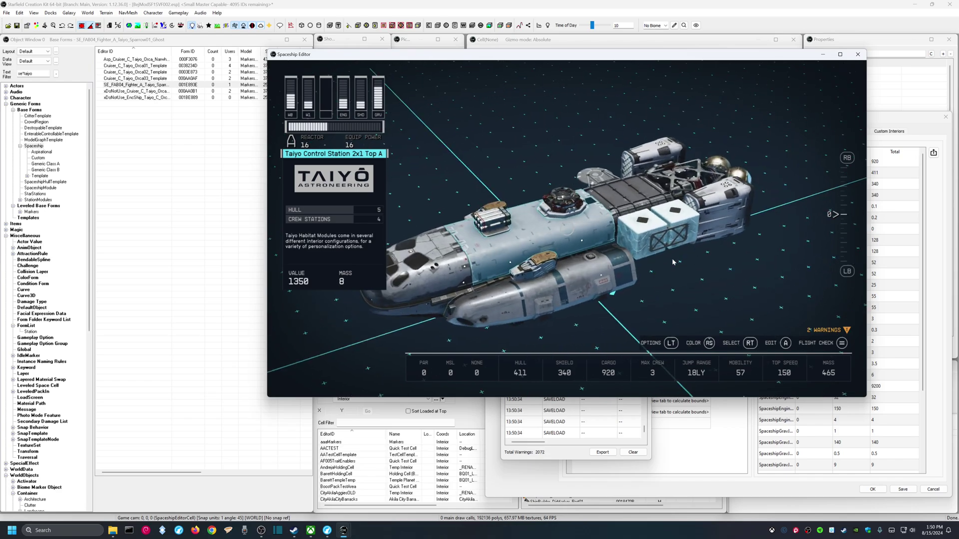
Step: Close the Spaceship Editor, the Warnings window and the Sparrow's base form
{"action": "left_click", "coordinate": [857, 55]}
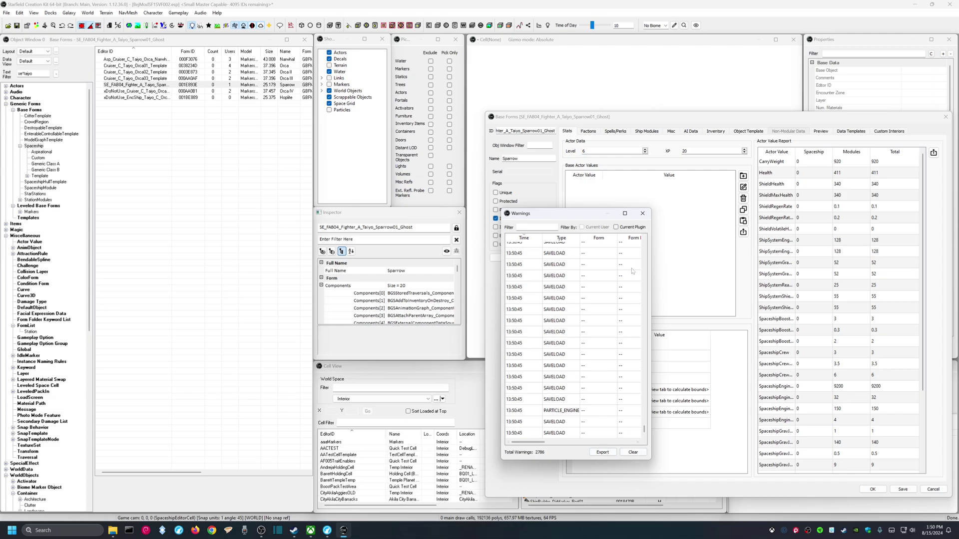
{"action": "left_click", "coordinate": [643, 214]}
{"action": "left_click_drag", "start_coordinate": [905, 120], "coordinate": [766, 78]}
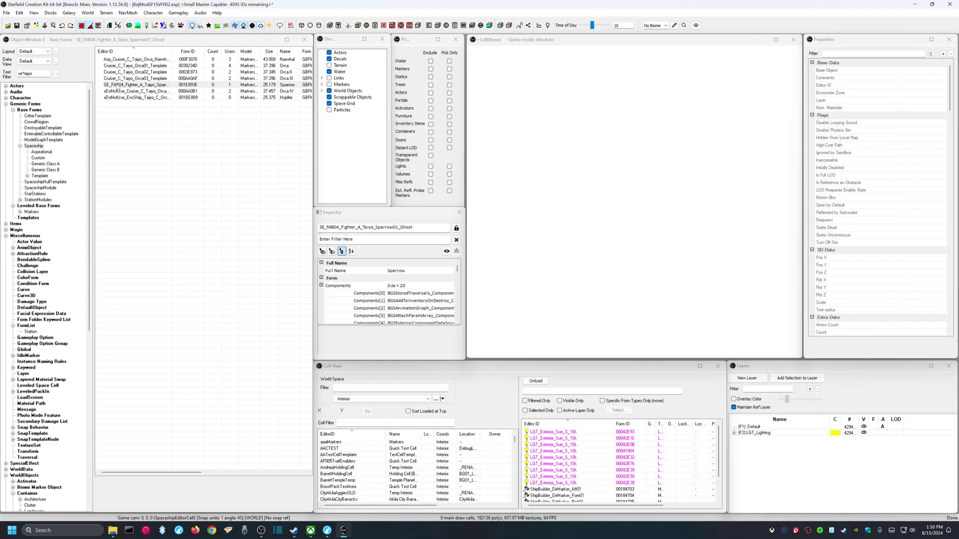
Step: Duplicate the SE_FAB04_Fighter_A_Taiyo_Sparrow01_Ghost base form and select the copy
{"action": "right_click", "coordinate": [113, 85]}
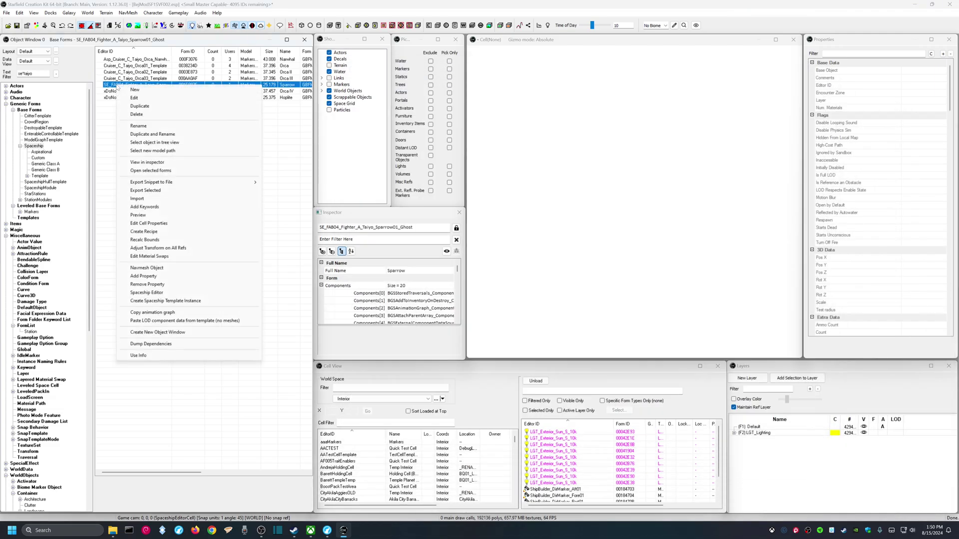
{"action": "left_click", "coordinate": [136, 107]}
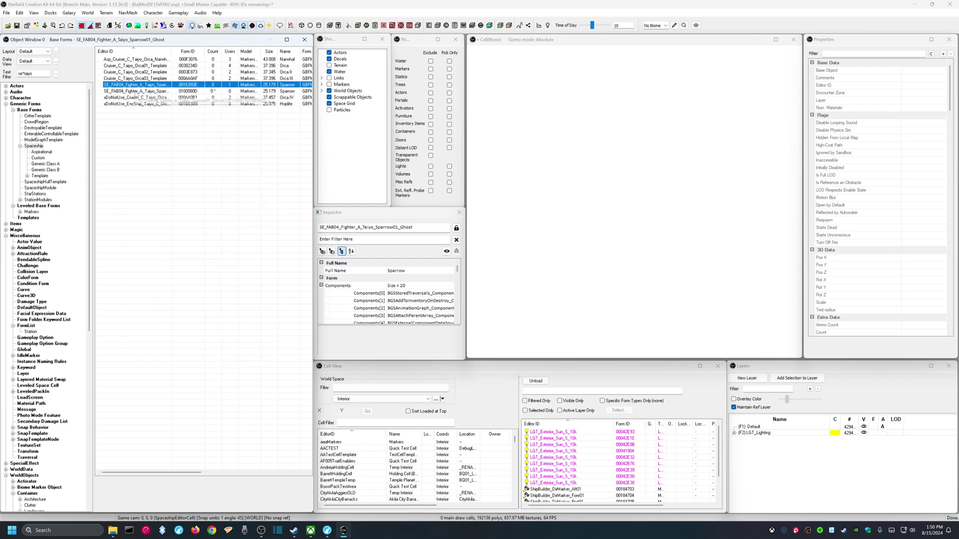
{"action": "left_click", "coordinate": [136, 92]}
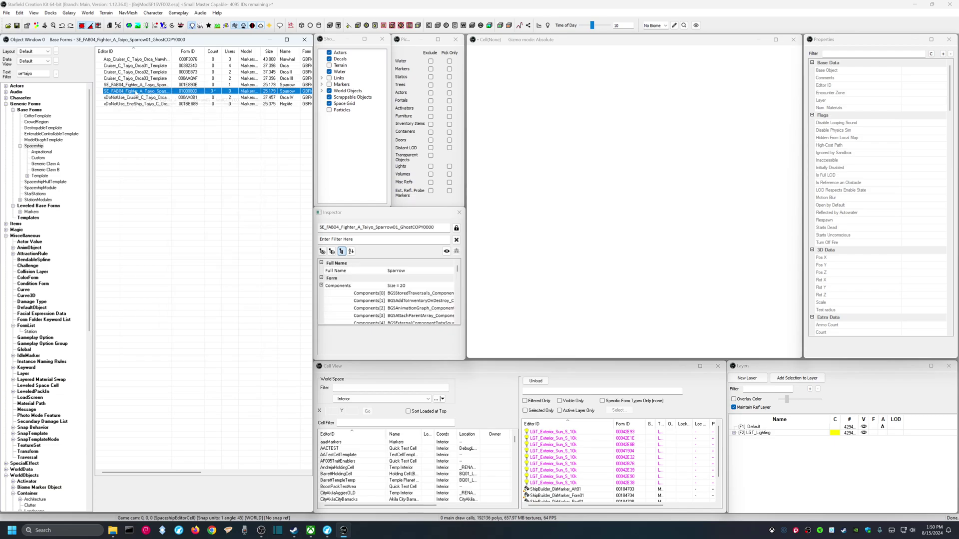
Step: Change the copied form's ID to BejModSVFShipSlayerMkI and its name to Slayer, turn off Is Ghost, and save without creating a new form
{"action": "double_click", "coordinate": [136, 92]}
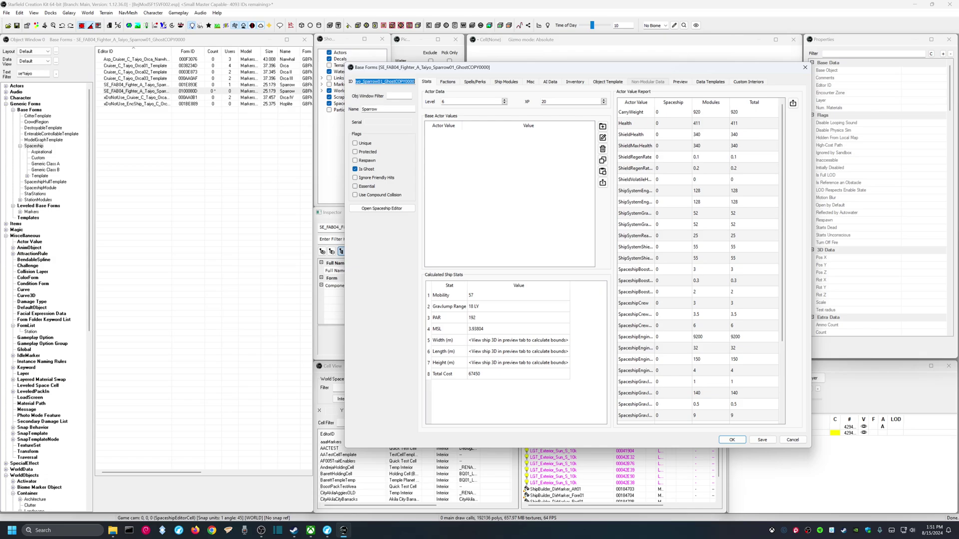
{"action": "type", "text": "B"}
{"action": "left_click", "coordinate": [473, 176]}
{"action": "type", "text": "Ship"}
{"action": "key", "text": "Tab"}
{"action": "key", "text": "Tab"}
{"action": "type", "text": "Sl"}
{"action": "left_click", "coordinate": [355, 170]}
{"action": "left_click", "coordinate": [740, 441]}
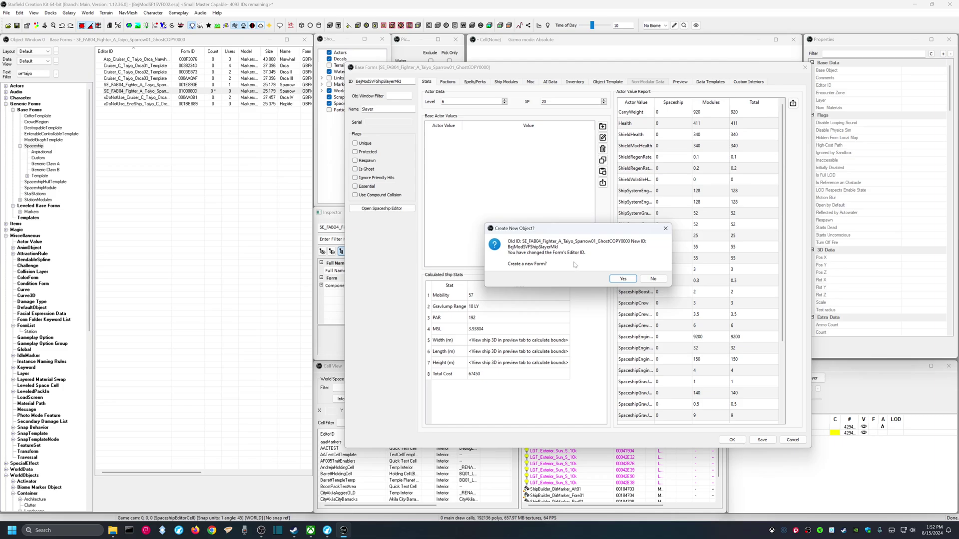
{"action": "left_click", "coordinate": [653, 280]}
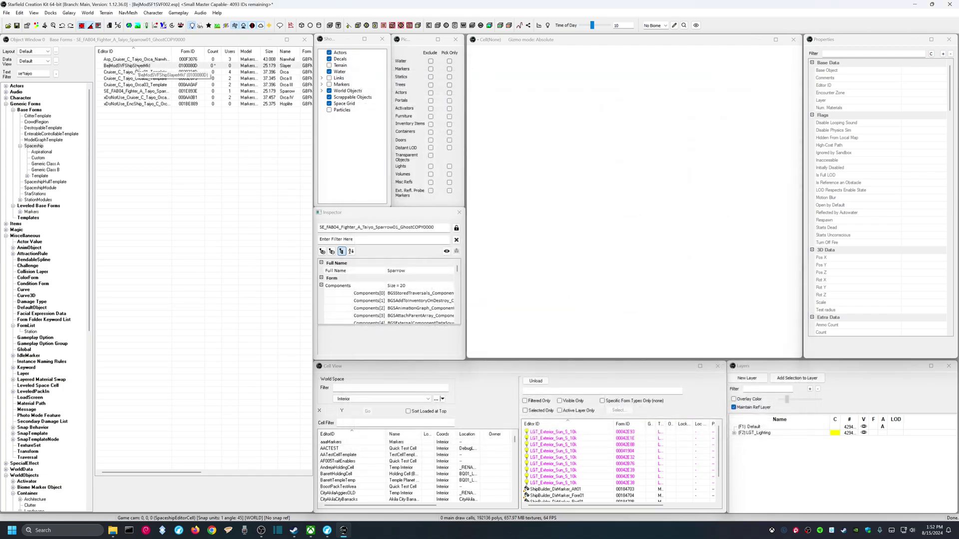
Step: Launch the Spaceship Editor for BejModSVFShipSlayerMkI, dismiss the ship builder warning and move the editor window clear for working
{"action": "double_click", "coordinate": [136, 66]}
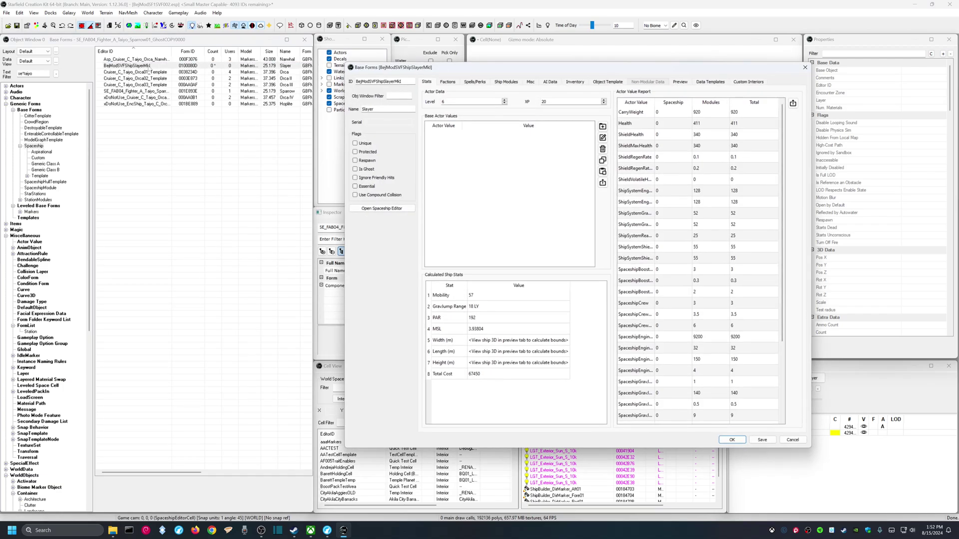
{"action": "left_click", "coordinate": [391, 208]}
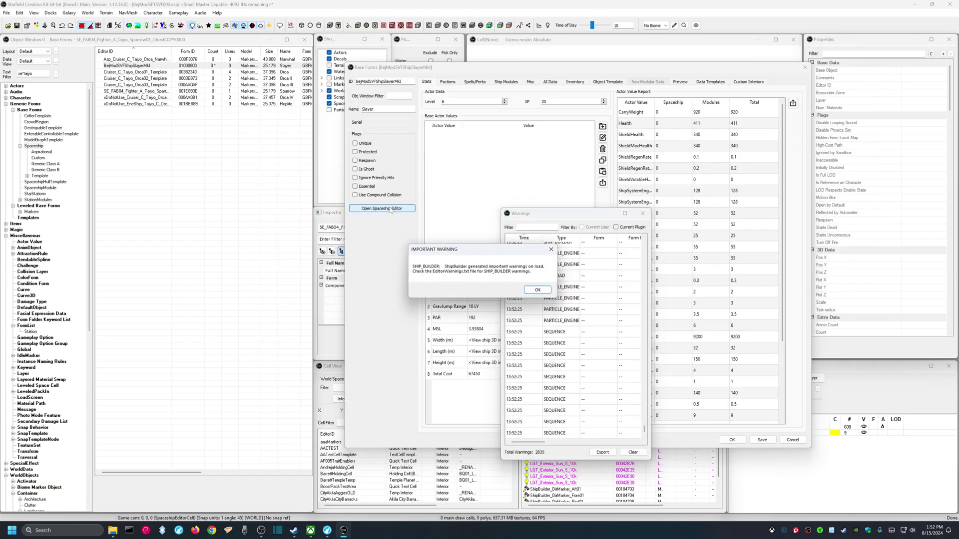
{"action": "key", "text": "alt+Tab"}
{"action": "key", "text": "alt+Tab"}
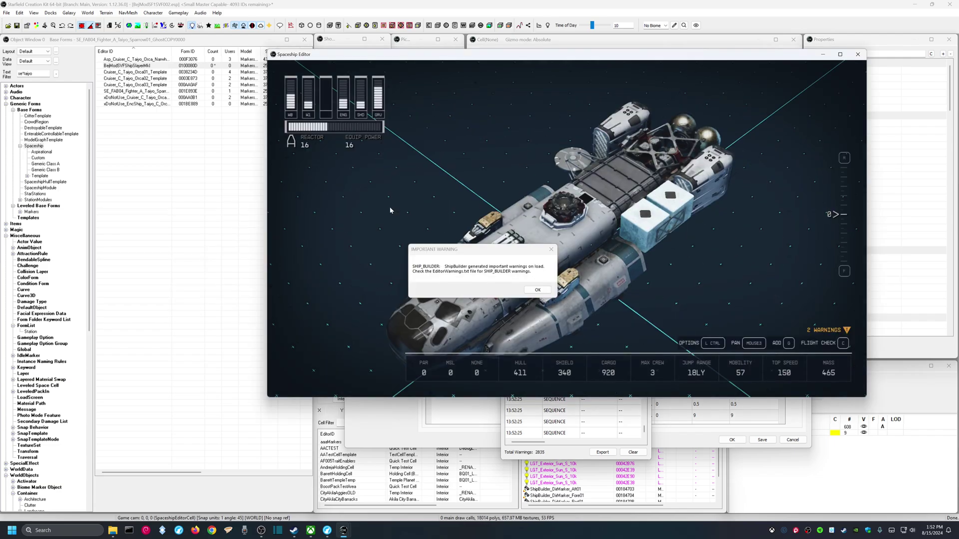
{"action": "left_click", "coordinate": [537, 290]}
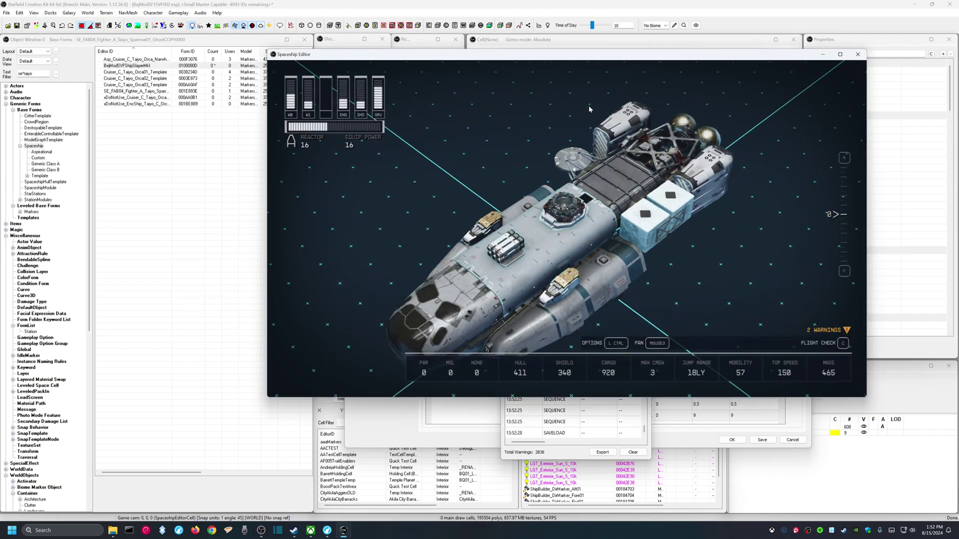
{"action": "left_click_drag", "start_coordinate": [587, 56], "coordinate": [674, 15]}
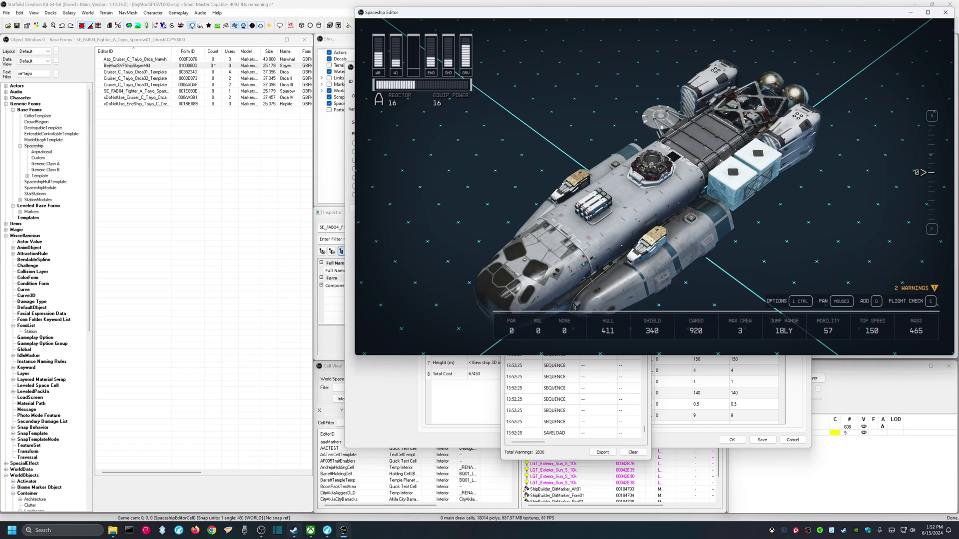
Step: Switch to the running Starfield game, place its window beside the editor and open the Slayer in the ship builder as reference
{"action": "left_click", "coordinate": [310, 530]}
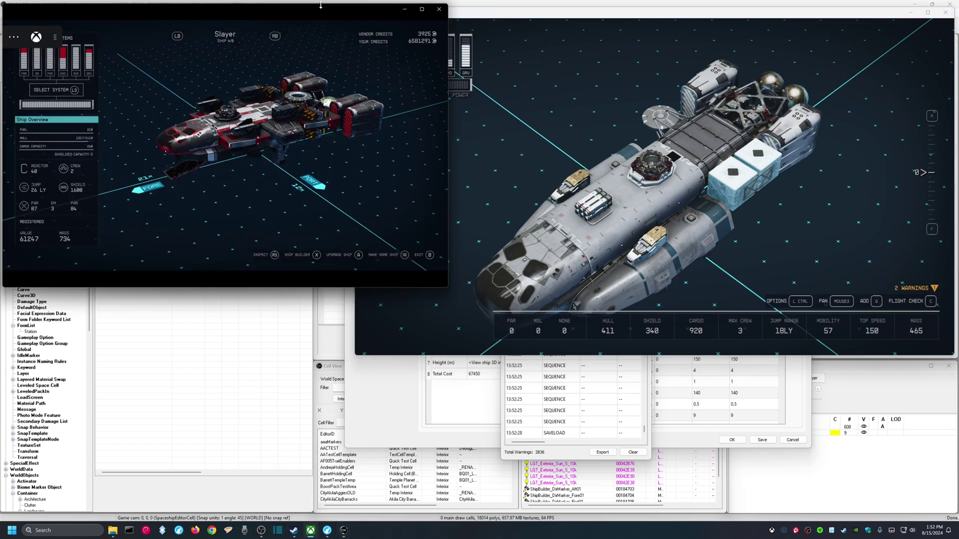
{"action": "left_click_drag", "start_coordinate": [322, 14], "coordinate": [273, 14]}
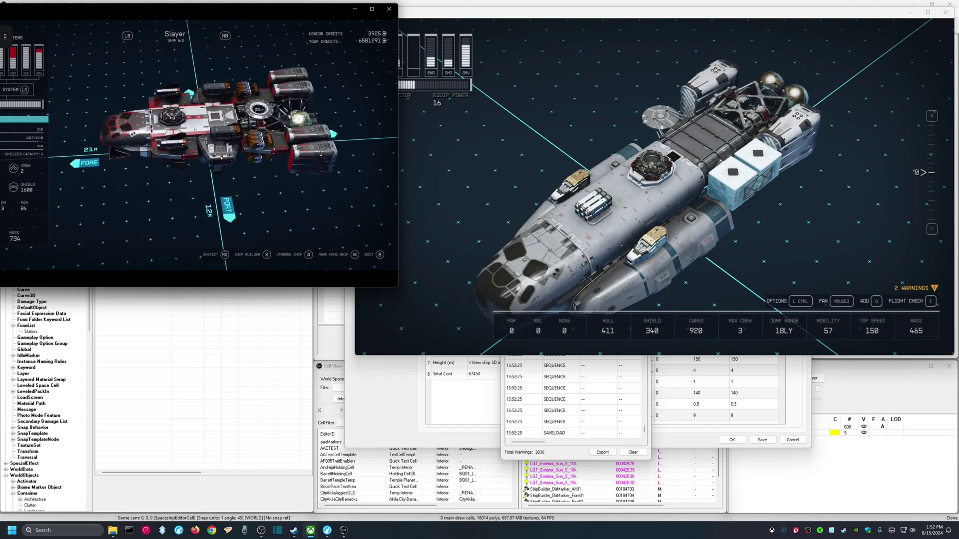
{"action": "key", "text": "r"}
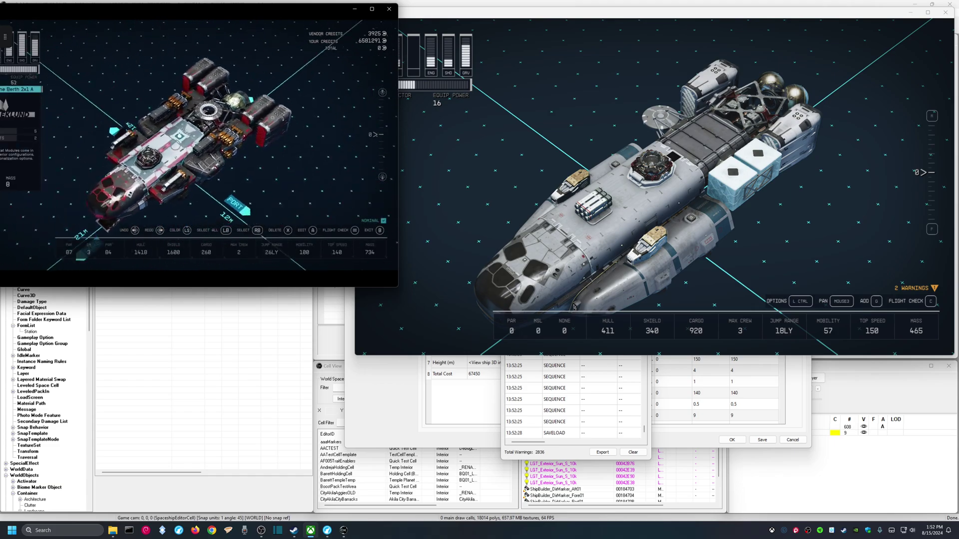
Step: Compare the Taiyo ship in the Spaceship Editor with the reference Slayer in the game's ship builder
{"action": "left_click", "coordinate": [564, 124]}
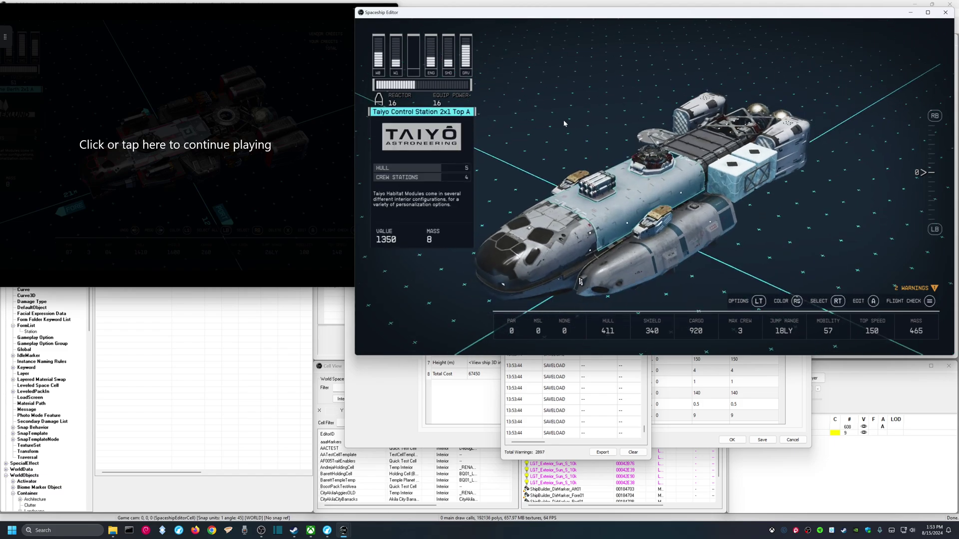
{"action": "key", "text": "Escape"}
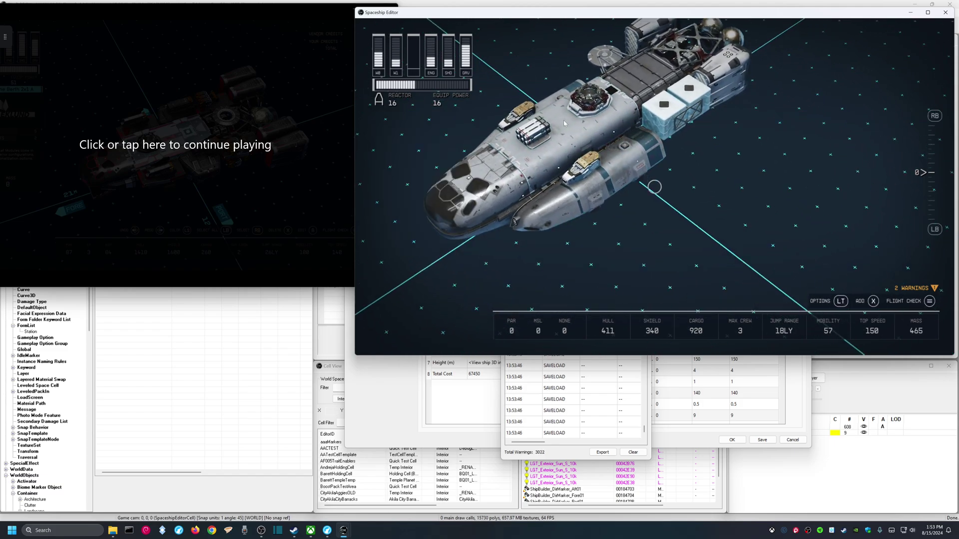
{"action": "left_click", "coordinate": [565, 123]}
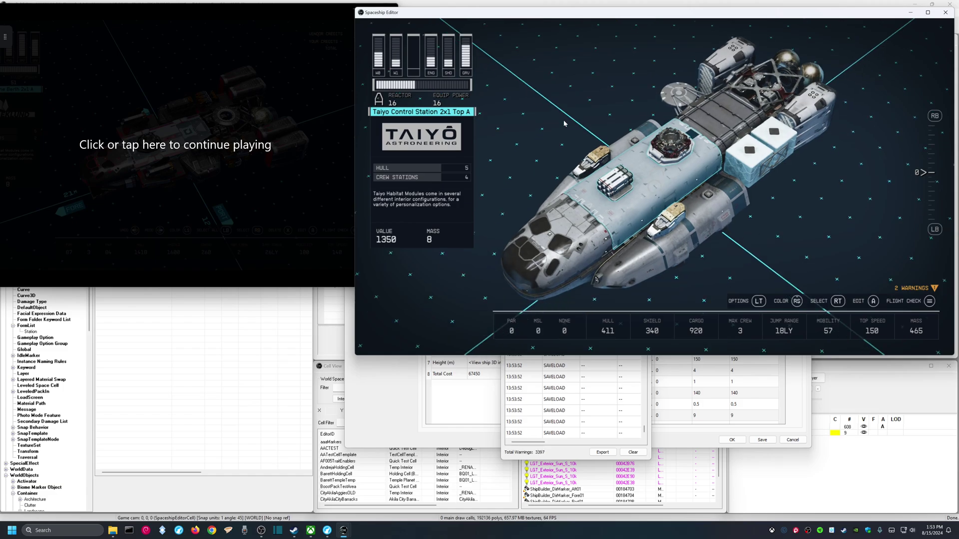
{"action": "left_click", "coordinate": [266, 156]}
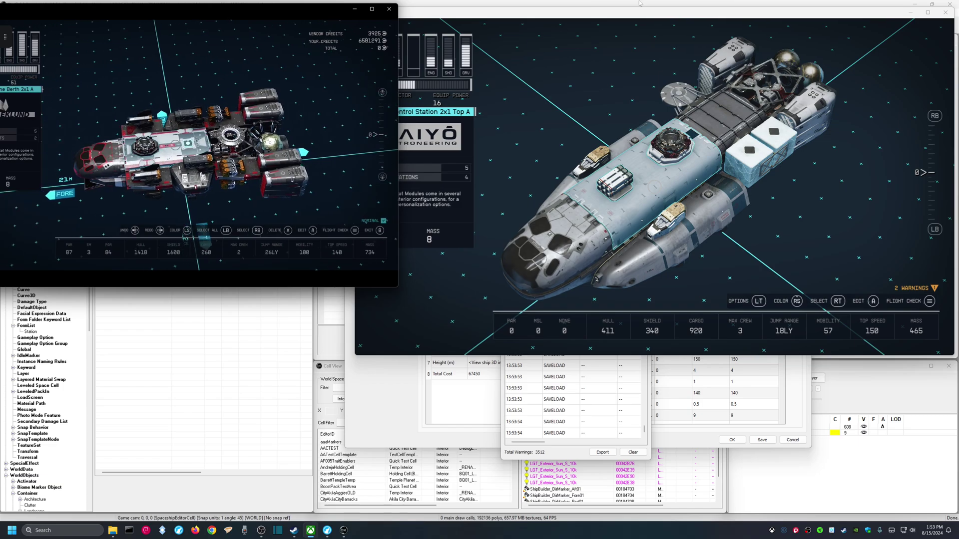
{"action": "left_click", "coordinate": [622, 138]}
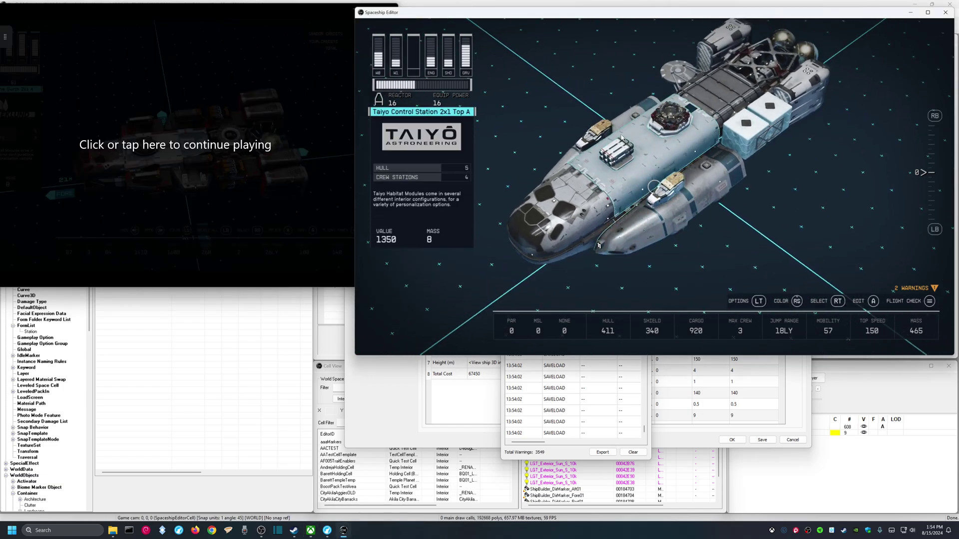
{"action": "left_click", "coordinate": [621, 137]}
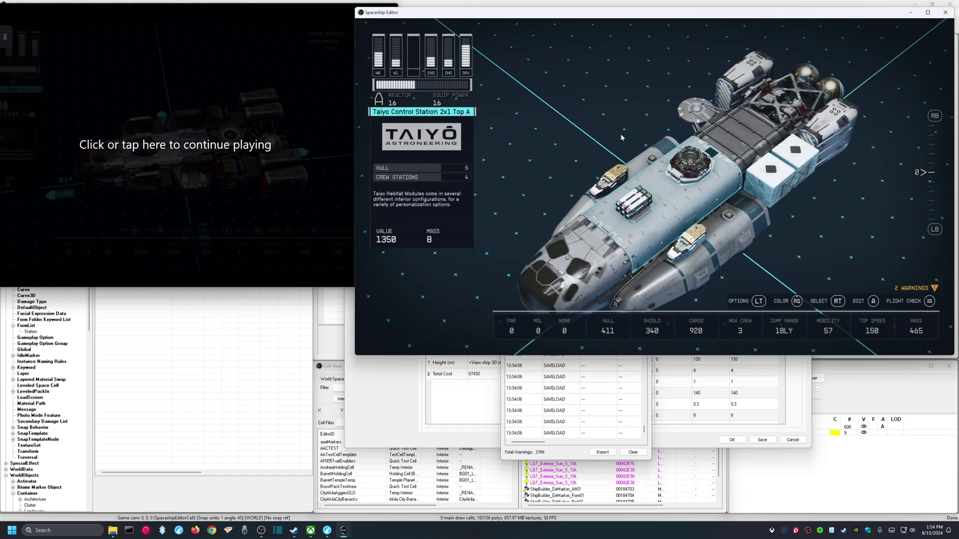
{"action": "left_click", "coordinate": [622, 138]}
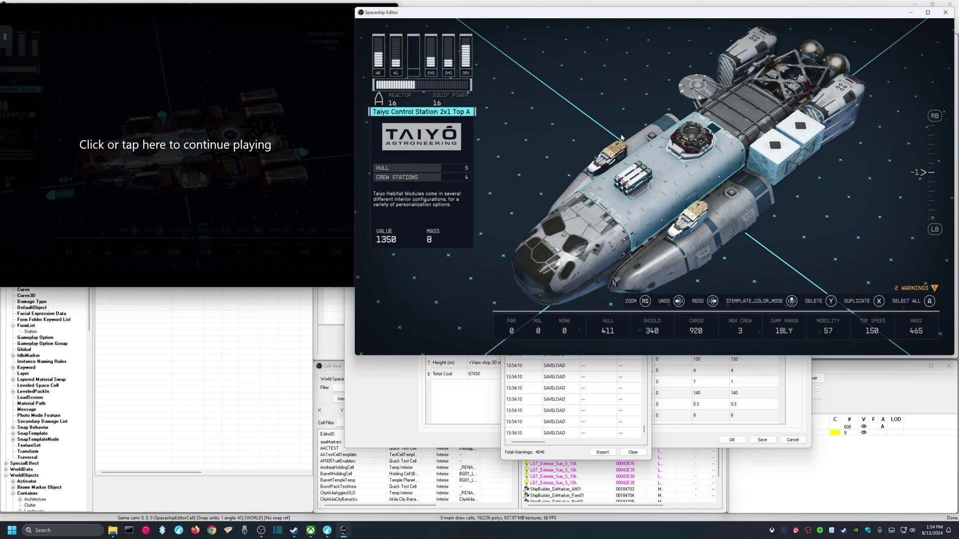
{"action": "left_click", "coordinate": [622, 137]}
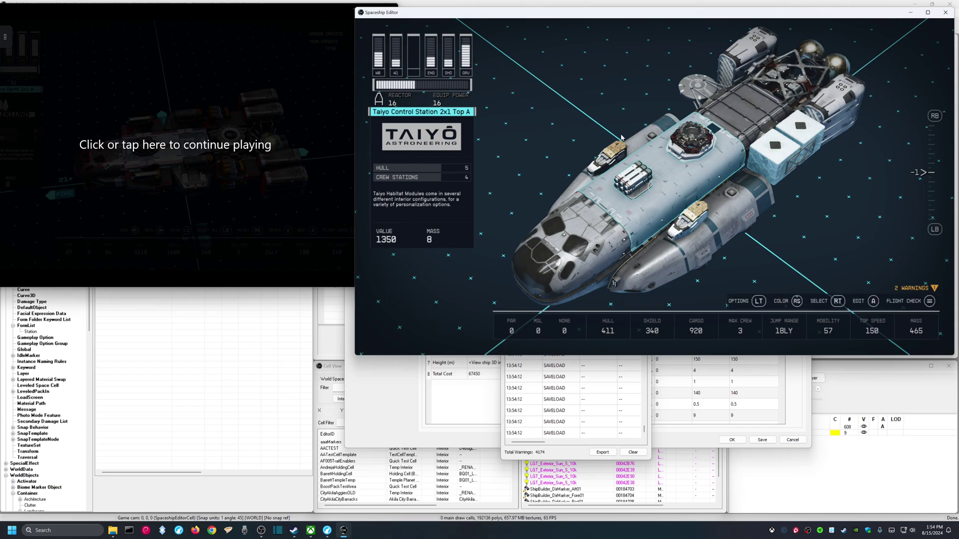
Step: Delete the Taiyo Control Station 2x1 Top A, plus landing bay and landing gear modules around the ship's middle section
{"action": "left_click", "coordinate": [677, 184]}
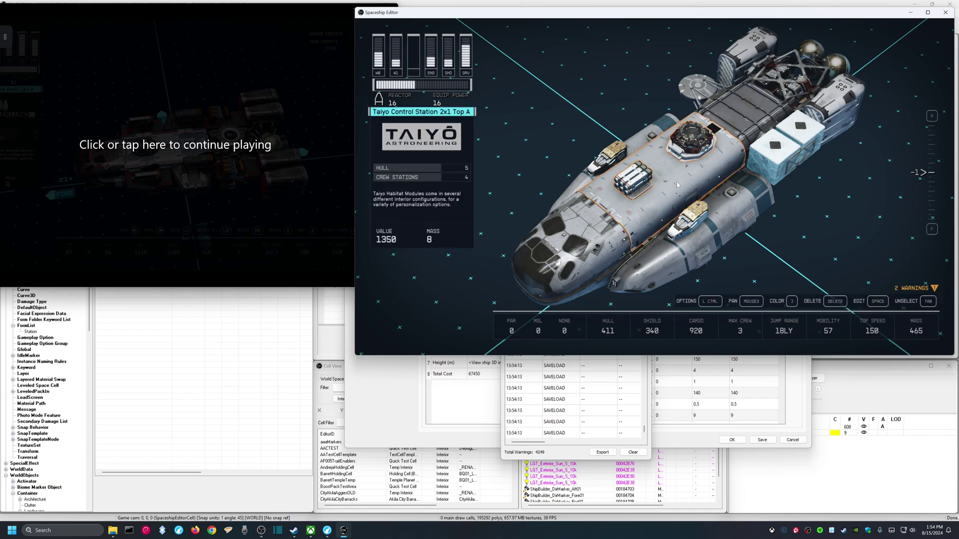
{"action": "key", "text": "Delete"}
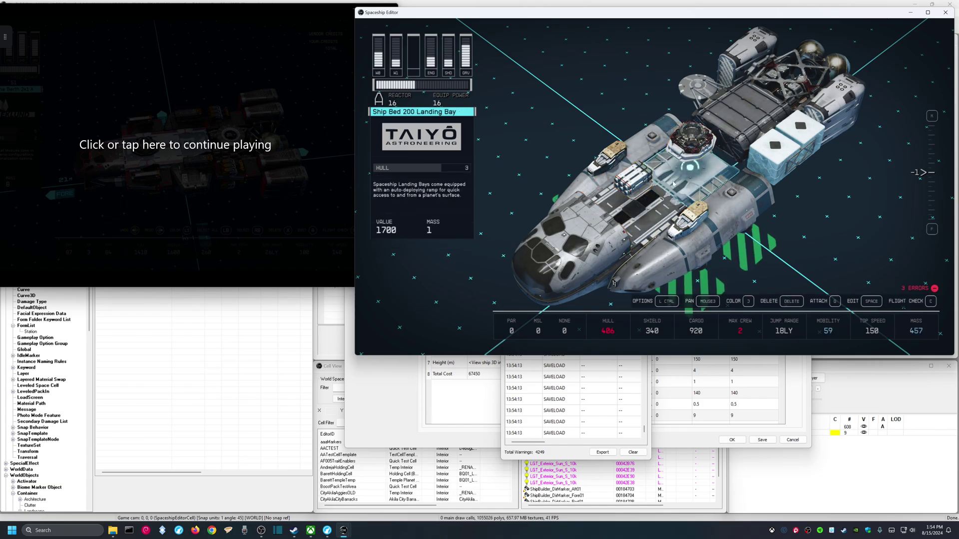
{"action": "key", "text": "Delete"}
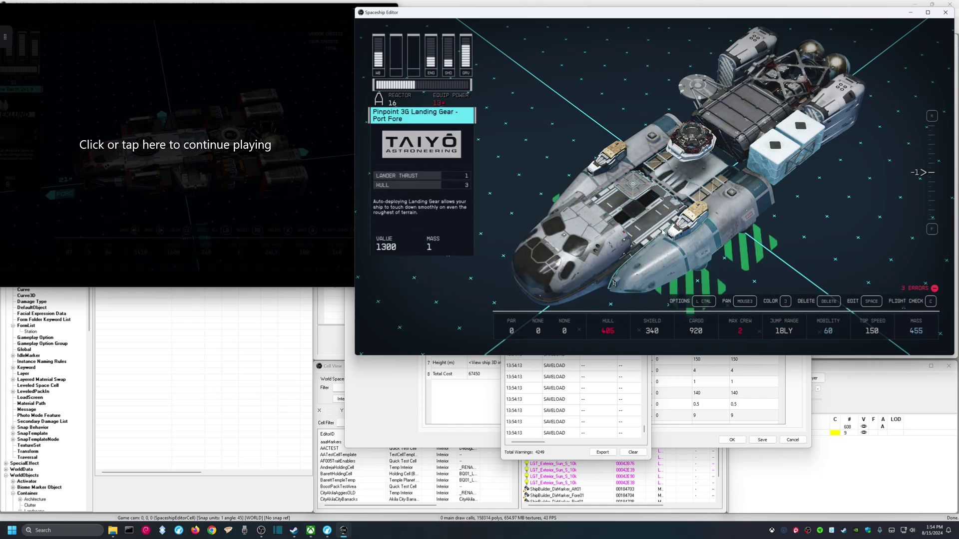
{"action": "key", "text": "Delete"}
{"action": "left_click", "coordinate": [699, 179]}
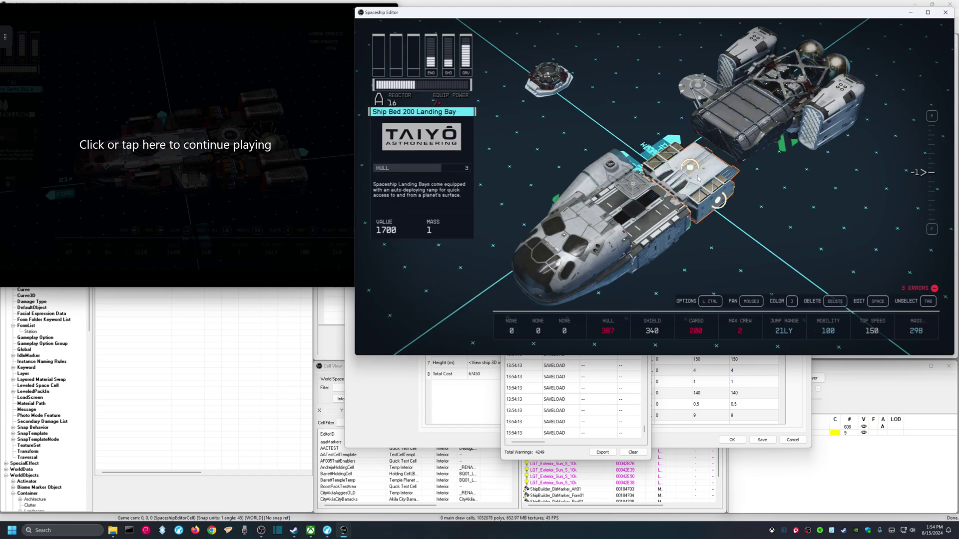
{"action": "key", "text": "Delete"}
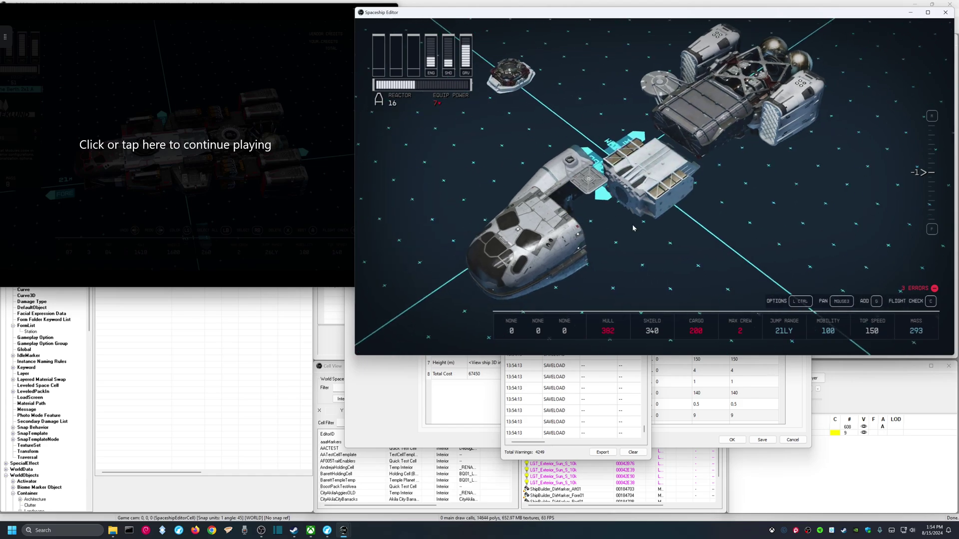
Step: Check the reference Slayer in the game and delete the remaining modules except the Samurai Cockpit and the Extender Port 200 Docker
{"action": "left_click", "coordinate": [243, 199]}
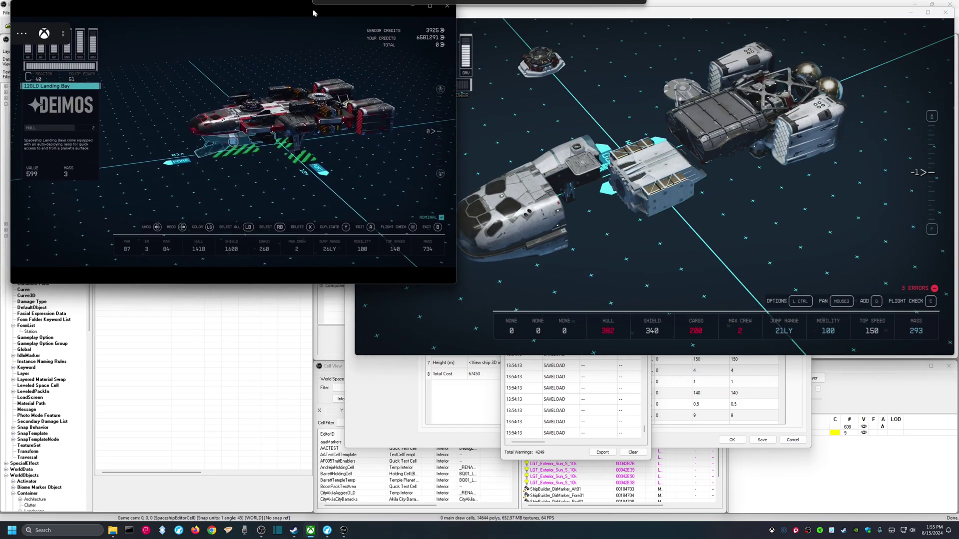
{"action": "left_click", "coordinate": [584, 162]}
{"action": "key", "text": "Delete"}
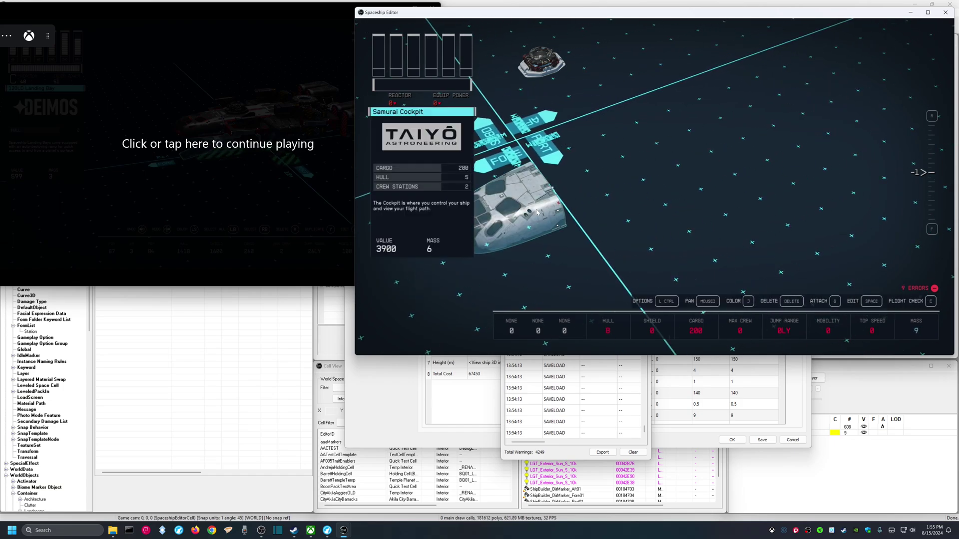
{"action": "left_click", "coordinate": [536, 60]}
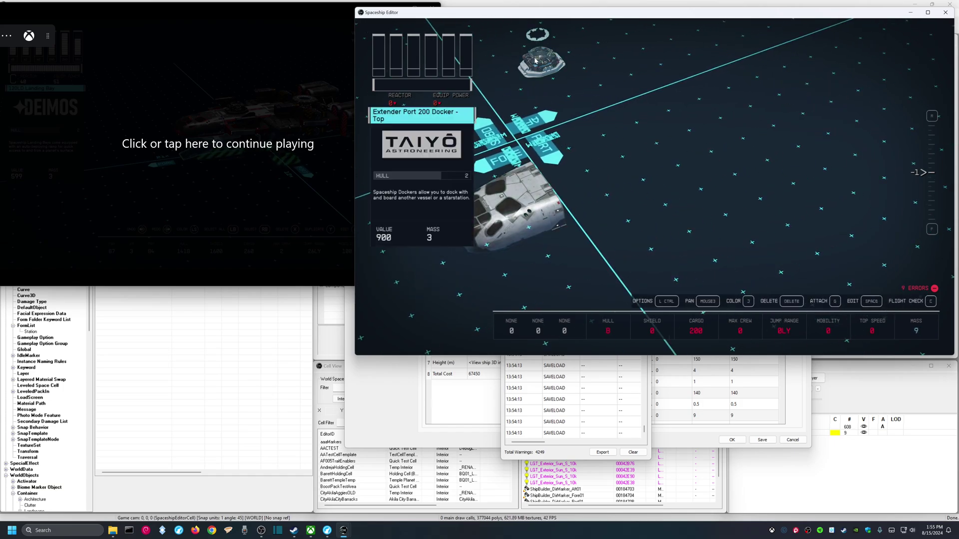
{"action": "left_click", "coordinate": [657, 131]}
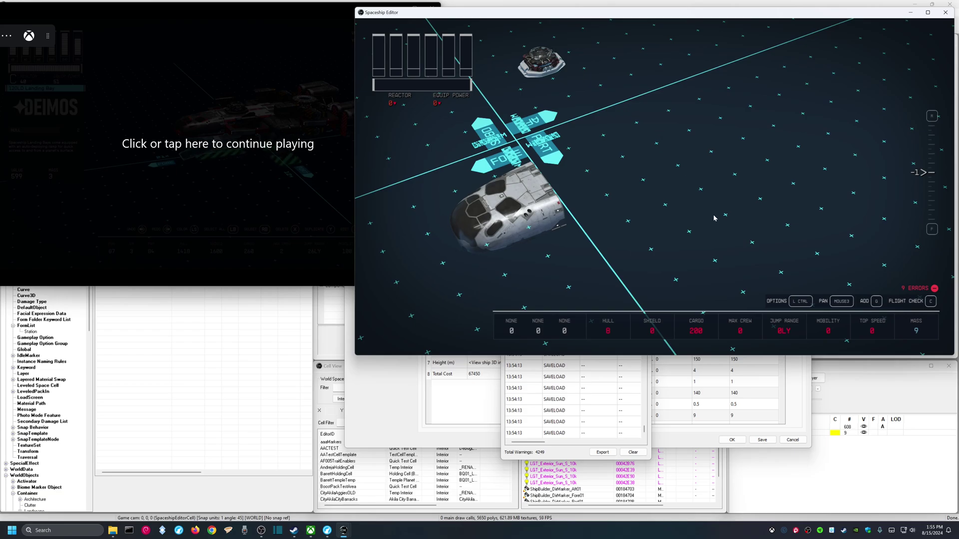
Step: Add a Deimos 120LD Landing Bay and attach it beneath the Samurai Cockpit
{"action": "key", "text": "g"}
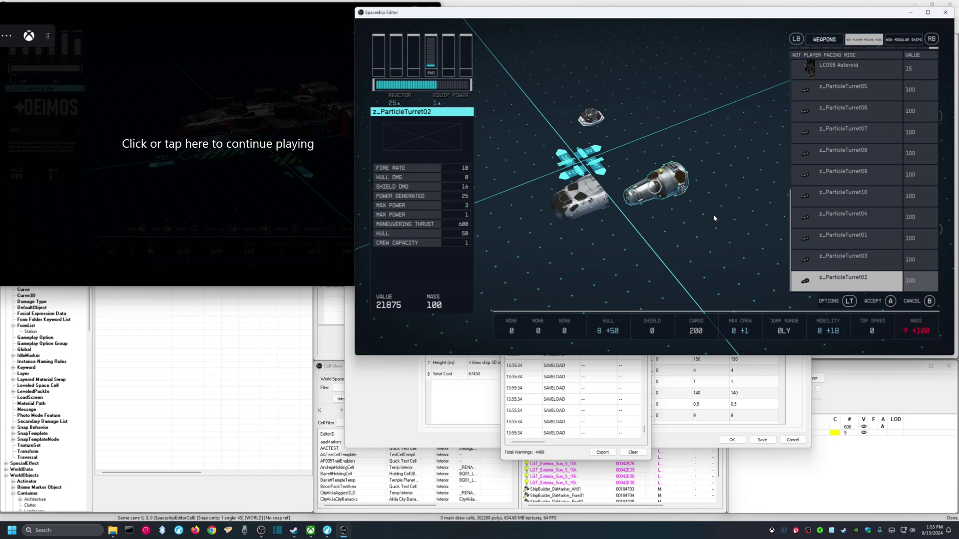
{"action": "key", "text": "e"}
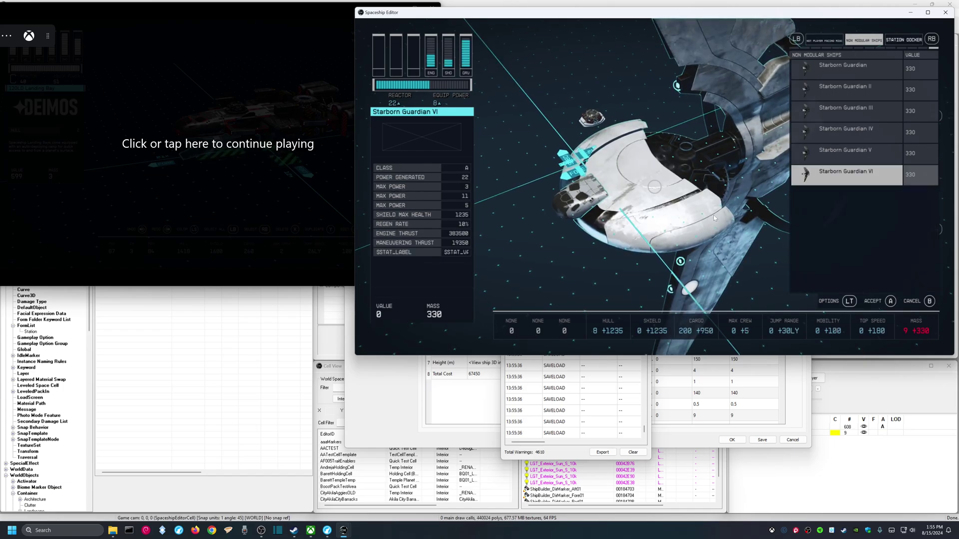
{"action": "key", "text": "e"}
{"action": "key", "text": "e"}
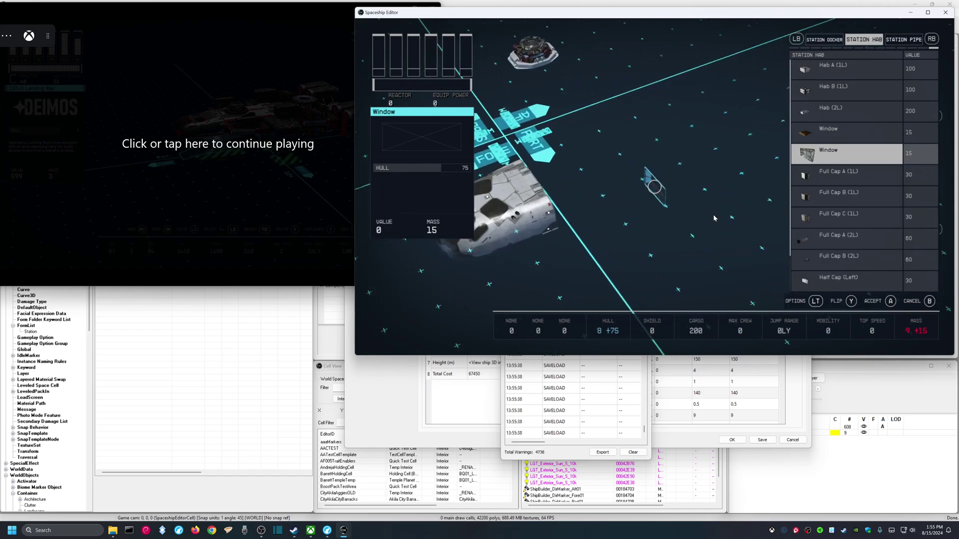
{"action": "key", "text": "e"}
{"action": "key", "text": "e"}
{"action": "key", "text": "e"}
{"action": "key", "text": "e"}
{"action": "key", "text": "e"}
{"action": "key", "text": "e"}
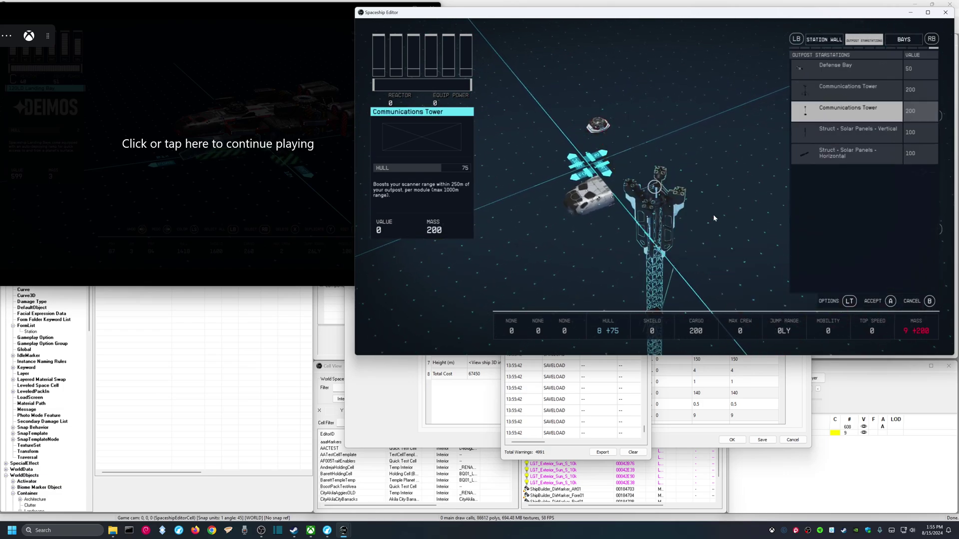
{"action": "key", "text": "e"}
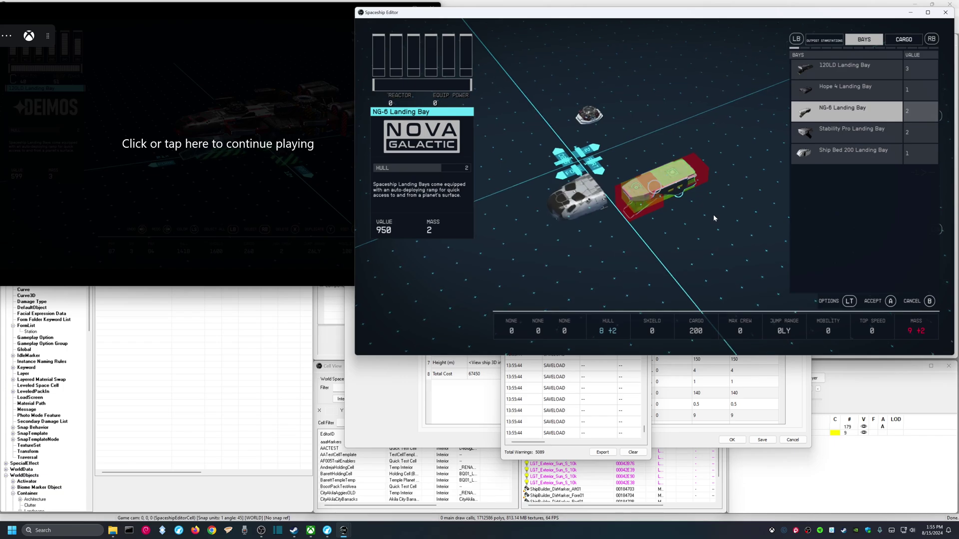
{"action": "key", "text": "Up"}
{"action": "key", "text": "Up"}
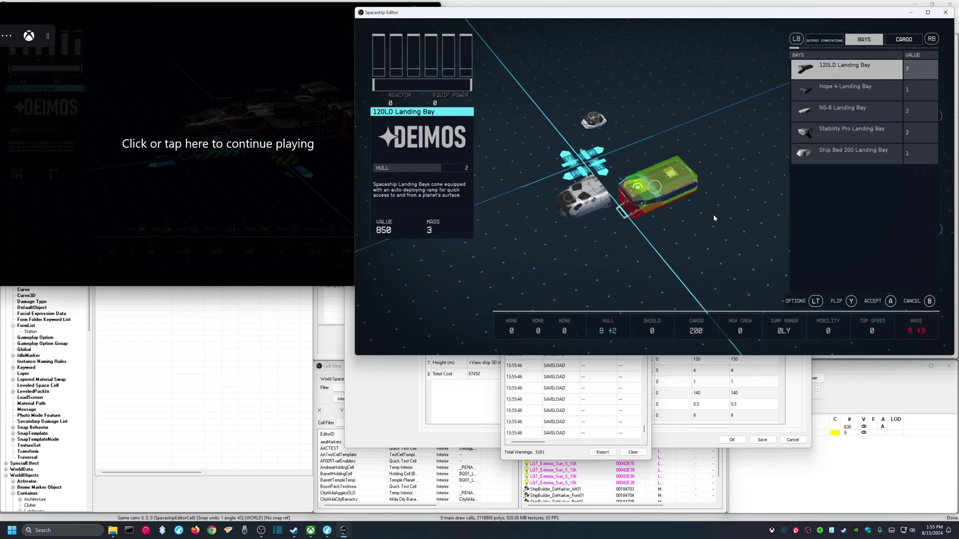
{"action": "key", "text": "Return"}
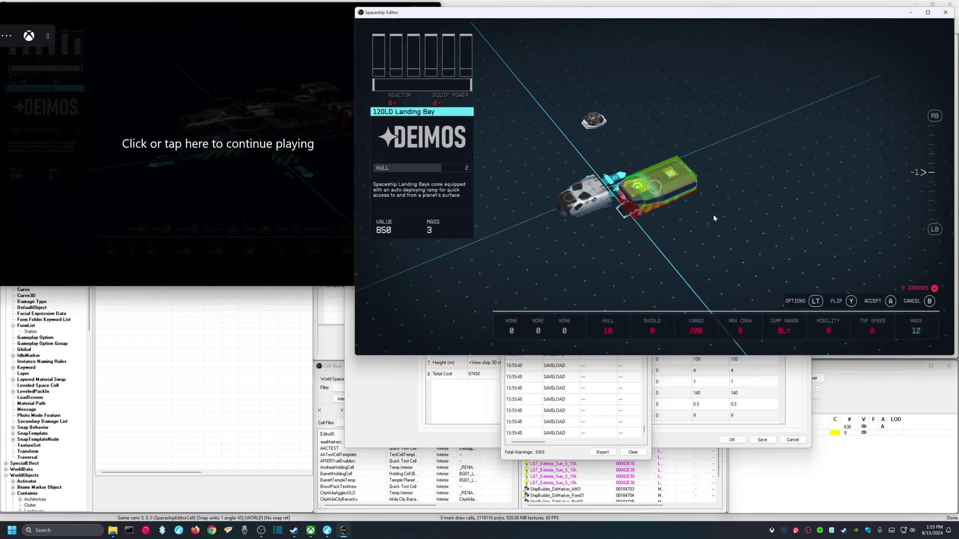
{"action": "key", "text": "Return"}
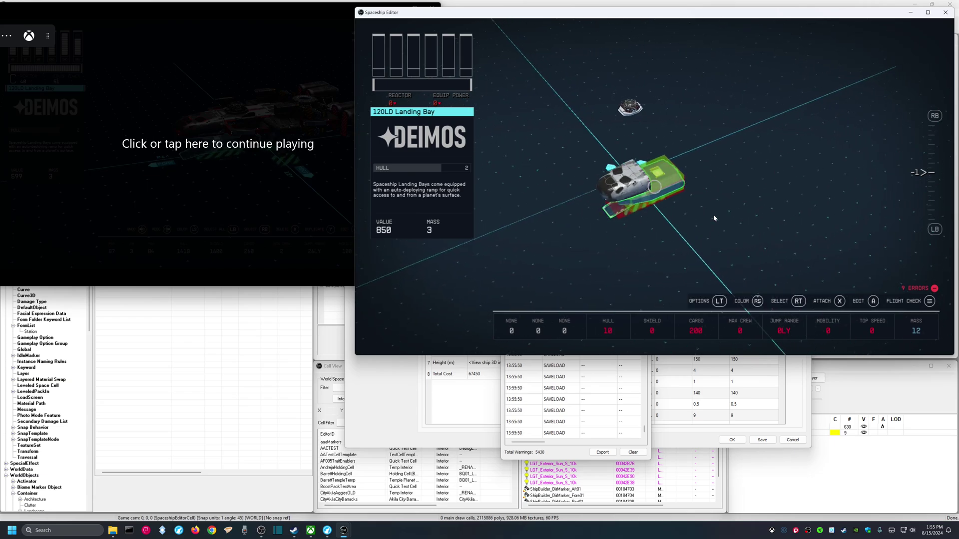
{"action": "key", "text": "Escape"}
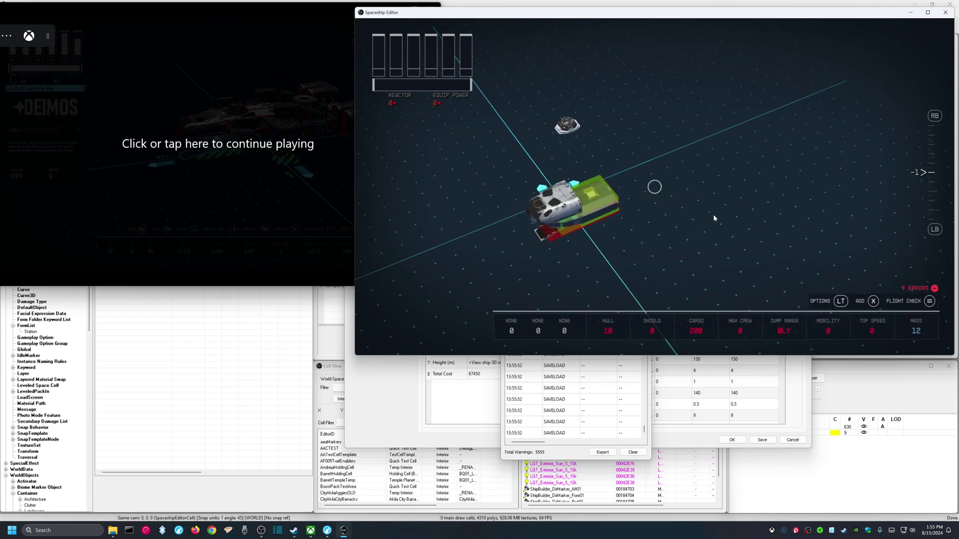
Step: Check the main hab on the reference Slayer and add a Stroud All-in-One Berth 2x1 A to the editor ship
{"action": "left_click", "coordinate": [165, 146]}
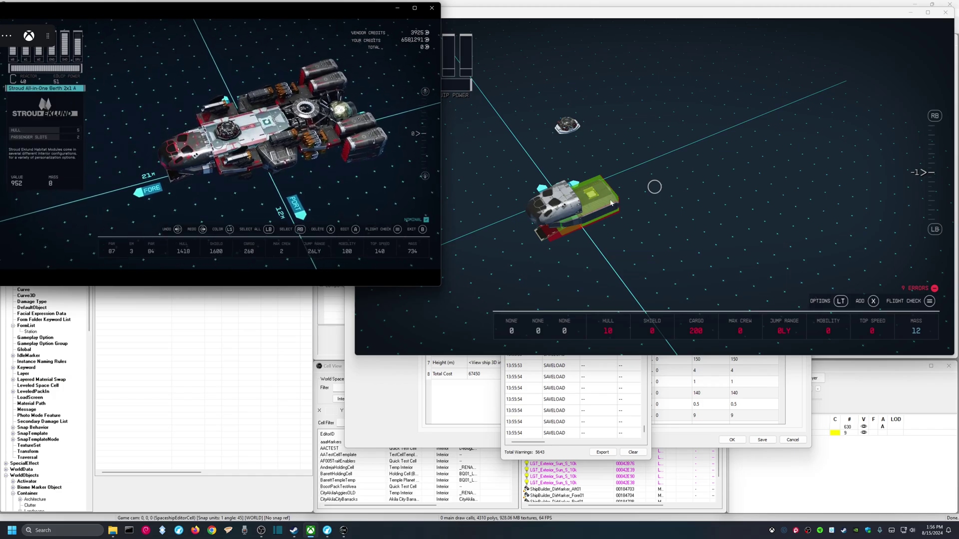
{"action": "left_click", "coordinate": [855, 267]}
{"action": "key", "text": "x"}
{"action": "key", "text": "t"}
{"action": "key", "text": "t"}
{"action": "key", "text": "t"}
{"action": "key", "text": "t"}
{"action": "key", "text": "t"}
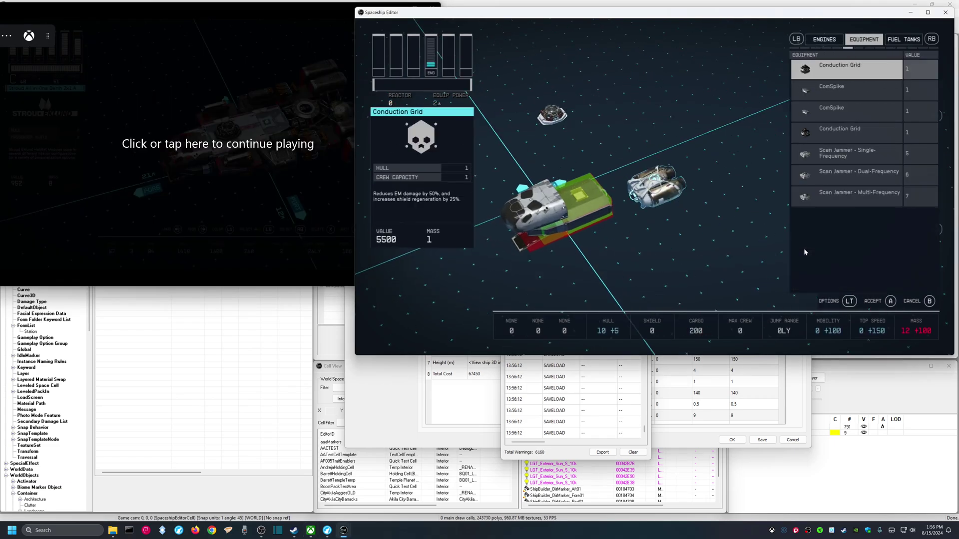
{"action": "key", "text": "t"}
{"action": "key", "text": "t"}
{"action": "key", "text": "t"}
{"action": "key", "text": "t"}
{"action": "key", "text": "Down"}
{"action": "key", "text": "Down"}
{"action": "key", "text": "Down"}
{"action": "key", "text": "Down"}
{"action": "key", "text": "Down"}
{"action": "key", "text": "Down"}
{"action": "key", "text": "Down"}
{"action": "key", "text": "Down"}
{"action": "key", "text": "Down"}
{"action": "key", "text": "Down"}
{"action": "key", "text": "e"}
{"action": "left_click", "coordinate": [654, 182]}
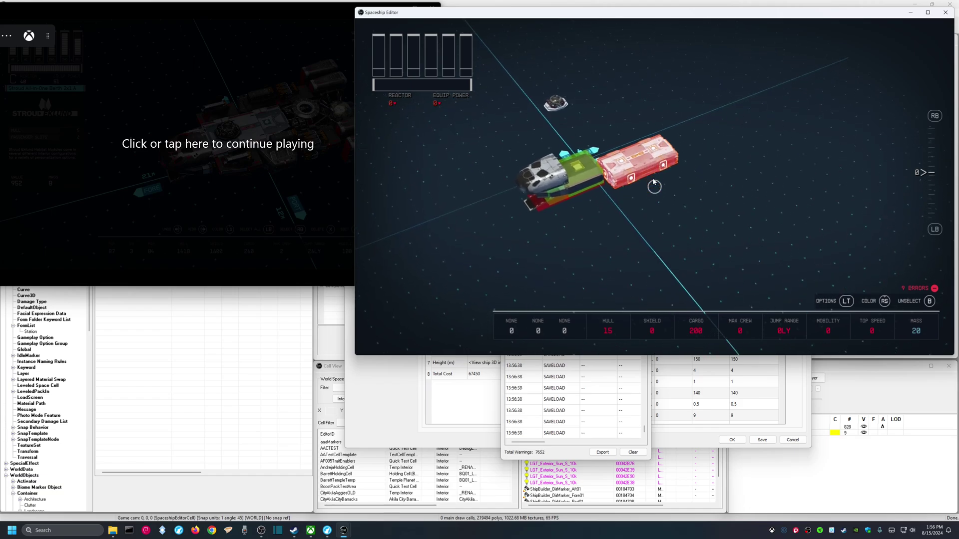
Step: Move the Stroud All-in-One Berth 2x1 A on top of the landing bay and attach it behind the cockpit
{"action": "mouse_move", "coordinate": [654, 182]}
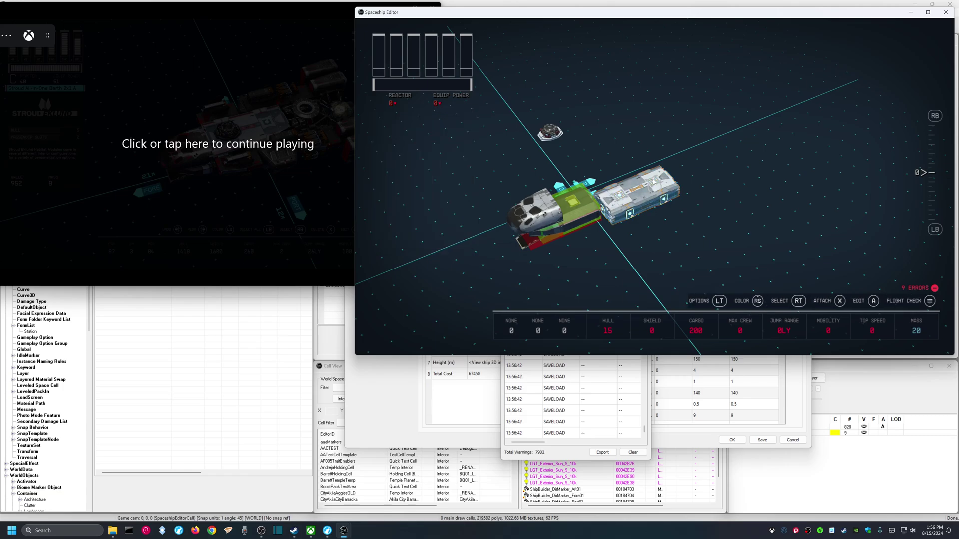
{"action": "left_click", "coordinate": [654, 183]}
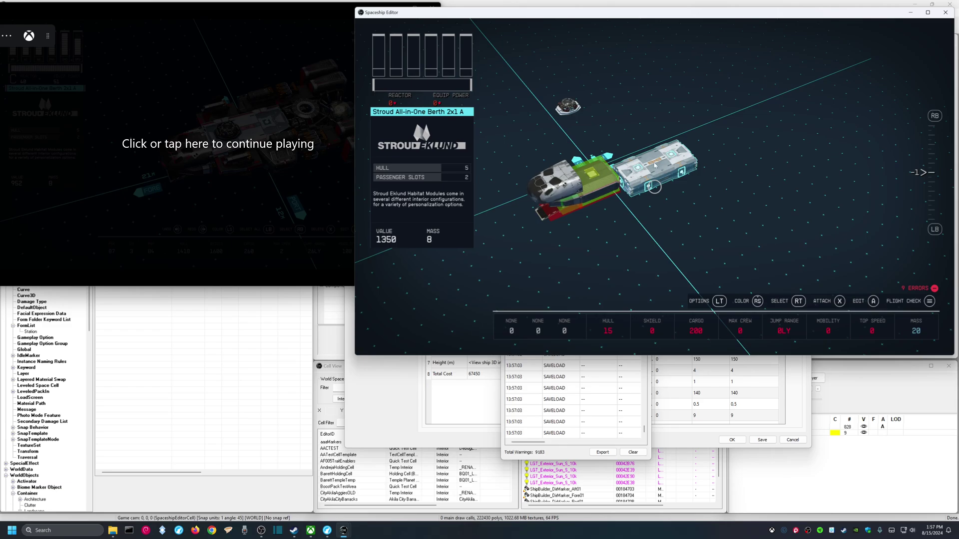
{"action": "left_click", "coordinate": [655, 165]}
{"action": "left_click", "coordinate": [654, 166]}
{"action": "key", "text": "ctrl"}
{"action": "key", "text": "r"}
{"action": "left_click", "coordinate": [702, 251]}
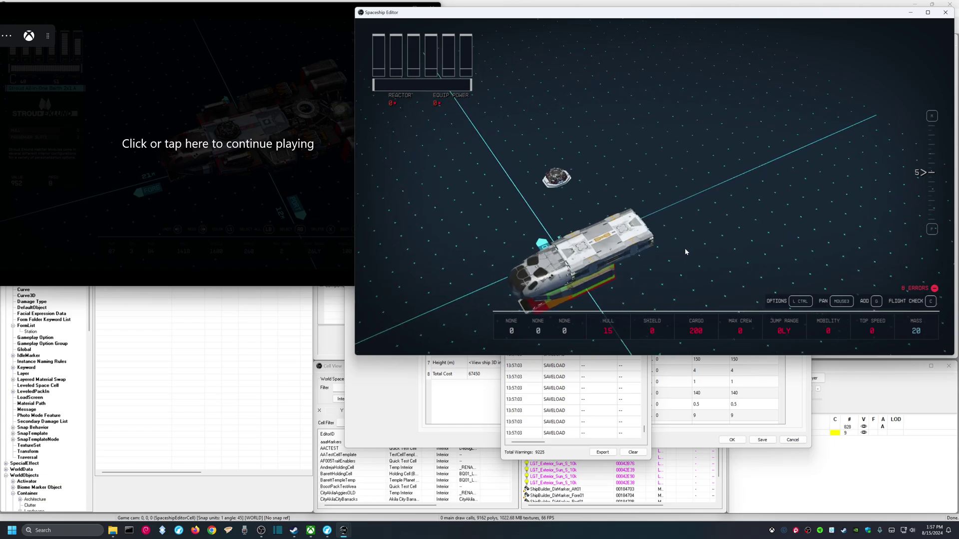
Step: Check the reference's wings and attach Deimos Wing D port and starboard pieces to the two sides of the berth, just behind the cockpit
{"action": "left_click", "coordinate": [265, 151]}
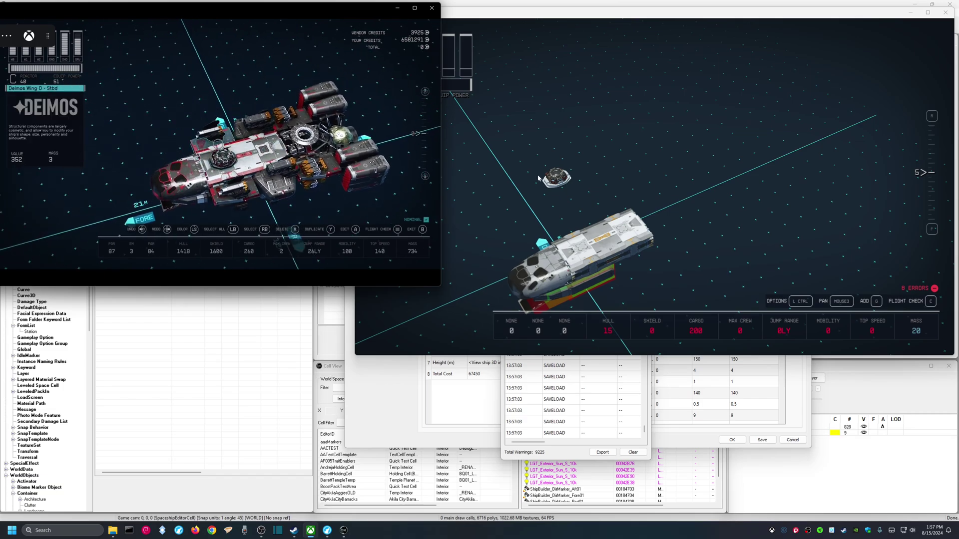
{"action": "left_click", "coordinate": [769, 222]}
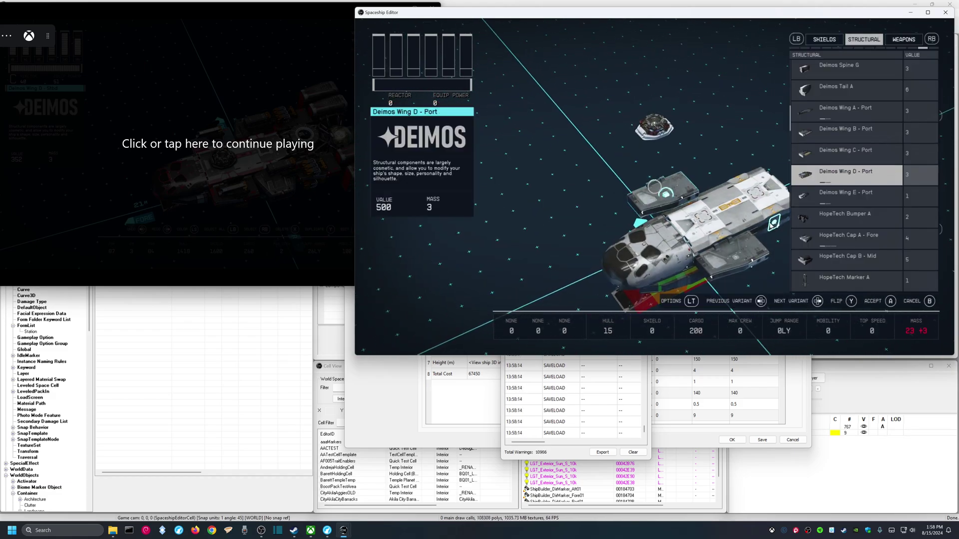
{"action": "key", "text": "Up"}
{"action": "key", "text": "Up"}
{"action": "key", "text": "Up"}
{"action": "key", "text": "Down"}
{"action": "key", "text": "Down"}
{"action": "key", "text": "Down"}
{"action": "key", "text": "Escape"}
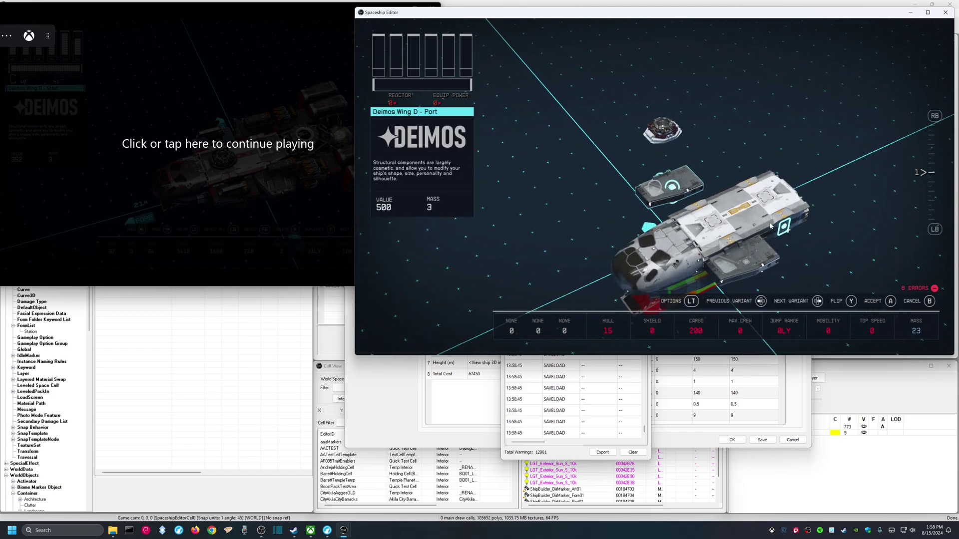
{"action": "key", "text": "f"}
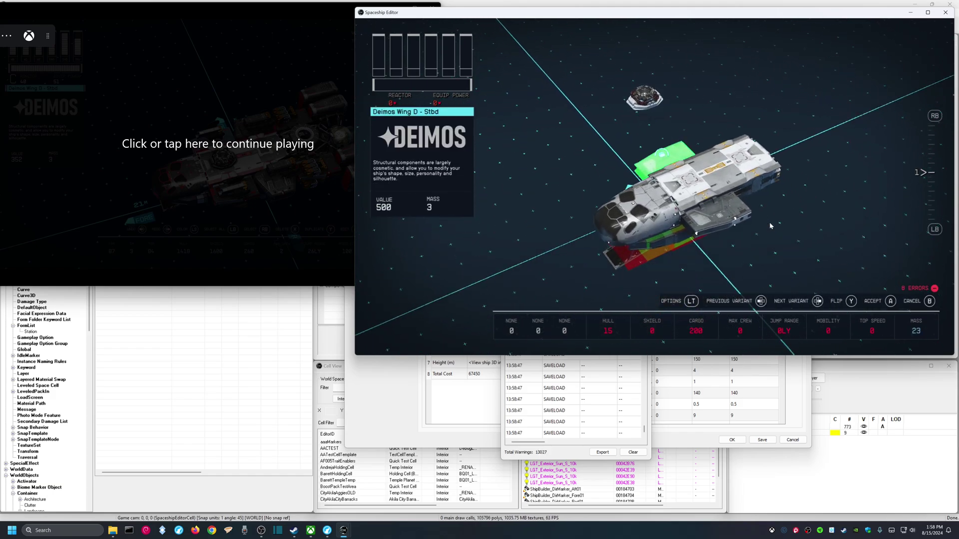
{"action": "left_click", "coordinate": [769, 226]}
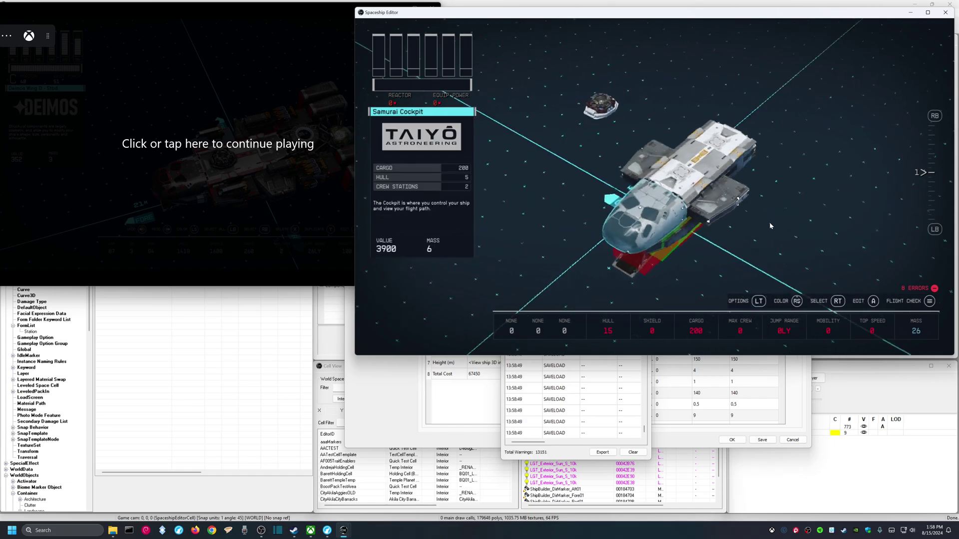
Step: Inspect the reference's landing gear and attach NG-15 Landing Gear port and starboard modules behind the front wings
{"action": "left_click", "coordinate": [137, 182]}
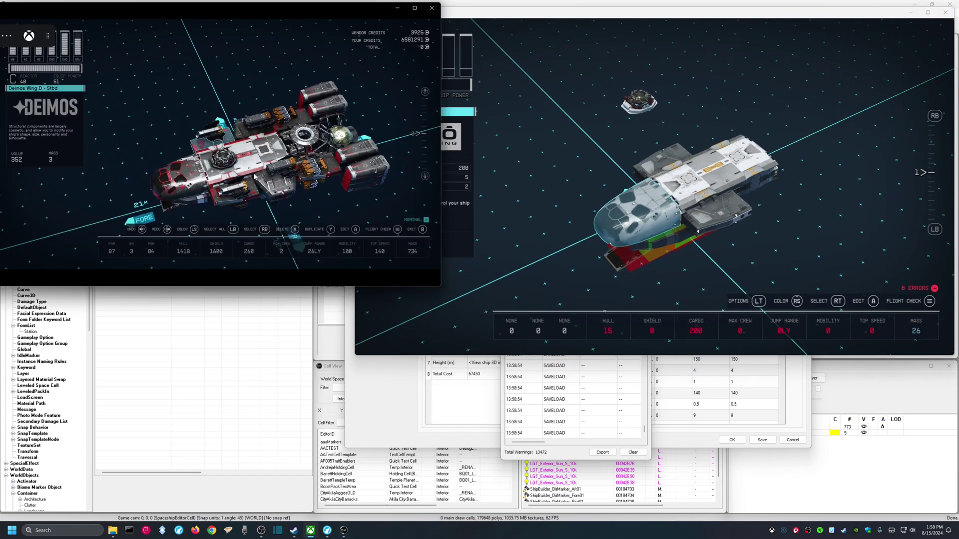
{"action": "left_click", "coordinate": [280, 192]}
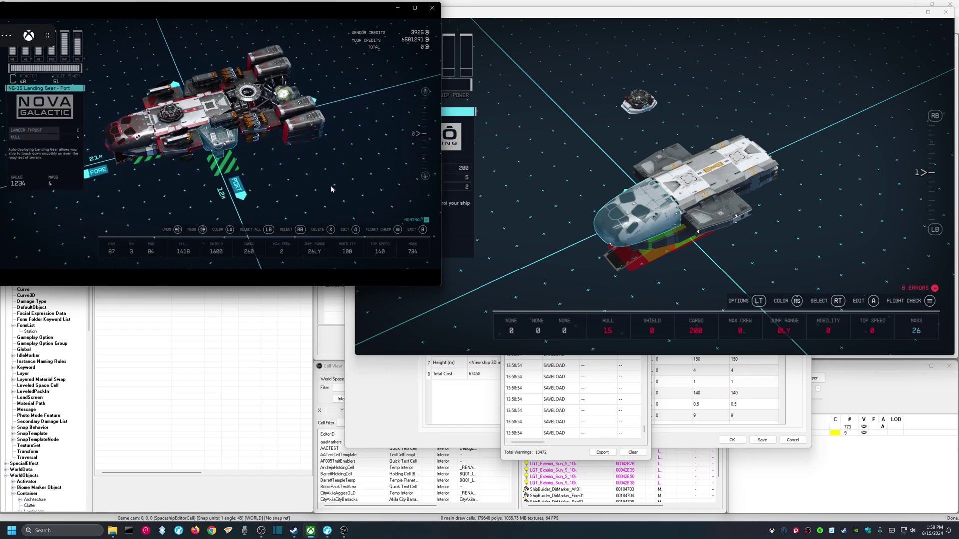
{"action": "left_click", "coordinate": [804, 226]}
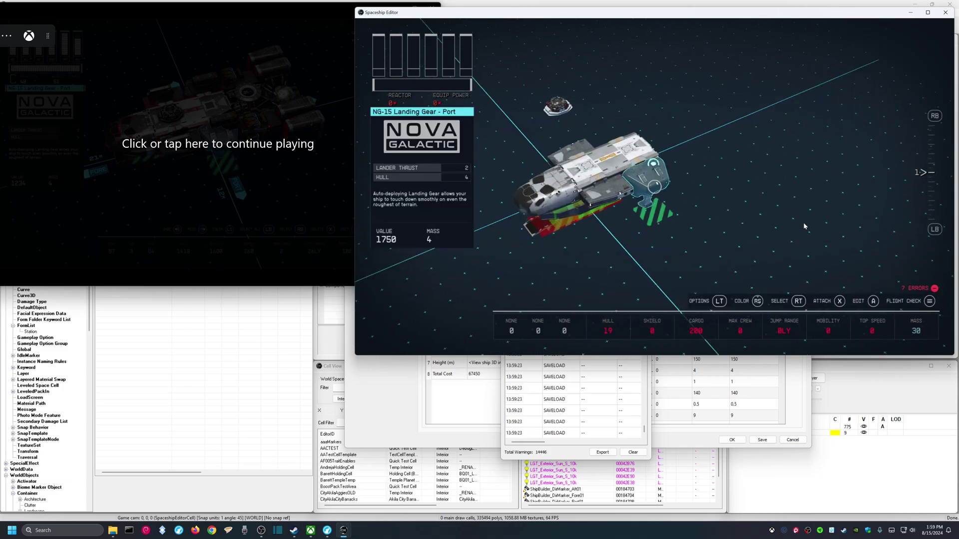
Step: Check the reference's rear section and attach the grav drive and an SF40 Sheared Flow Reactor behind the berth
{"action": "left_click", "coordinate": [268, 204]}
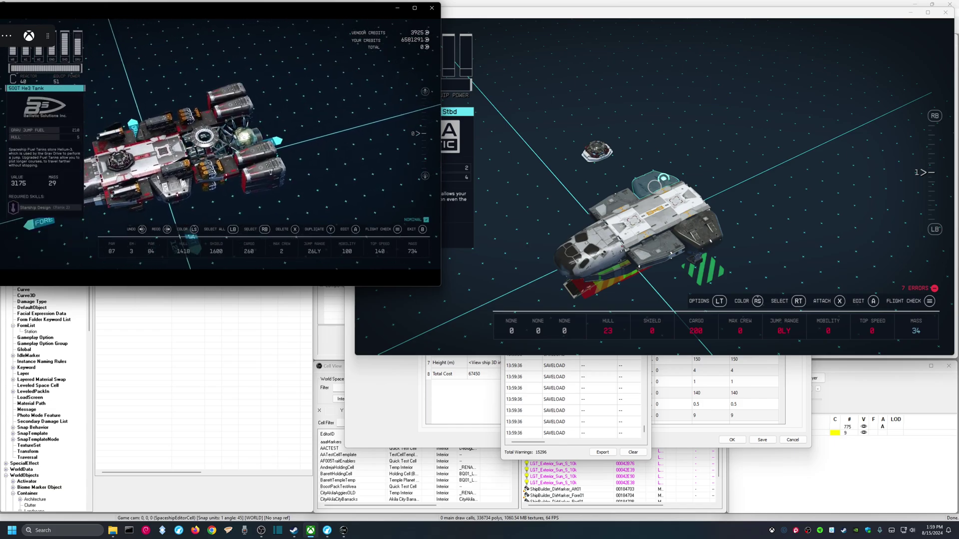
{"action": "left_click", "coordinate": [894, 217]}
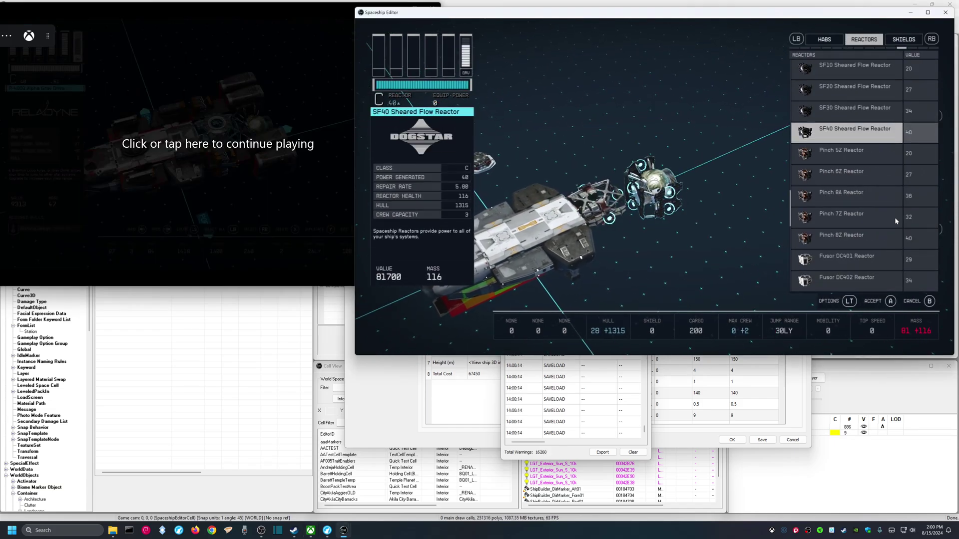
{"action": "left_click", "coordinate": [218, 144]}
{"action": "left_click", "coordinate": [733, 112]}
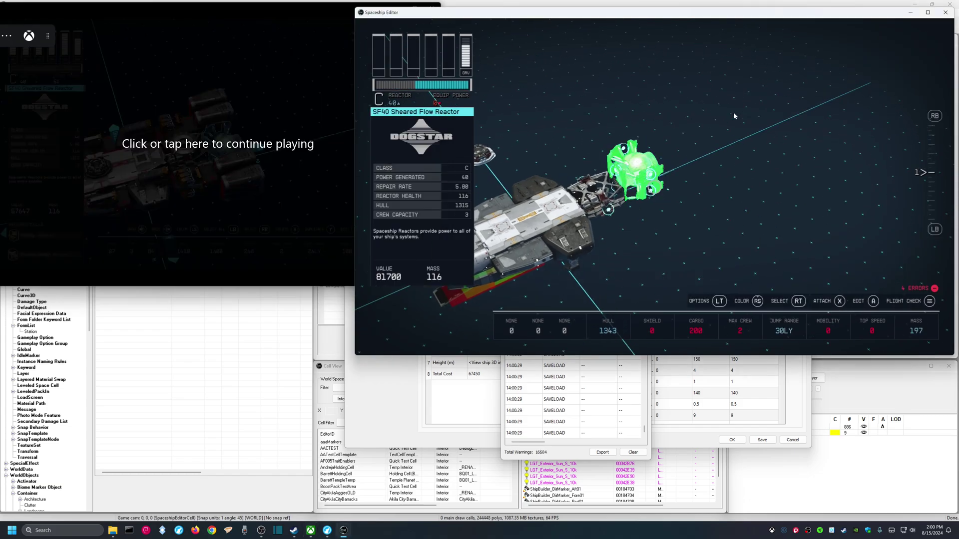
Step: Duplicate the Deimos Wing D and attach a port and a starboard copy beside the grav drive
{"action": "left_click", "coordinate": [218, 144]}
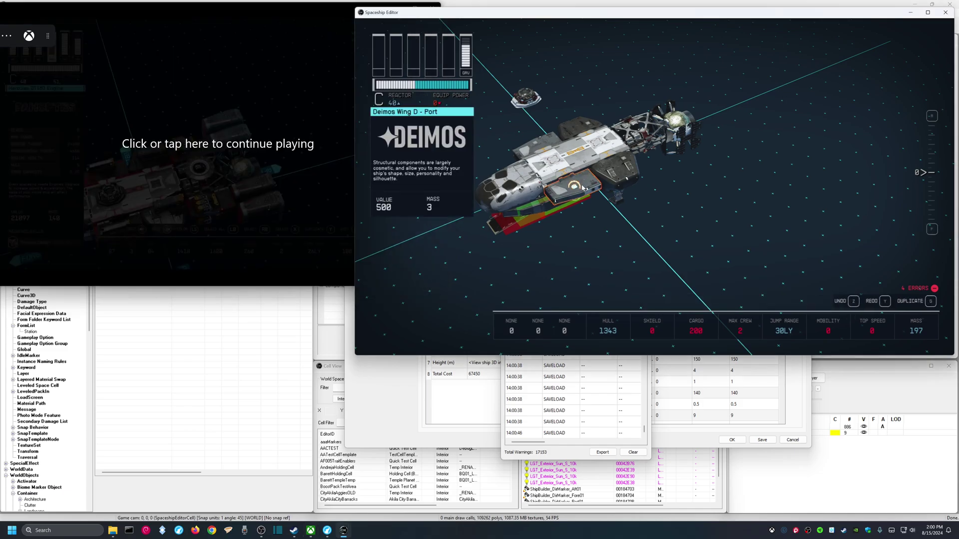
{"action": "key", "text": "g"}
{"action": "key", "text": "f"}
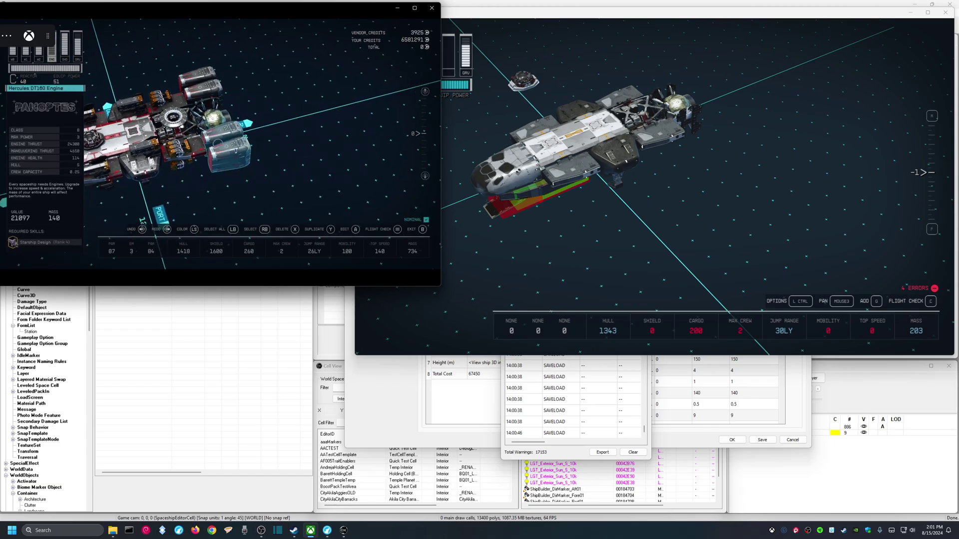
Step: Attach a Hercules DT160 Engine on each side at the rear of the ship, matching the reference
{"action": "left_click", "coordinate": [778, 200]}
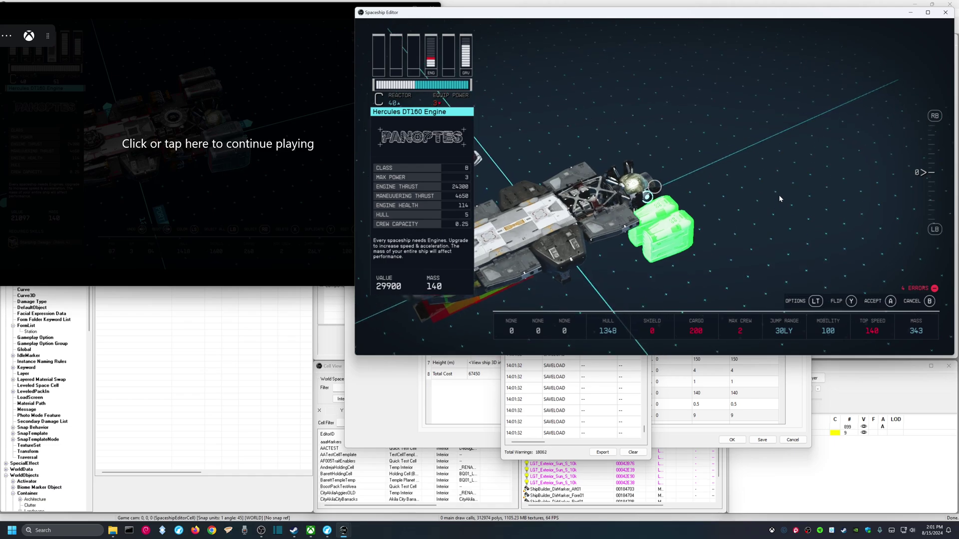
{"action": "left_click", "coordinate": [779, 199]}
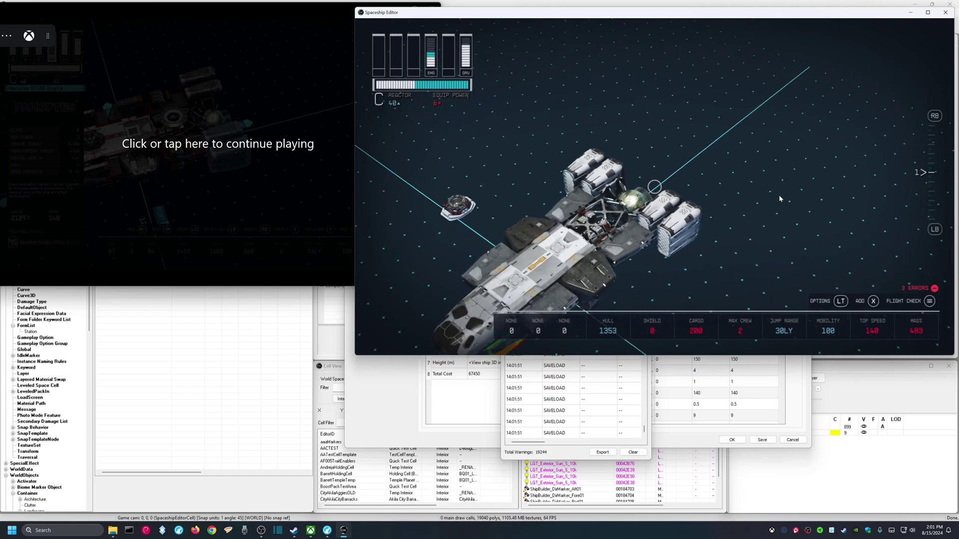
Step: Check the reference's shield, mount an Assurance SG-1800 Shield Generator above the grav drive and place the docker on top of the berth
{"action": "left_click", "coordinate": [273, 184]}
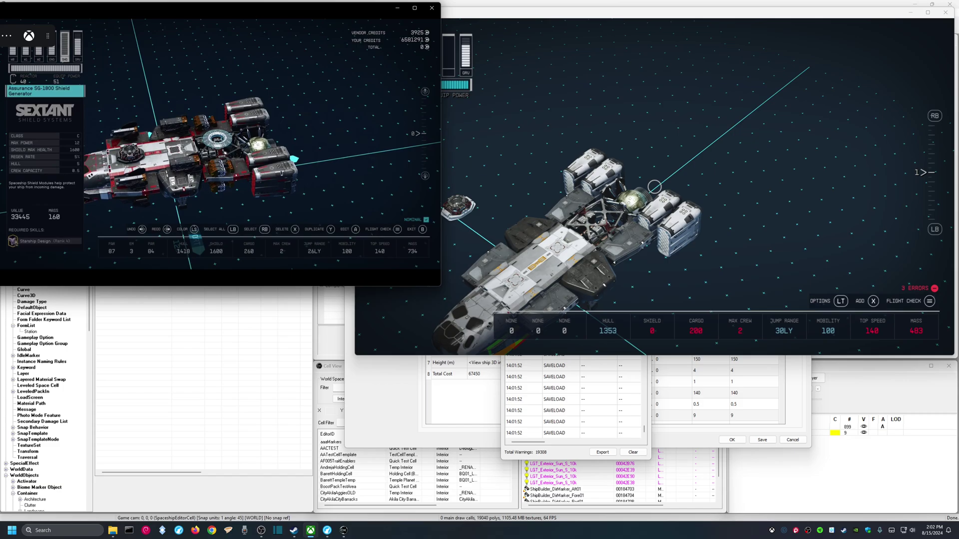
{"action": "left_click", "coordinate": [771, 187]}
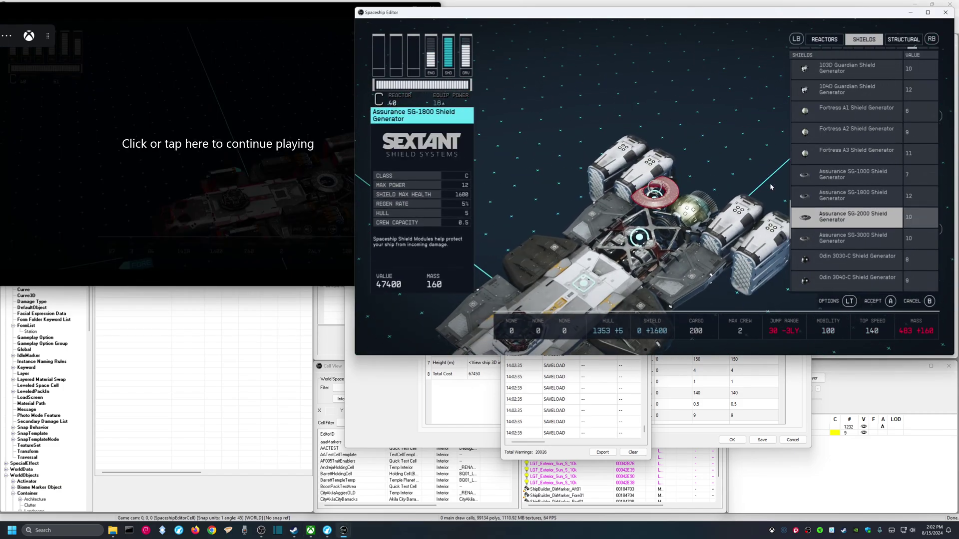
{"action": "left_click", "coordinate": [804, 217]}
Step: Inspect the reference's weapons and mount PBO-100 Auto Neutron Turrets on the port and starboard front wings
{"action": "left_click", "coordinate": [273, 158]}
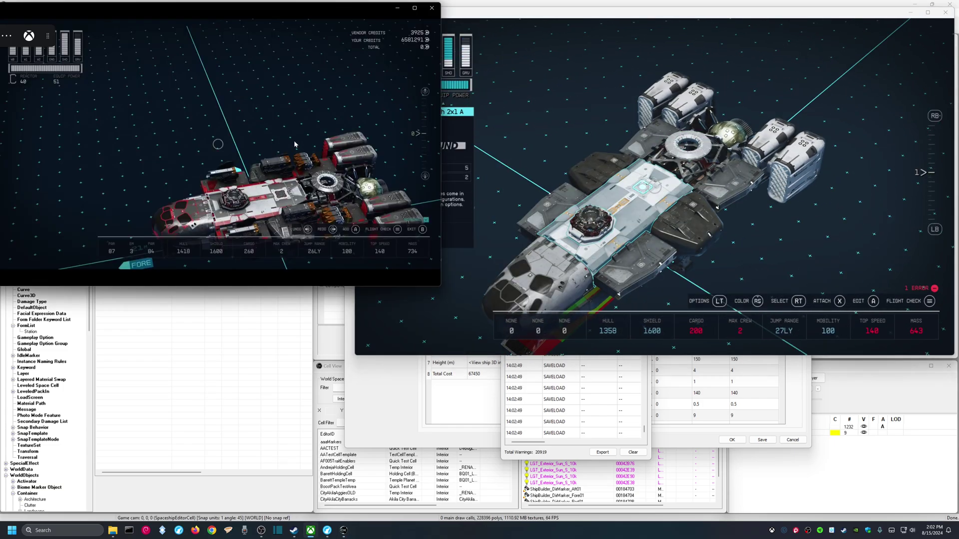
{"action": "left_click", "coordinate": [294, 152]}
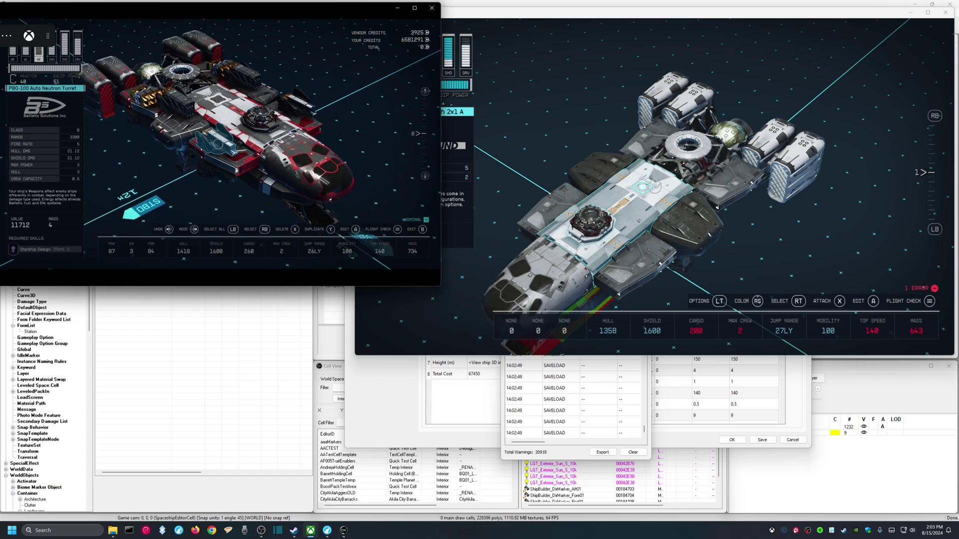
{"action": "left_click", "coordinate": [533, 223]}
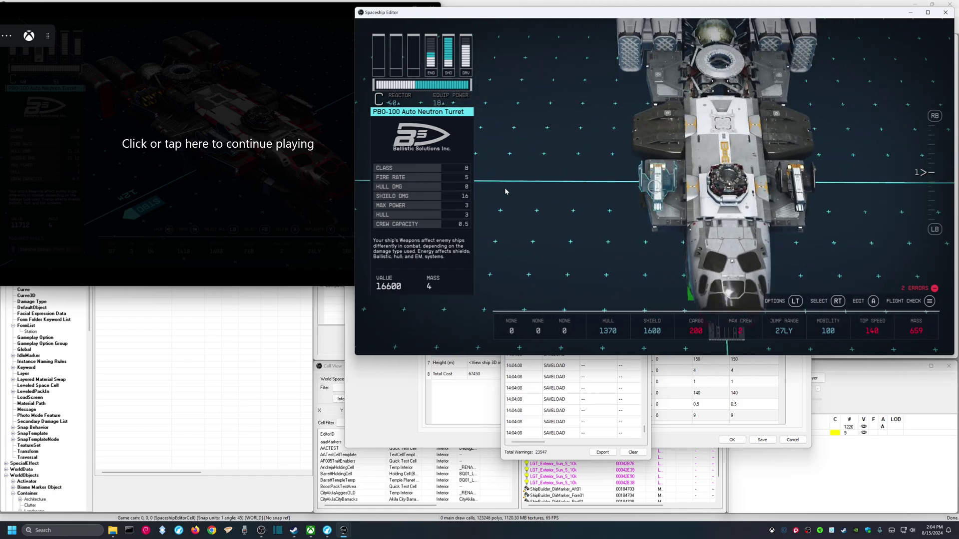
Step: Inspect the reference's rear weapons and mount PBO-300 Auto Alpha Turrets on the port and starboard sides, just ahead of the grav drive
{"action": "left_click", "coordinate": [245, 207]}
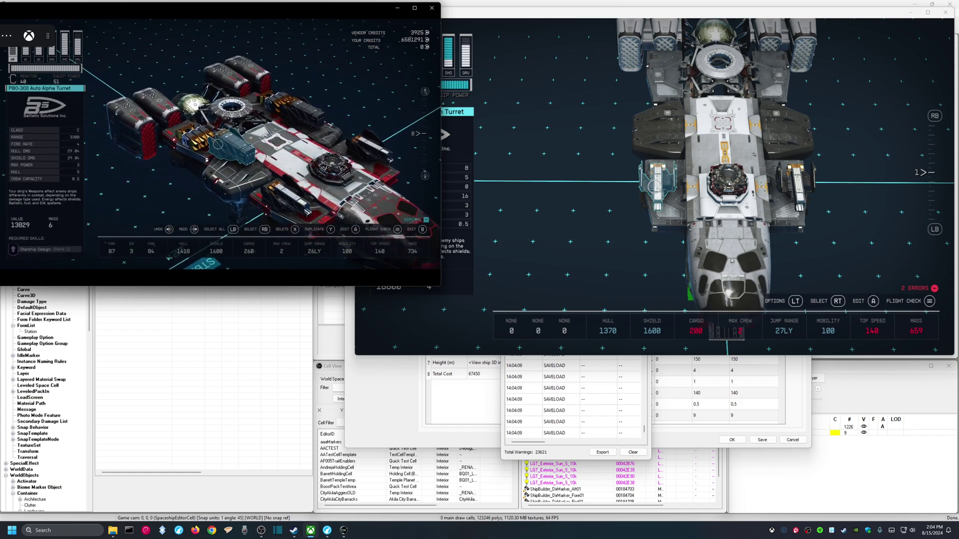
{"action": "left_click", "coordinate": [561, 199]}
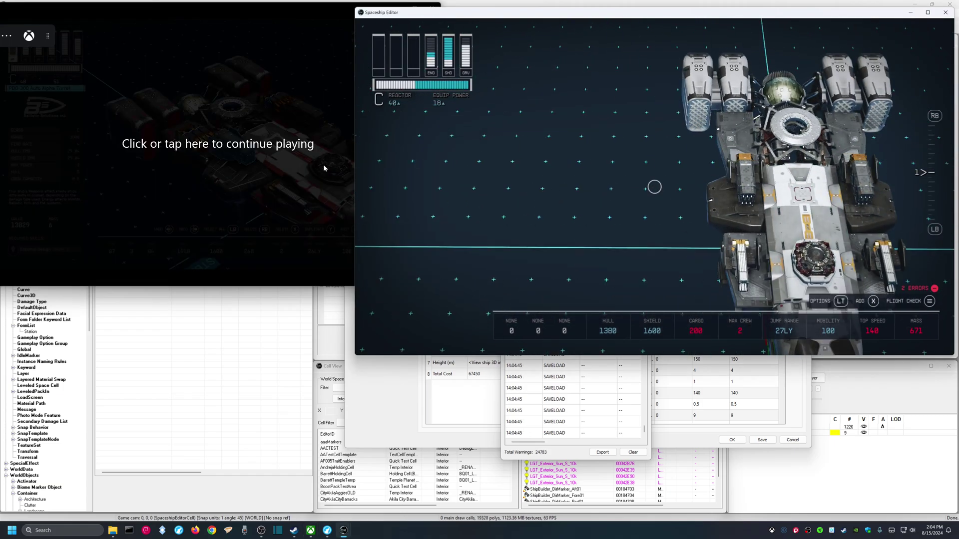
{"action": "left_click", "coordinate": [323, 166]}
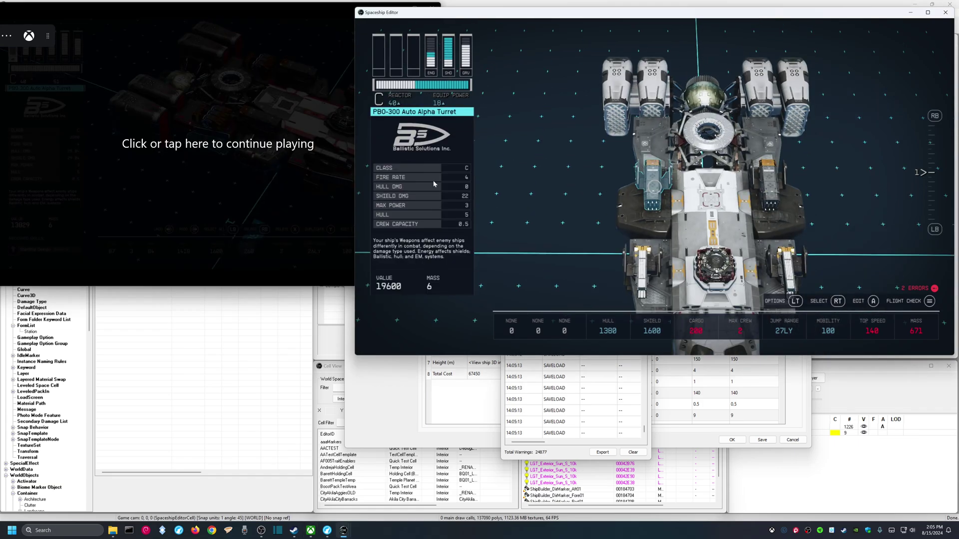
{"action": "left_click", "coordinate": [205, 173]}
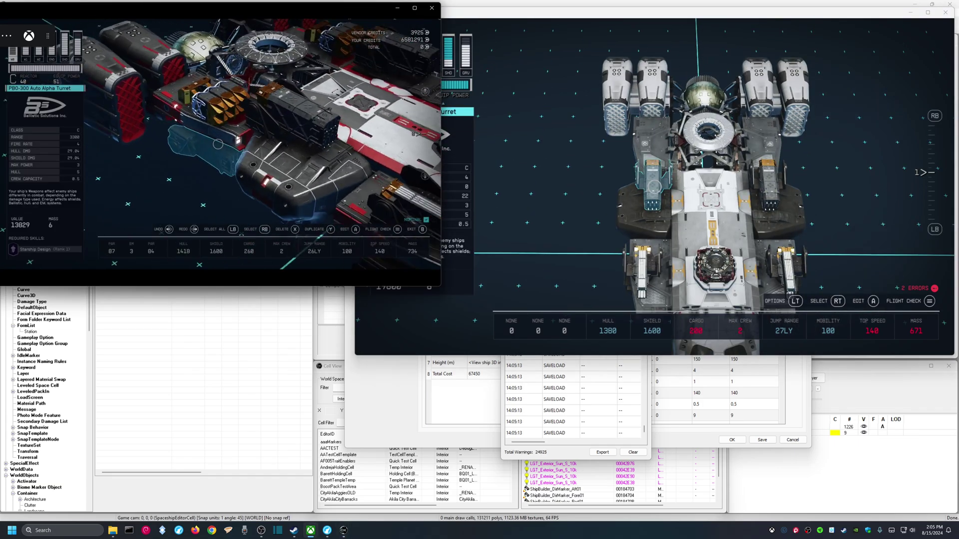
Step: Adjust the PBO-300 Auto Alpha Turrets to match the reference and mount EMP-1000 Suppressors on the wings beside the grav drive
{"action": "left_click", "coordinate": [654, 187]}
{"action": "left_click", "coordinate": [655, 187]}
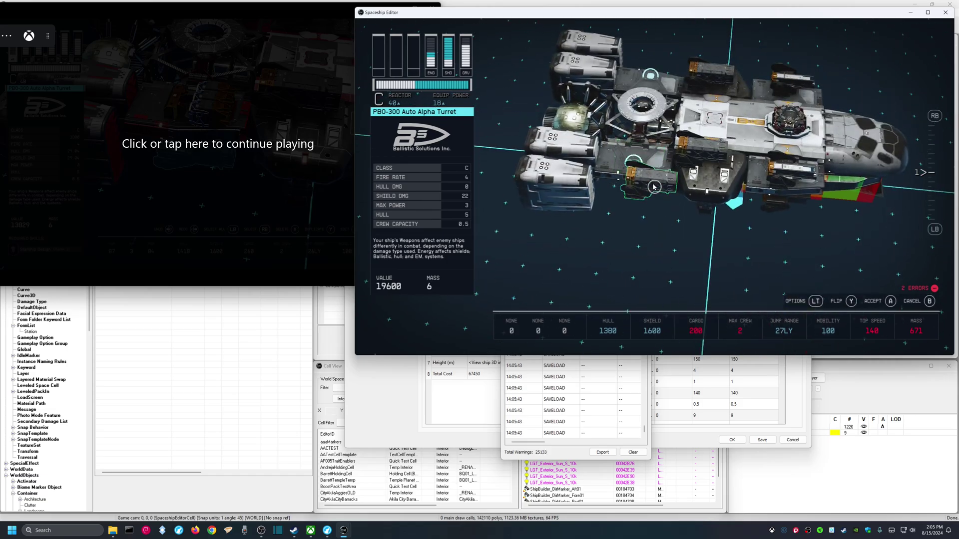
{"action": "left_click", "coordinate": [654, 187]}
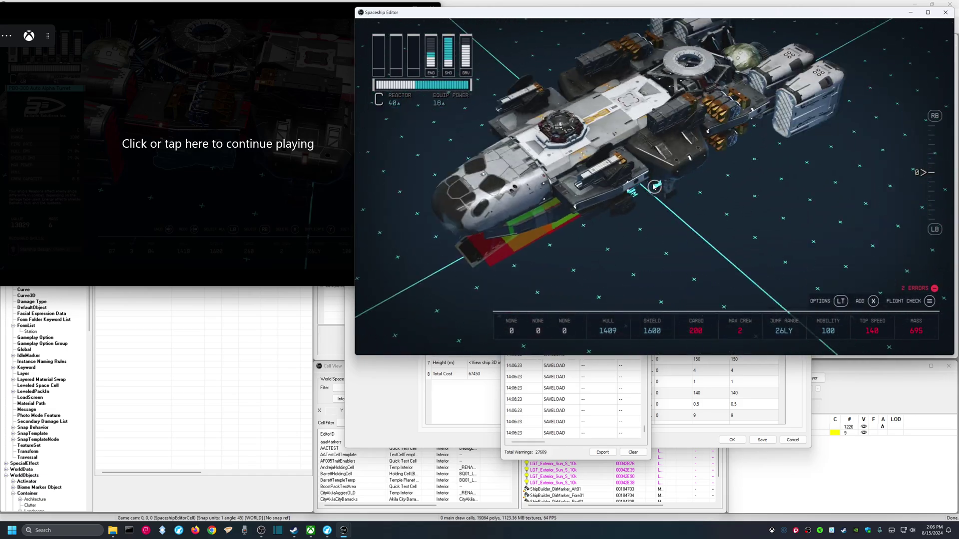
Step: Compare the weapon layout with the reference ship and run the flight check on the rebuilt ship
{"action": "left_click", "coordinate": [163, 129]}
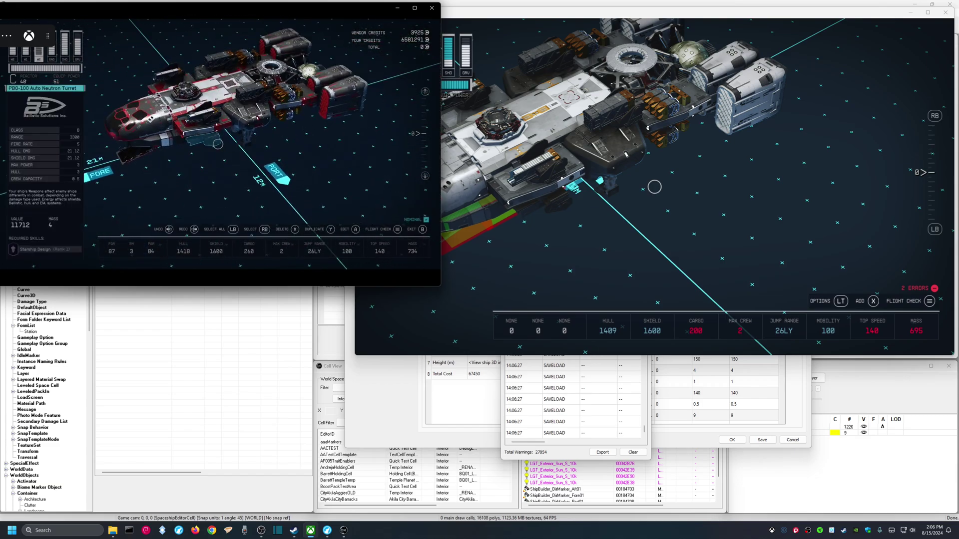
{"action": "left_click", "coordinate": [773, 247]}
{"action": "key", "text": "t"}
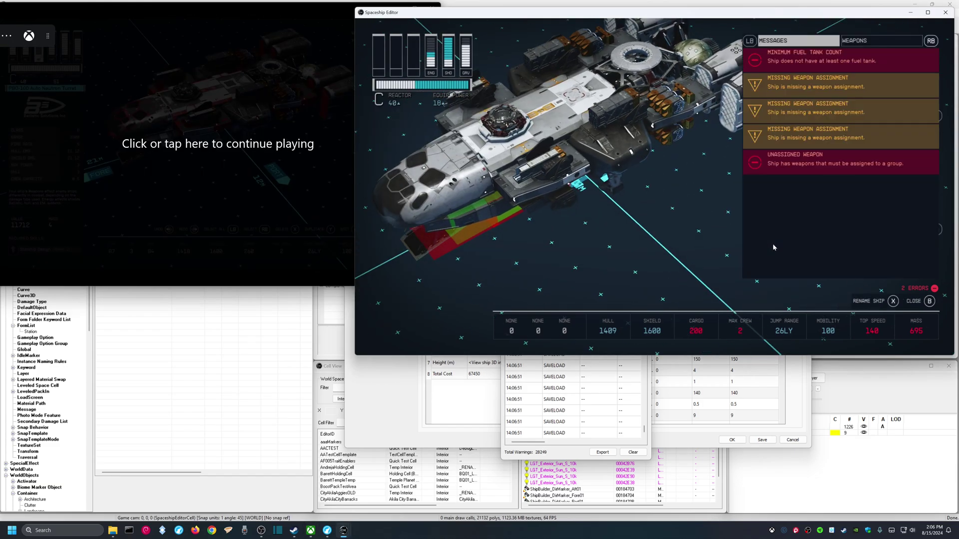
Step: Find the reference's fuel tank and mount a matching 500T He3 Tank on the underside of the ship
{"action": "left_click", "coordinate": [235, 144]}
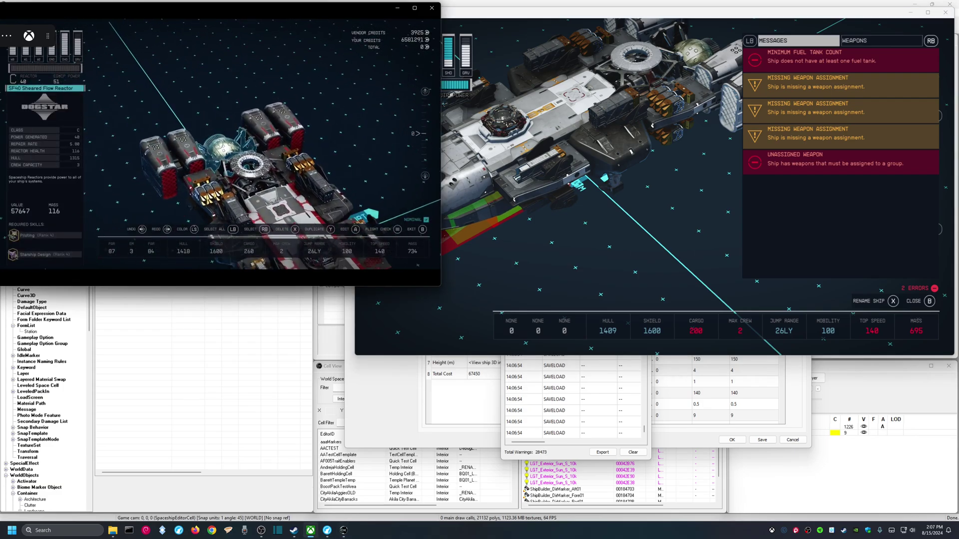
{"action": "right_click_drag", "start_coordinate": [231, 165], "coordinate": [270, 166]}
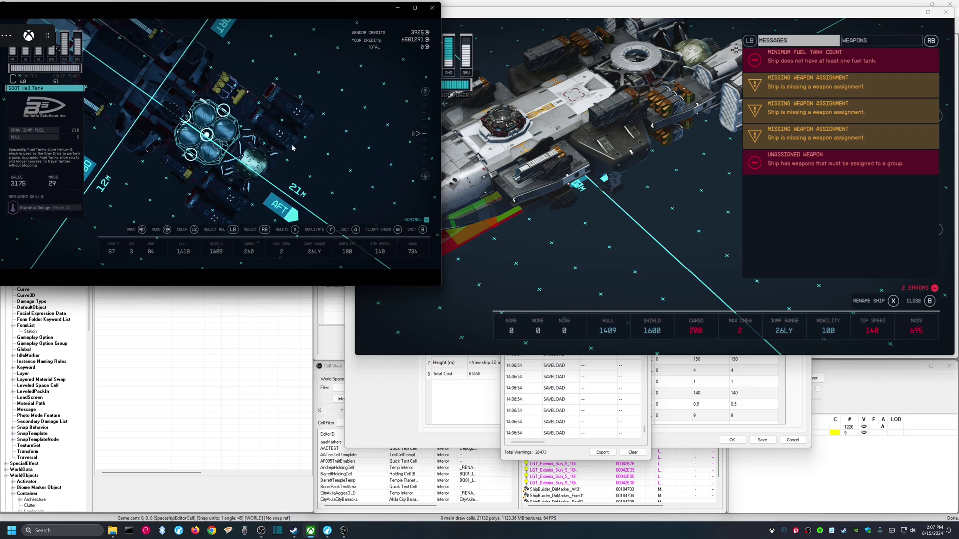
{"action": "left_click", "coordinate": [716, 213]}
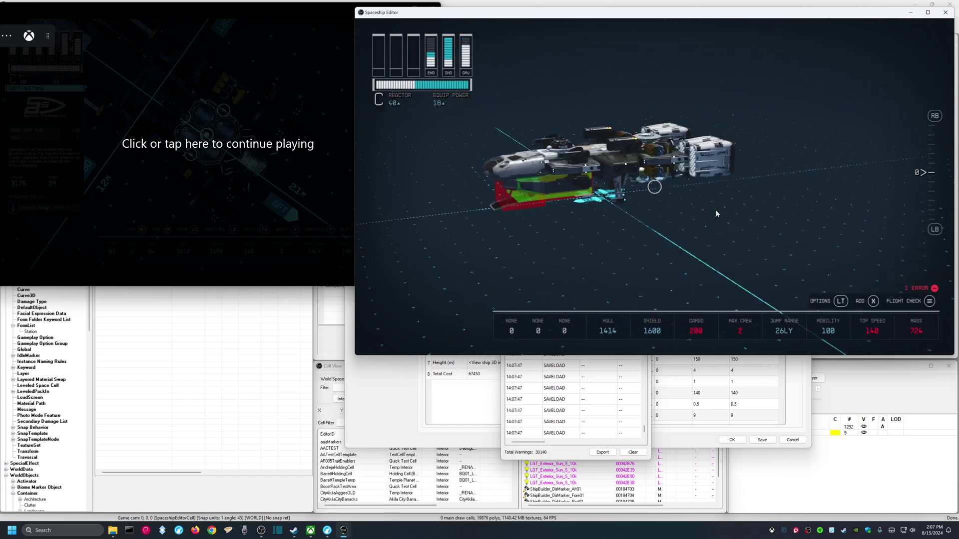
Step: Open the flight check's weapon assignments and assign the EMP-1000 Suppressor to weapon group W0
{"action": "key", "text": "Tab"}
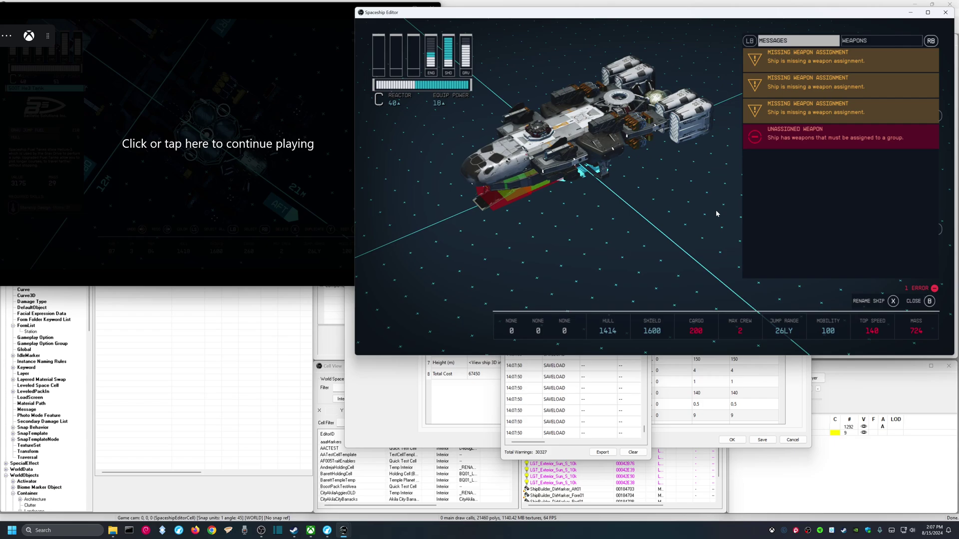
{"action": "key", "text": "t"}
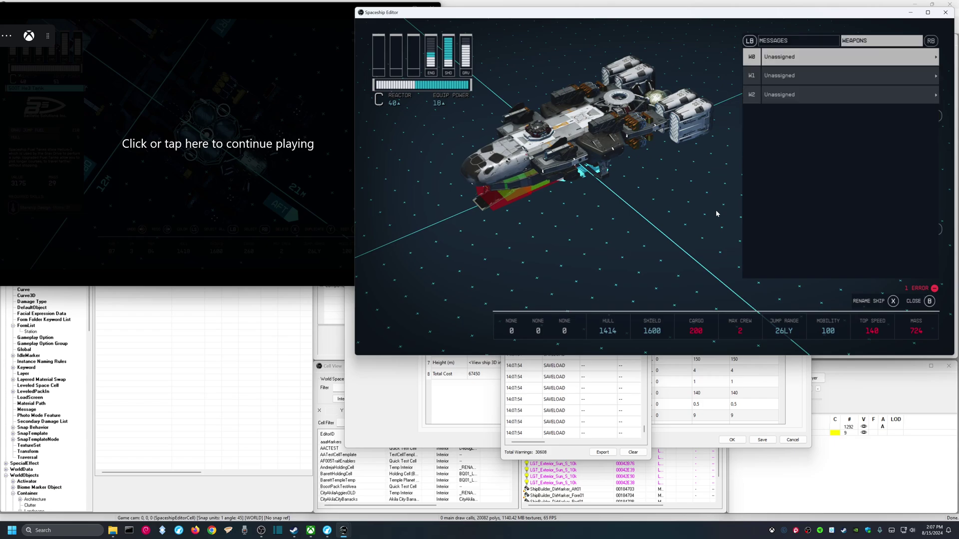
{"action": "key", "text": "Return"}
{"action": "key", "text": "Down"}
{"action": "key", "text": "Down"}
{"action": "key", "text": "Down"}
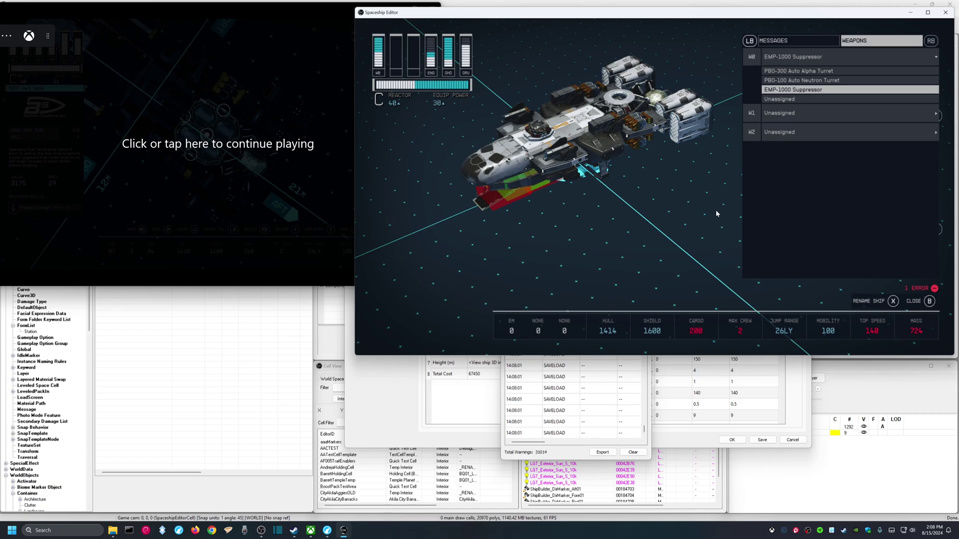
Step: Assign the PBO-300 Auto Alpha Turret to weapon group W1
{"action": "key", "text": "Down"}
{"action": "key", "text": "Down"}
{"action": "key", "text": "Return"}
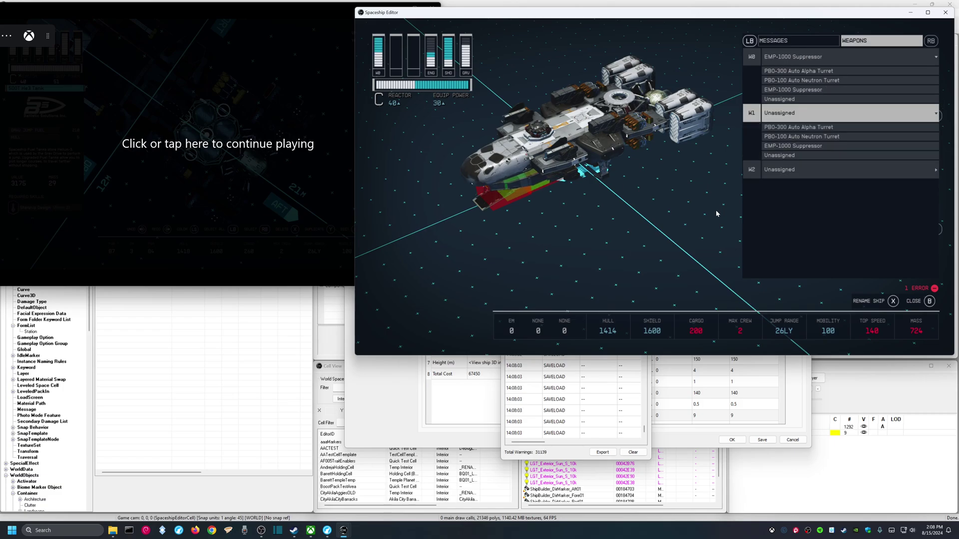
{"action": "key", "text": "Down"}
{"action": "key", "text": "Down"}
{"action": "key", "text": "Up"}
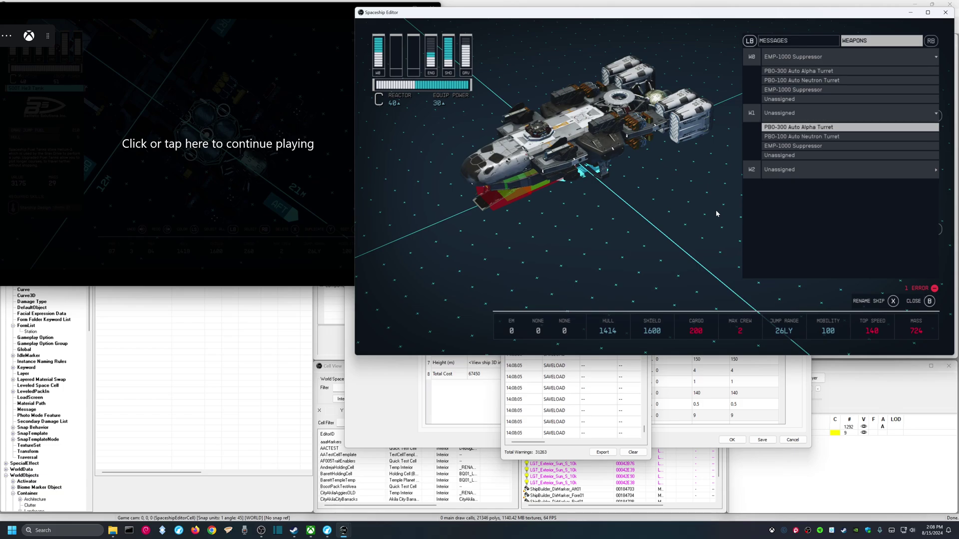
{"action": "key", "text": "Down"}
{"action": "key", "text": "Down"}
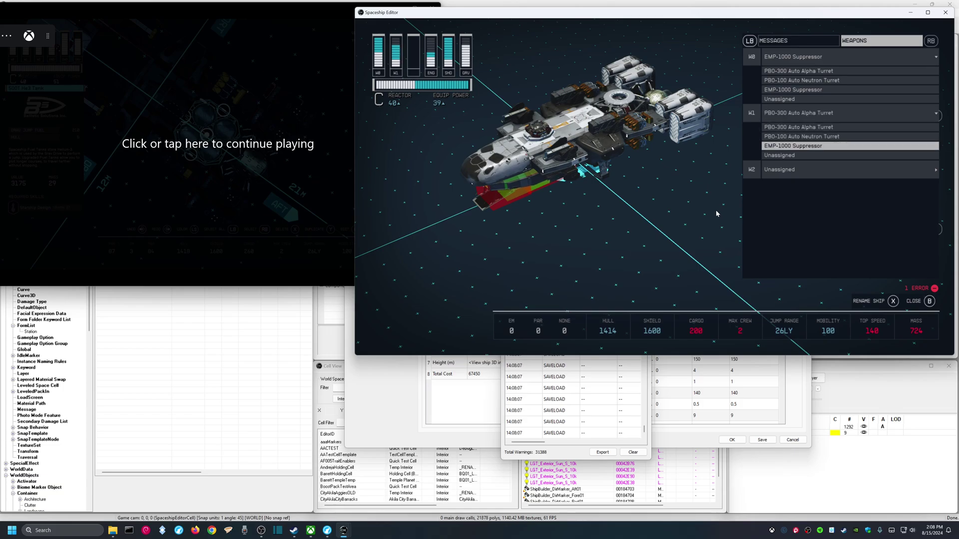
Step: Assign the PBO-100 Auto Neutron Turret to weapon group W2 and leave the flight check
{"action": "key", "text": "Down"}
{"action": "key", "text": "Down"}
{"action": "key", "text": "Return"}
{"action": "key", "text": "Down"}
{"action": "key", "text": "Down"}
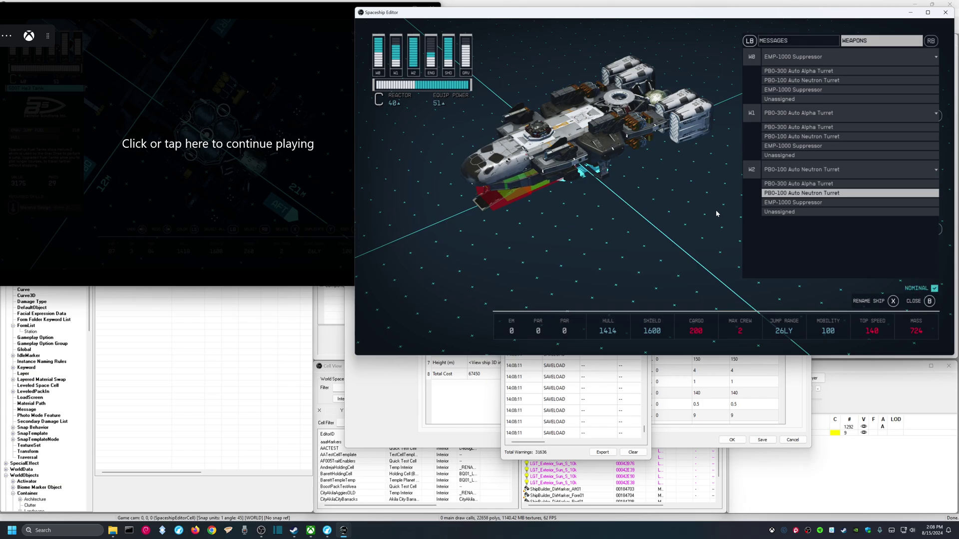
{"action": "key", "text": "Escape"}
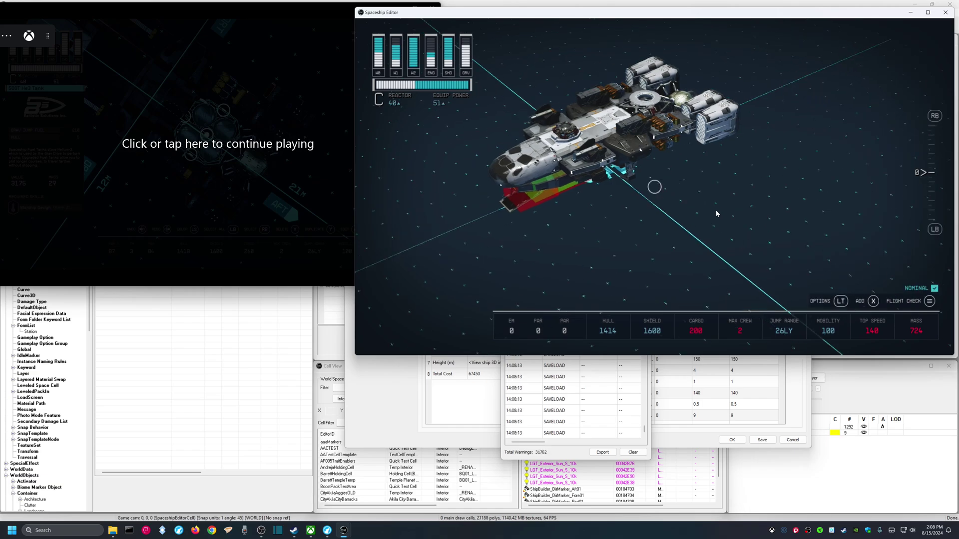
{"action": "key", "text": "Escape"}
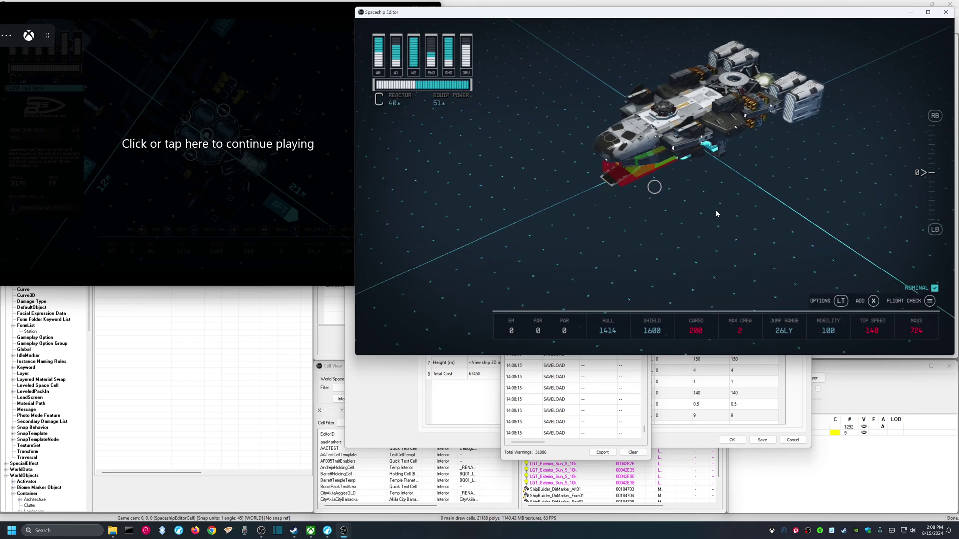
Step: Check the reference's paint scheme, select the whole ship and recolor it with dark red as Color 1
{"action": "left_click", "coordinate": [248, 144]}
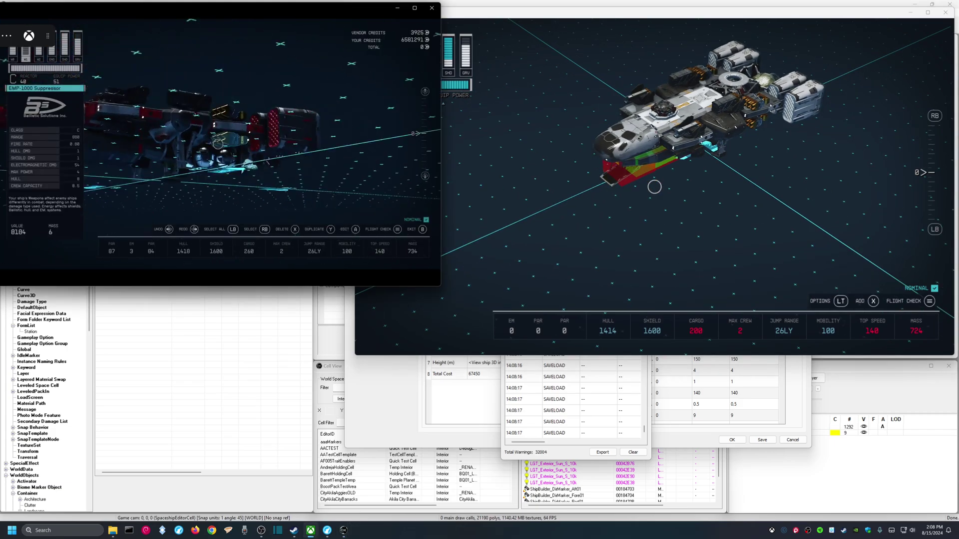
{"action": "left_click", "coordinate": [730, 186]}
{"action": "left_click", "coordinate": [730, 186]}
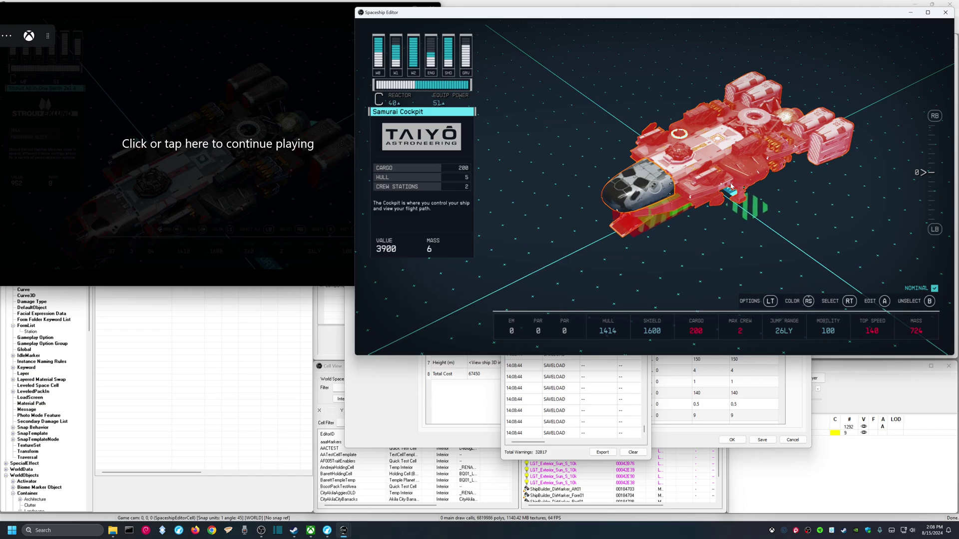
{"action": "key", "text": "c"}
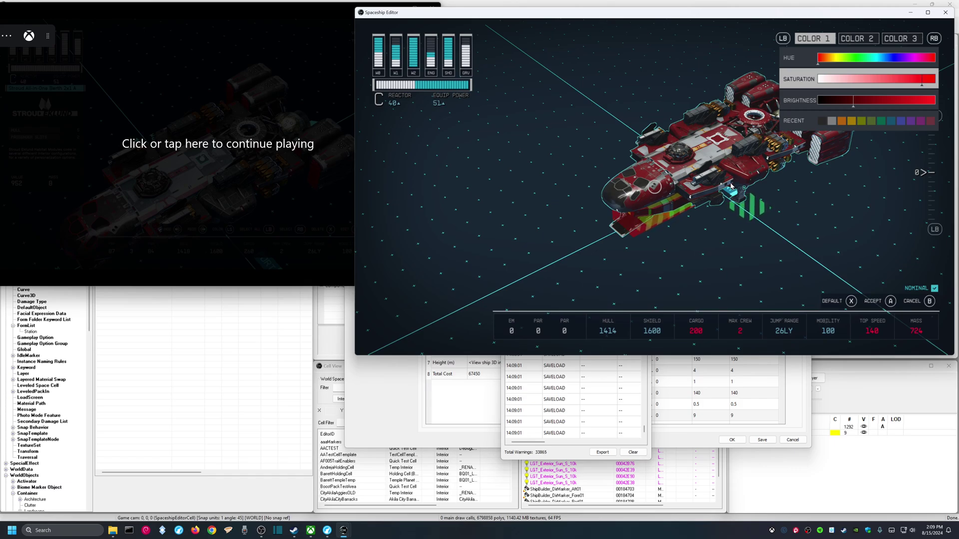
{"action": "key", "text": "Escape"}
{"action": "key", "text": "s"}
{"action": "key", "text": "a"}
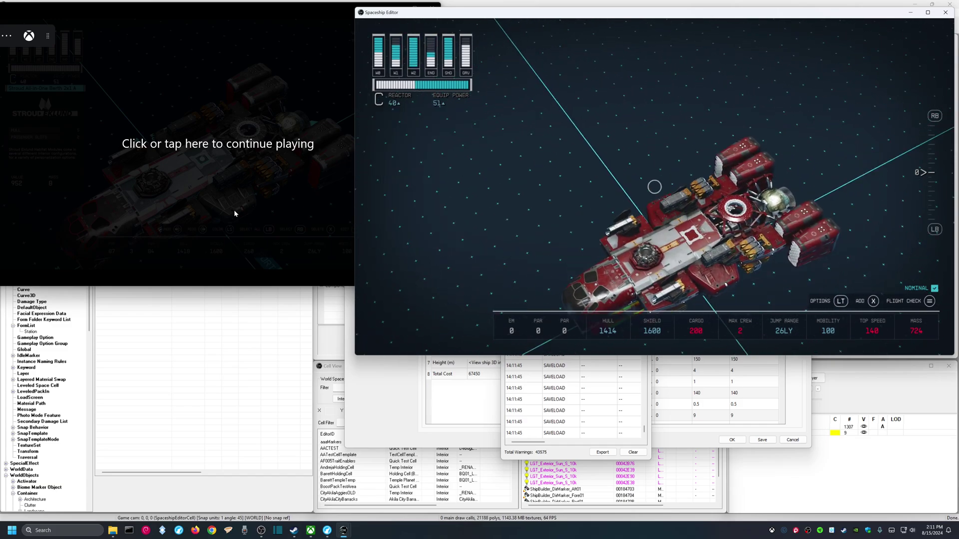
Step: Recheck the weapon assignments, then close the spaceship editor and warnings and save the Slayer base form
{"action": "key", "text": "t"}
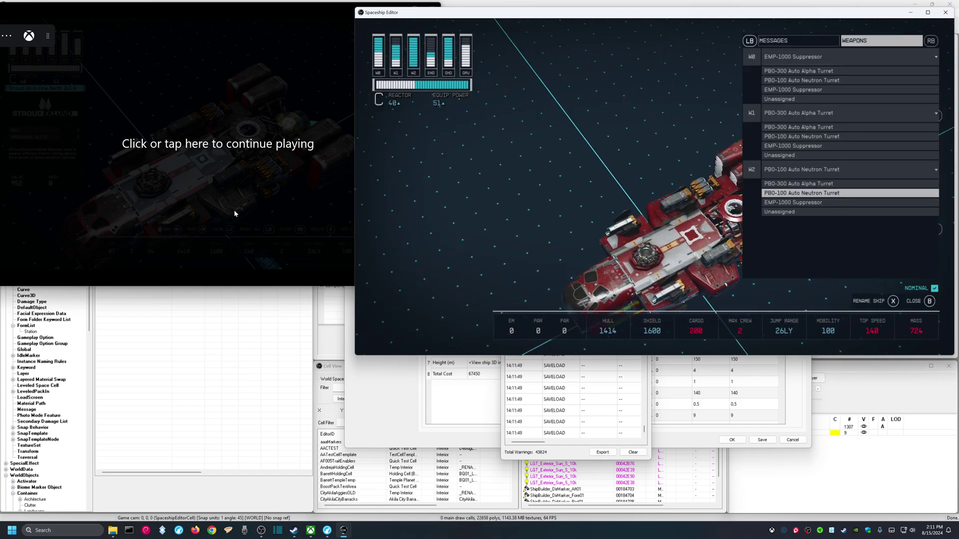
{"action": "key", "text": "Escape"}
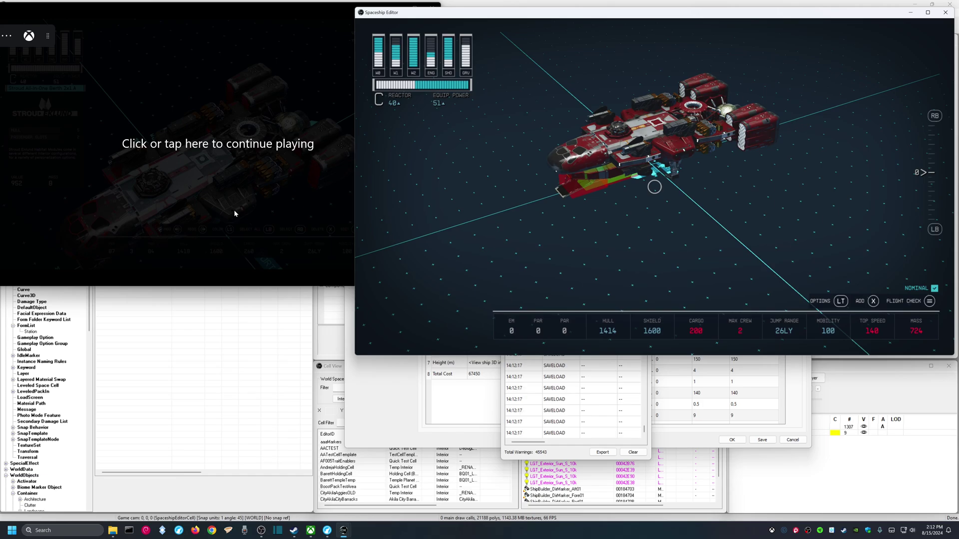
{"action": "left_click", "coordinate": [945, 13]}
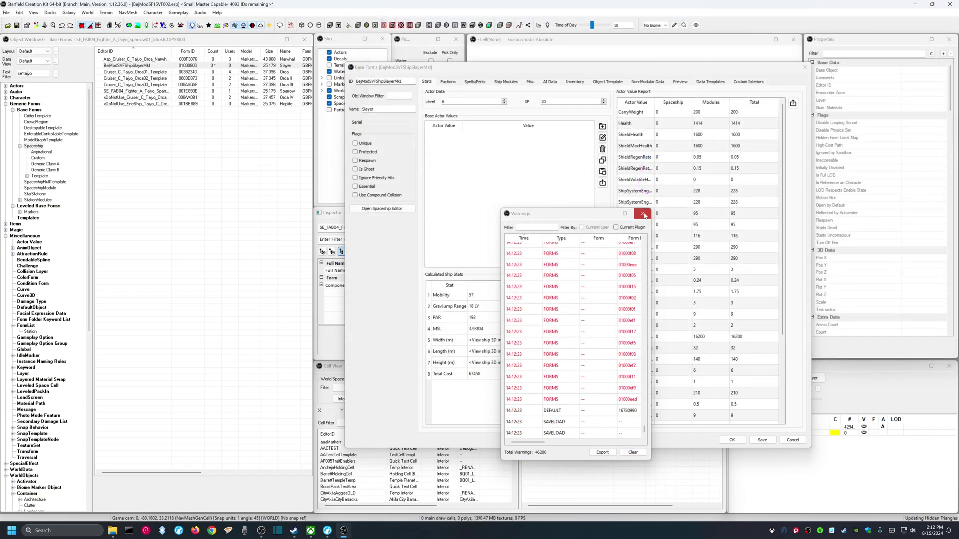
{"action": "left_click", "coordinate": [643, 215]}
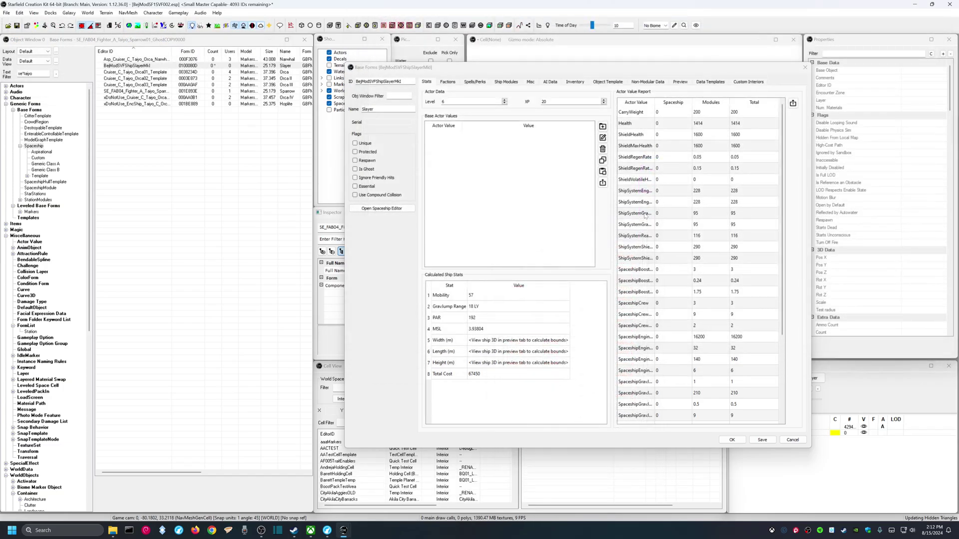
{"action": "left_click", "coordinate": [762, 440]}
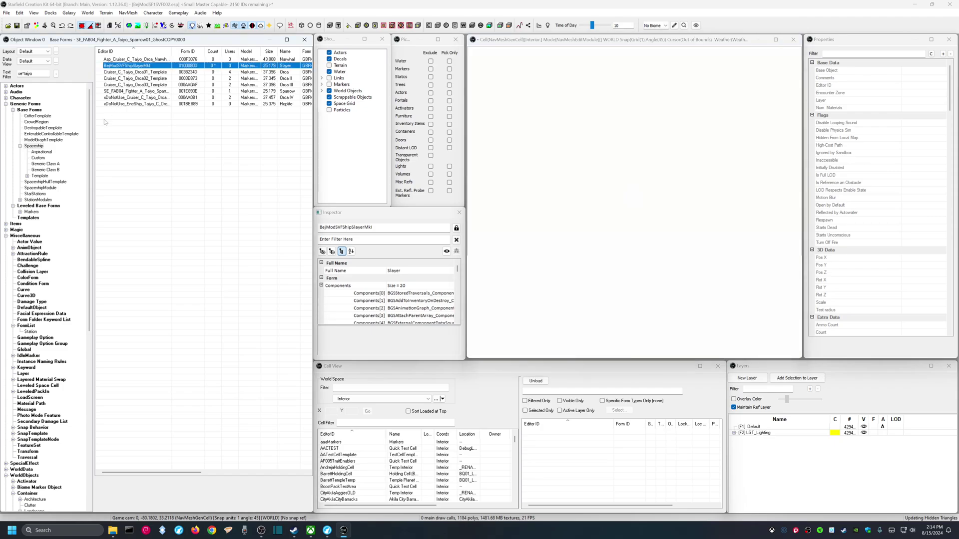
Step: Show the Leveled Base Forms category under Generic Forms and clear the Taiyo text filter
{"action": "left_click", "coordinate": [22, 105]}
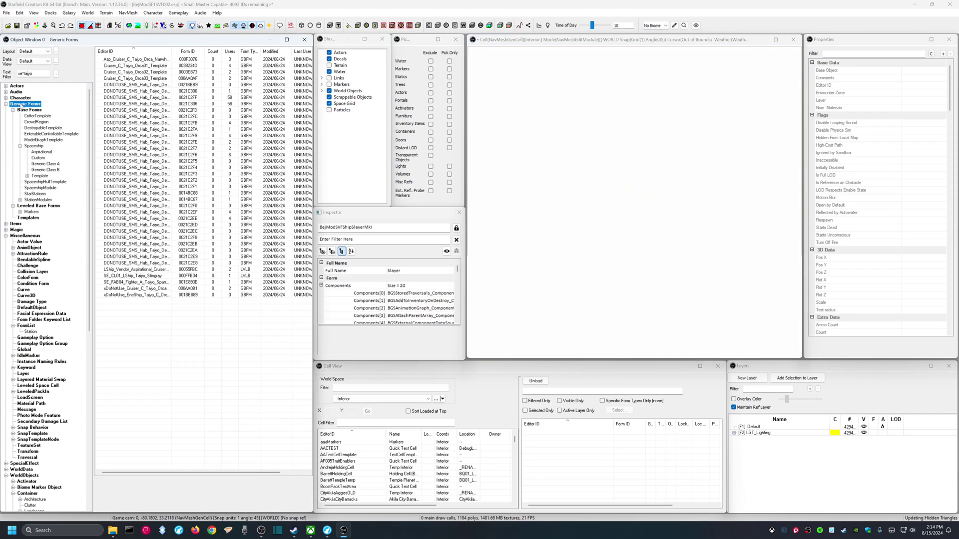
{"action": "left_click", "coordinate": [48, 207]}
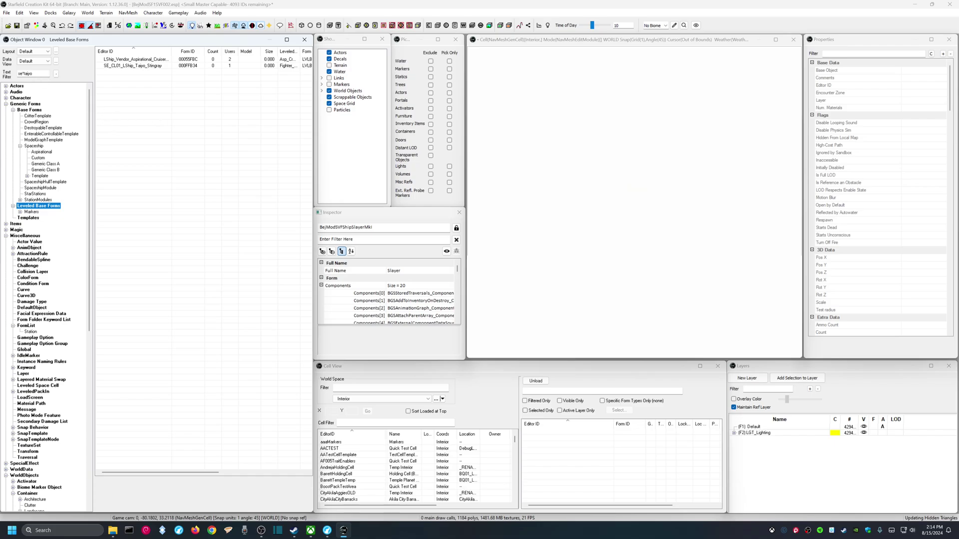
{"action": "double_click", "coordinate": [26, 73]}
{"action": "key", "text": "BackSpace"}
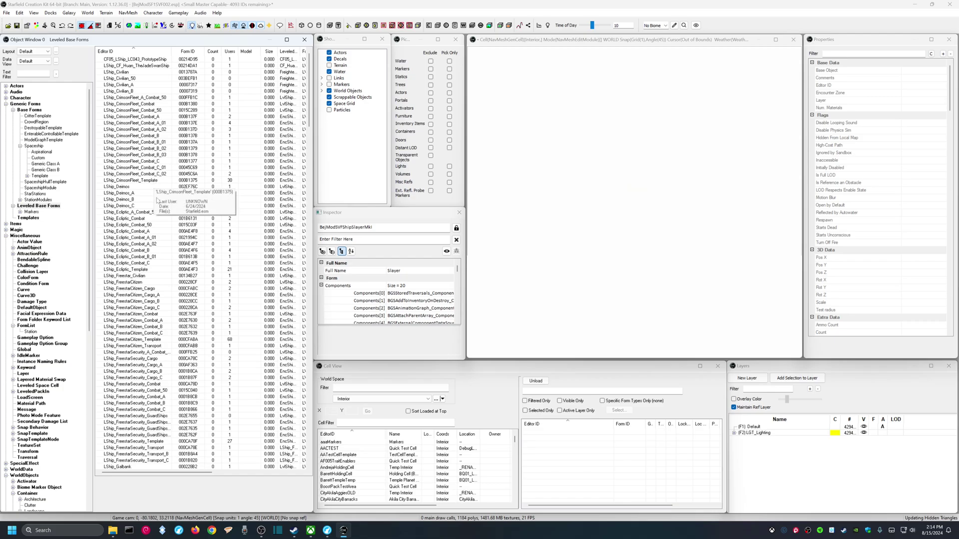
Step: Create a new leveled base form with the ID BejModSVFShipSlayerMkILBF
{"action": "right_click", "coordinate": [144, 200]}
{"action": "left_click", "coordinate": [154, 204]}
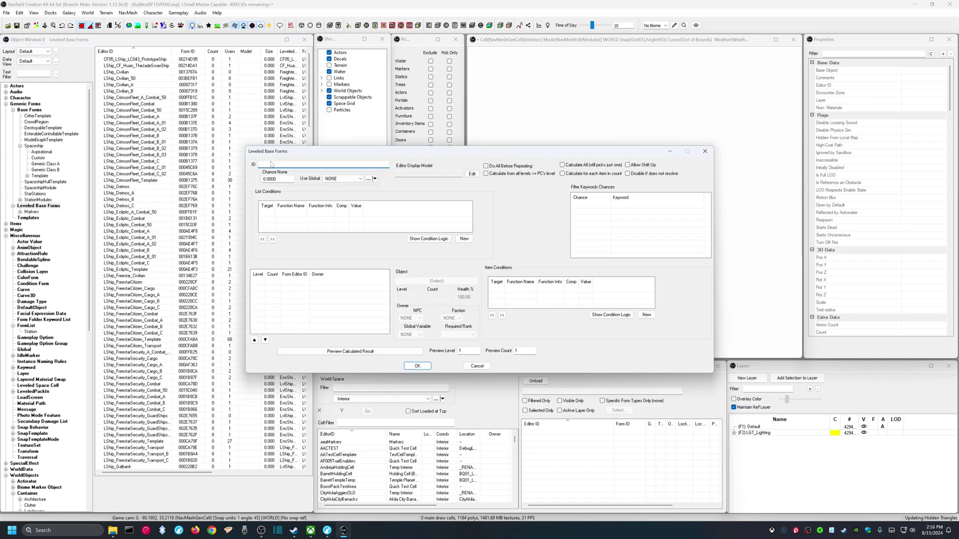
{"action": "type", "text": "BejModSVFShipSlayerMkI"}
Step: Add an entry for the BejModSVFShipSlayerMkI base form, enable Calculate for each item in count, and save the leveled base form
{"action": "right_click", "coordinate": [258, 285]}
{"action": "left_click", "coordinate": [274, 288]}
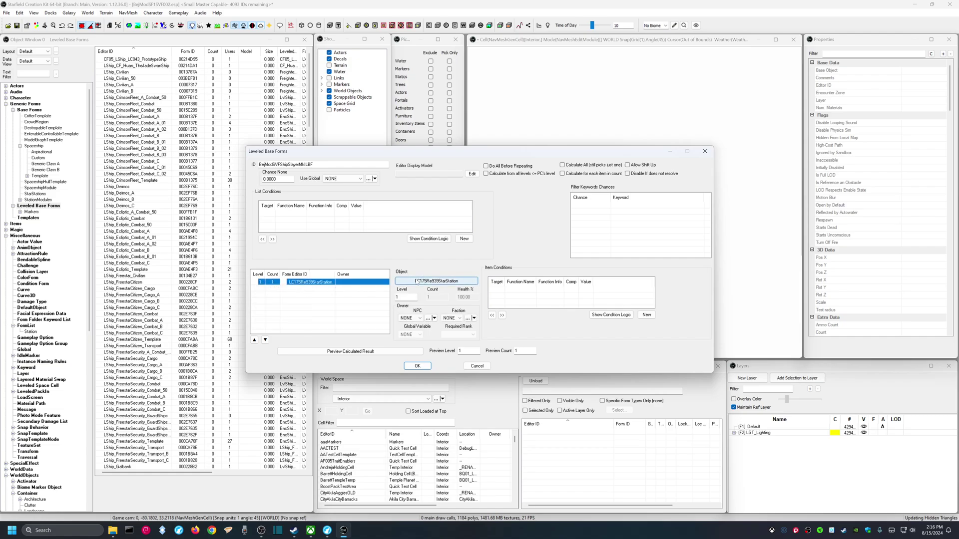
{"action": "left_click", "coordinate": [418, 281]}
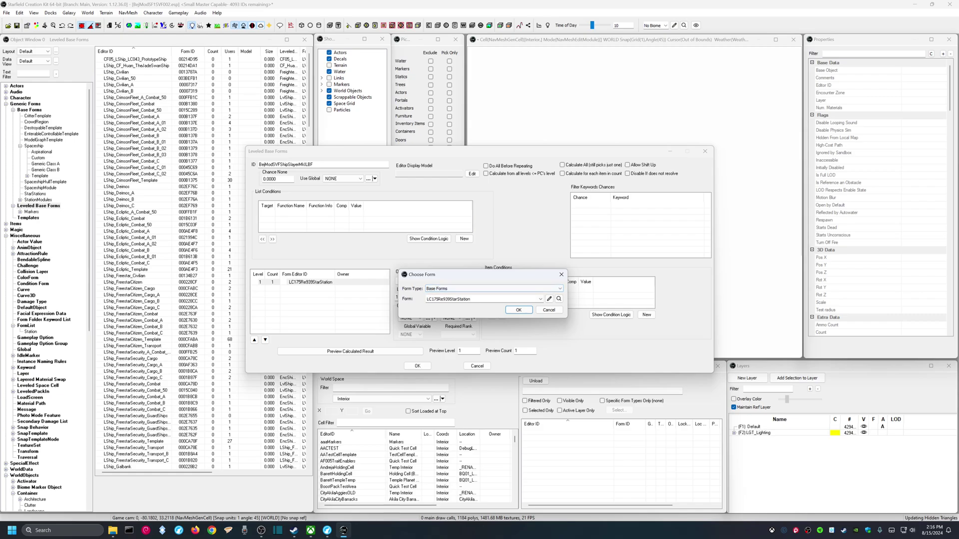
{"action": "left_click_drag", "start_coordinate": [472, 299], "coordinate": [426, 299]}
{"action": "type", "text": "bej"}
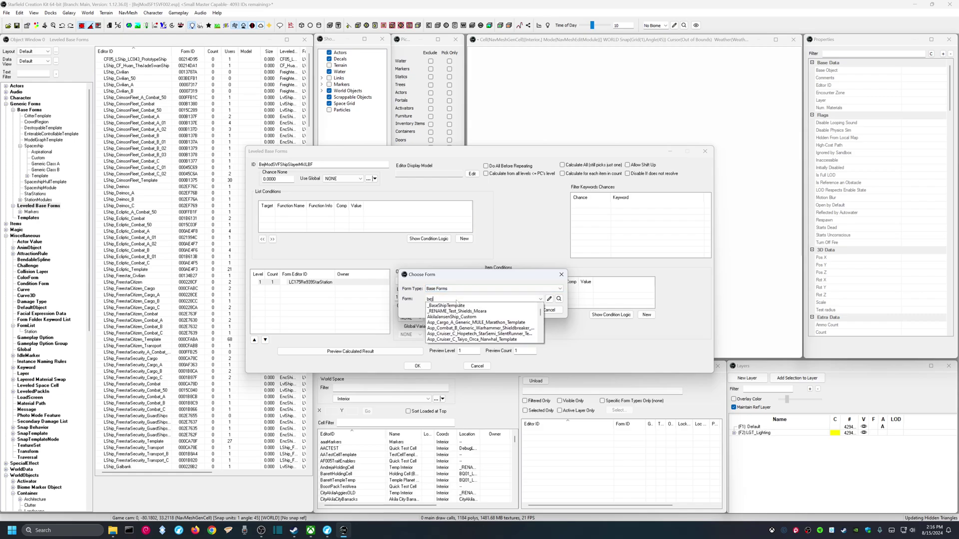
{"action": "left_click", "coordinate": [466, 305]}
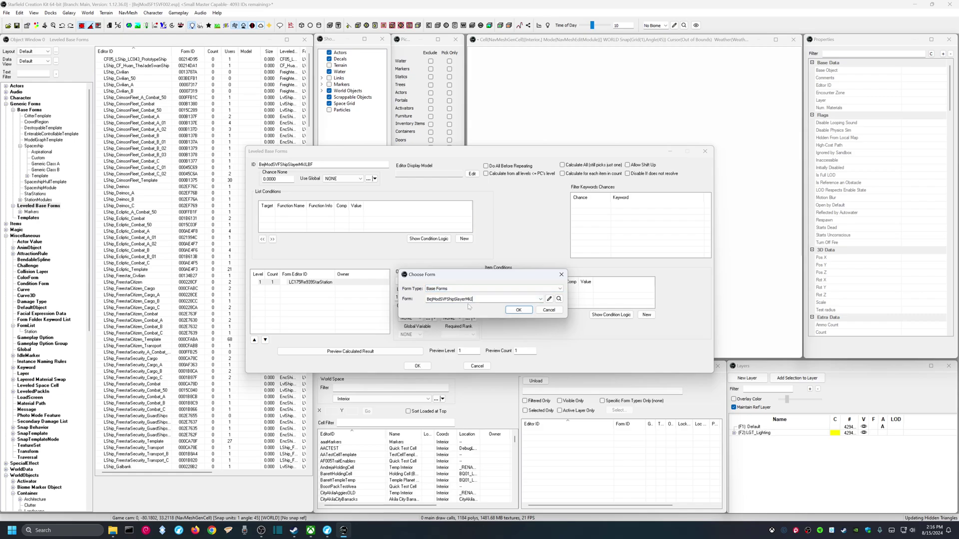
{"action": "left_click", "coordinate": [518, 310]}
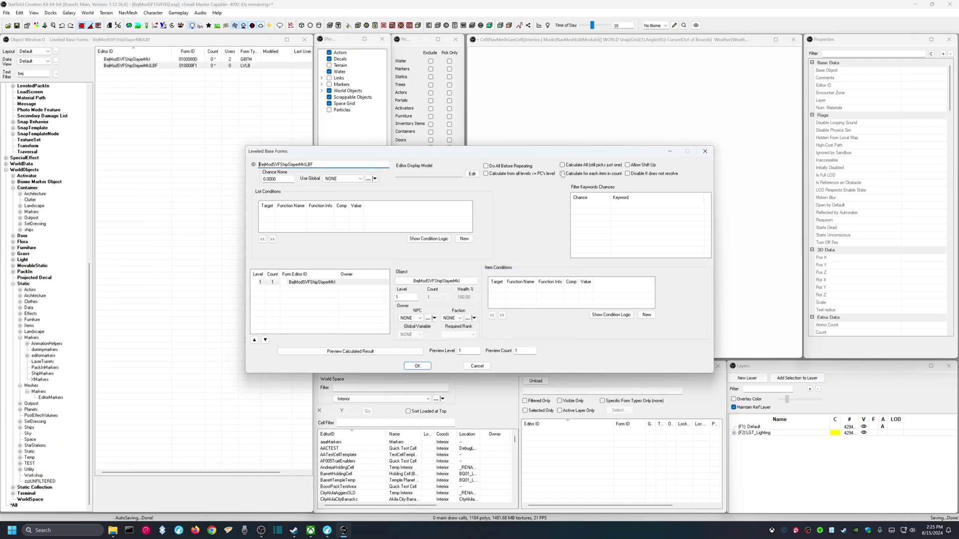
{"action": "left_click", "coordinate": [562, 174]}
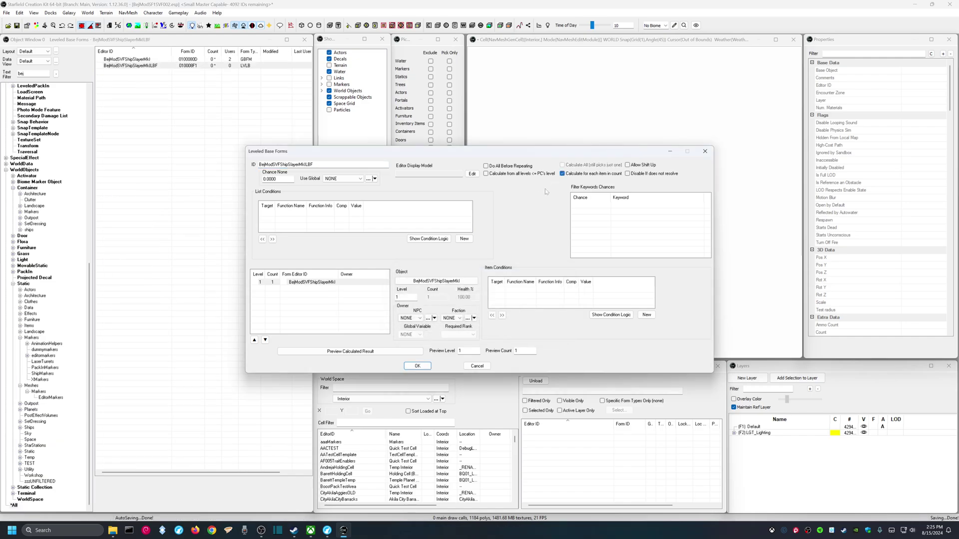
{"action": "left_click", "coordinate": [416, 367]}
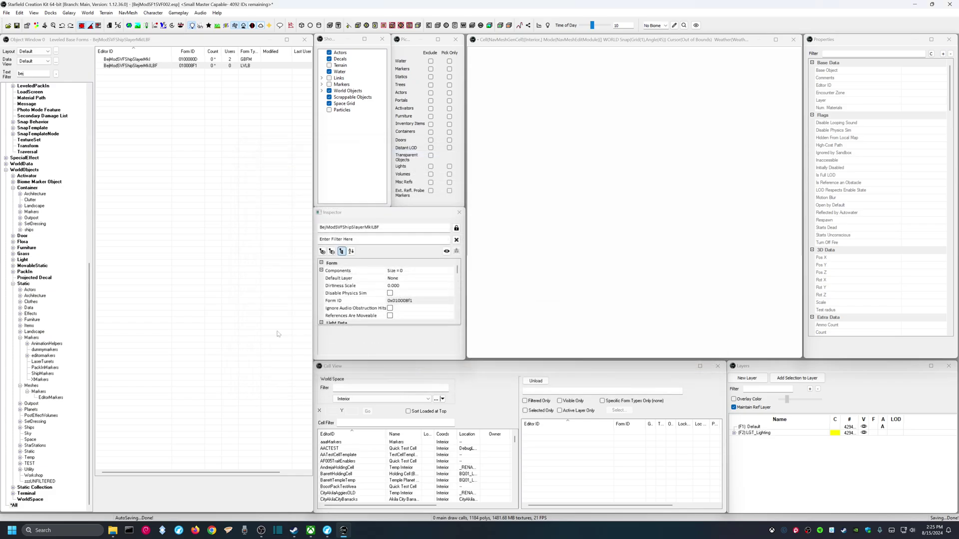
Step: Create a new FormList under Miscellaneous with the ID BejModSVFShipSlayerMkIFL
{"action": "scroll", "coordinate": [36, 164], "scroll_direction": "up", "scroll_amount": 17}
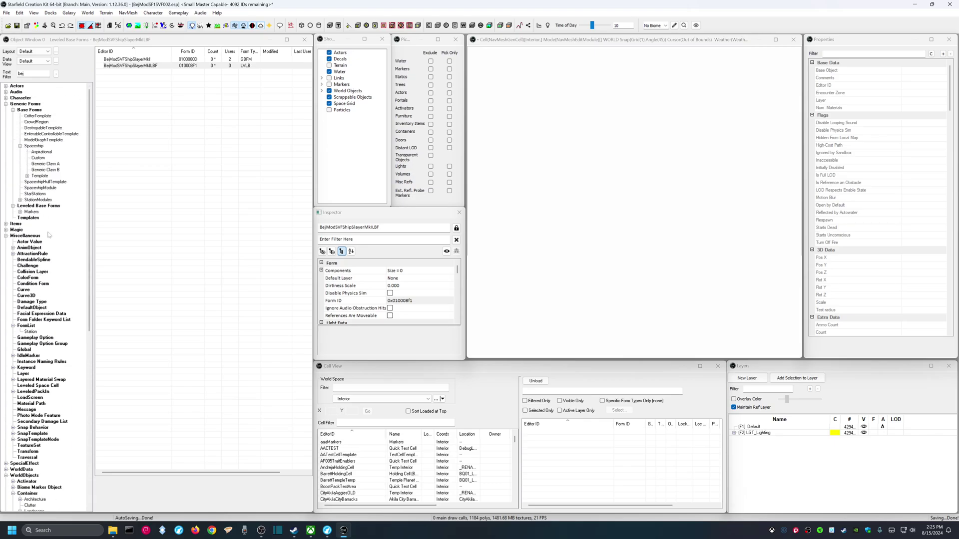
{"action": "left_click", "coordinate": [31, 237]}
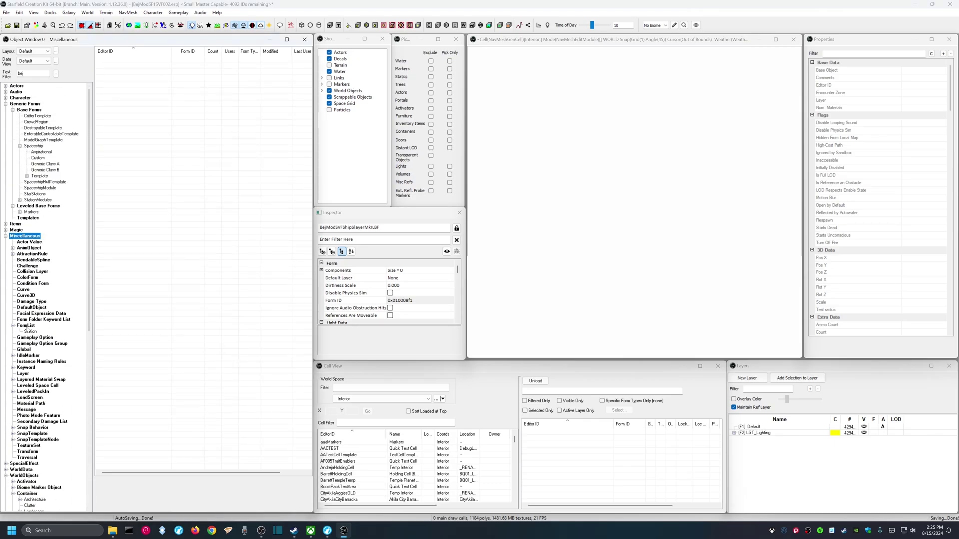
{"action": "left_click", "coordinate": [33, 327]}
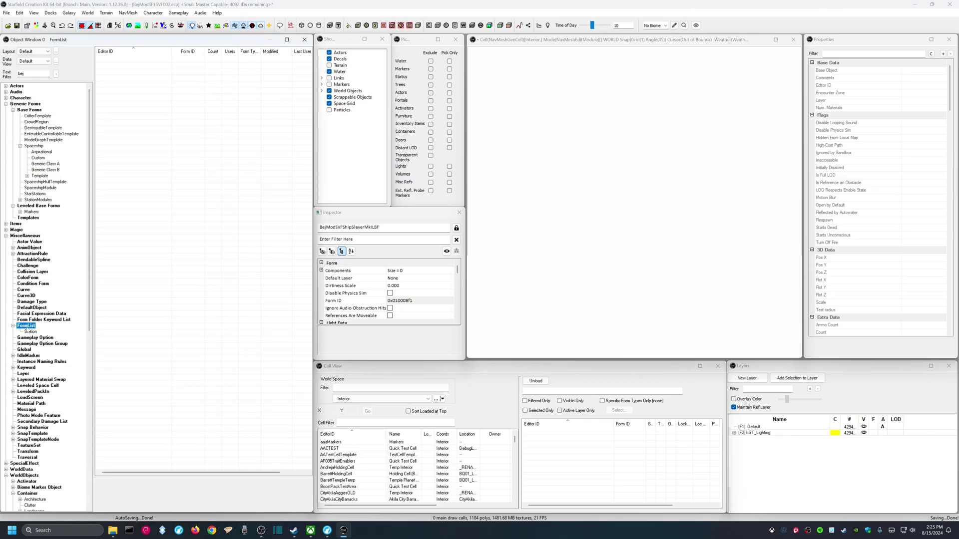
{"action": "right_click", "coordinate": [158, 233]}
{"action": "left_click", "coordinate": [178, 235]}
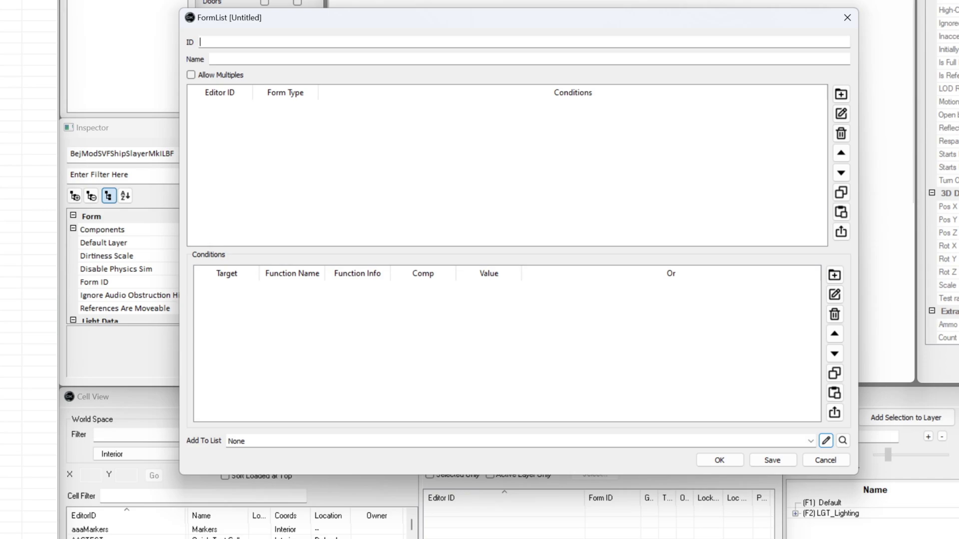
{"action": "type", "text": "BejModSVFShipSlayerMkI"}
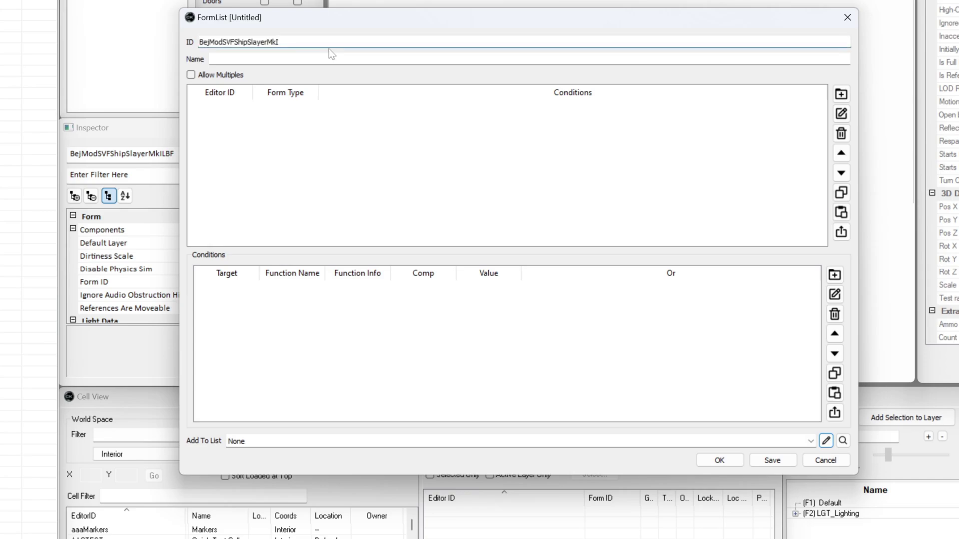
{"action": "type", "text": "FL"}
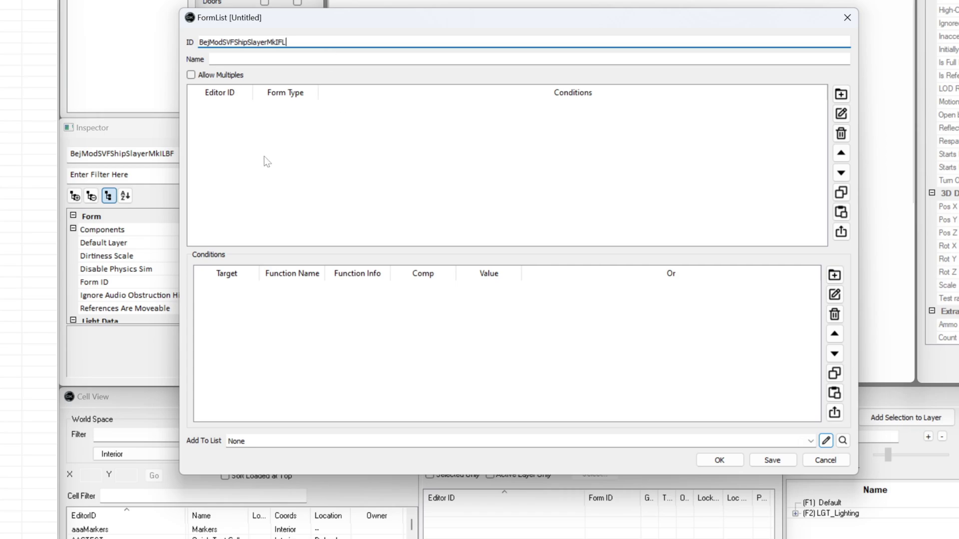
Step: Add the leveled base form BejModSVFShipSlayerMkILBF as an entry in the form list
{"action": "left_click", "coordinate": [223, 148]}
{"action": "right_click", "coordinate": [223, 149]}
{"action": "left_click", "coordinate": [272, 148]}
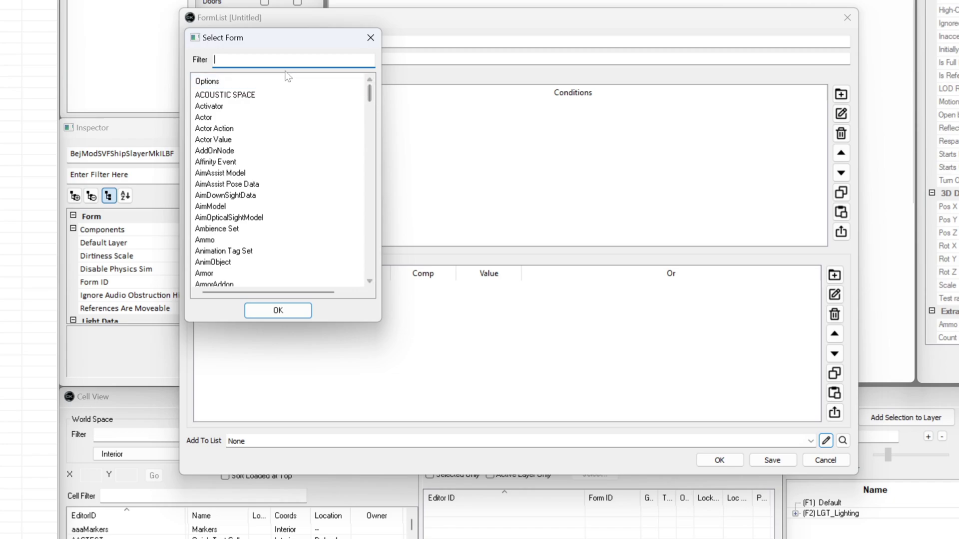
{"action": "type", "text": "lev"}
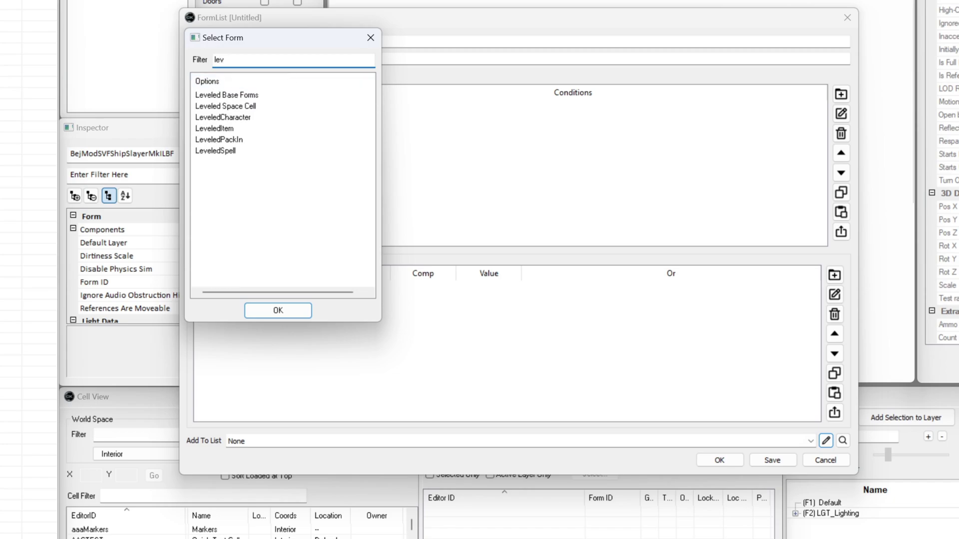
{"action": "left_click", "coordinate": [235, 95]}
{"action": "left_click", "coordinate": [278, 311]}
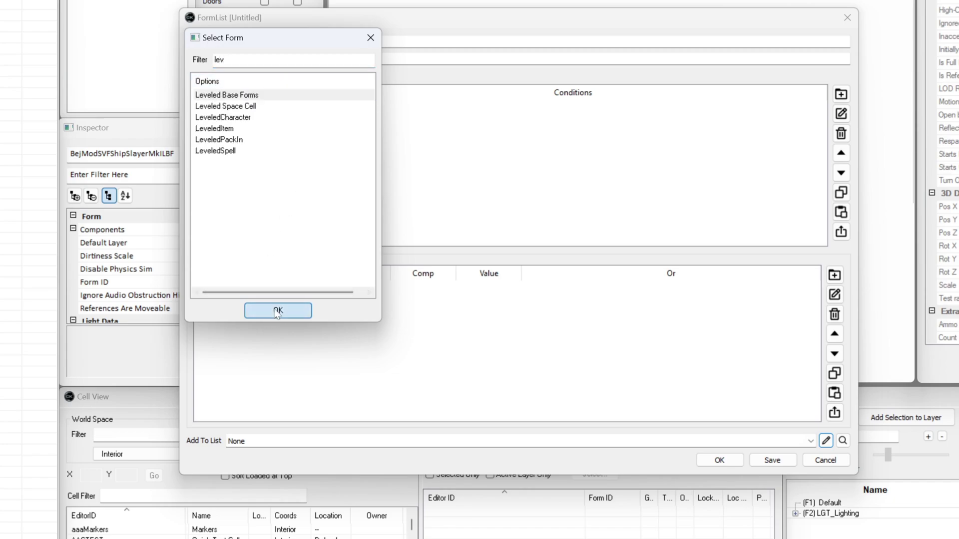
{"action": "type", "text": "Bej"}
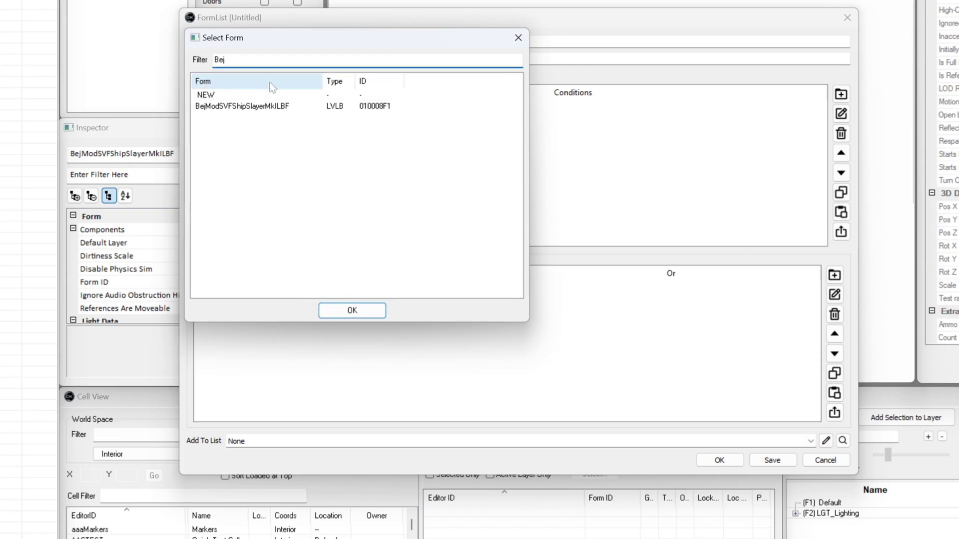
{"action": "left_click", "coordinate": [239, 109]}
{"action": "left_click", "coordinate": [352, 309]}
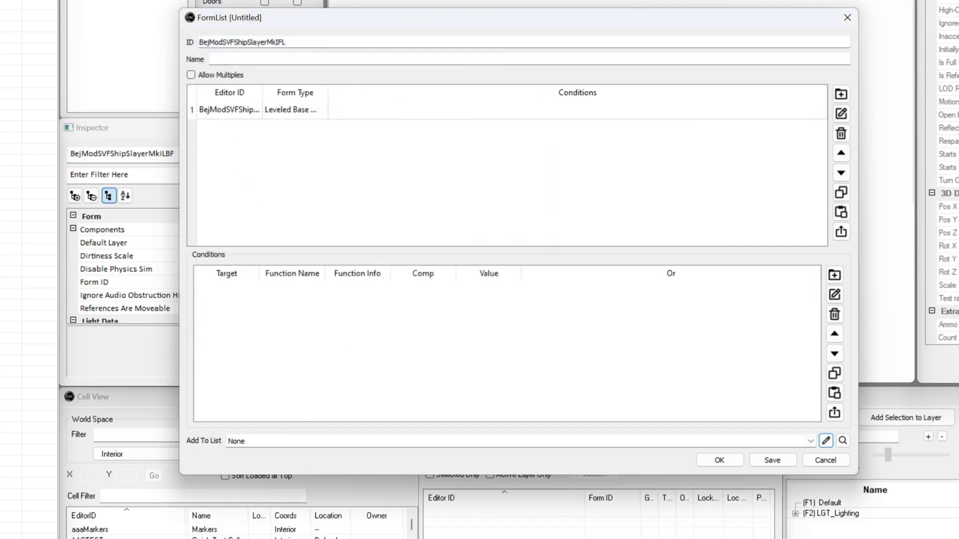
Step: Set the form list to be added to SVF_ShipVendorList_Location_RedMile_Unique and save it
{"action": "double_click", "coordinate": [244, 442]}
{"action": "type", "text": "SVF"}
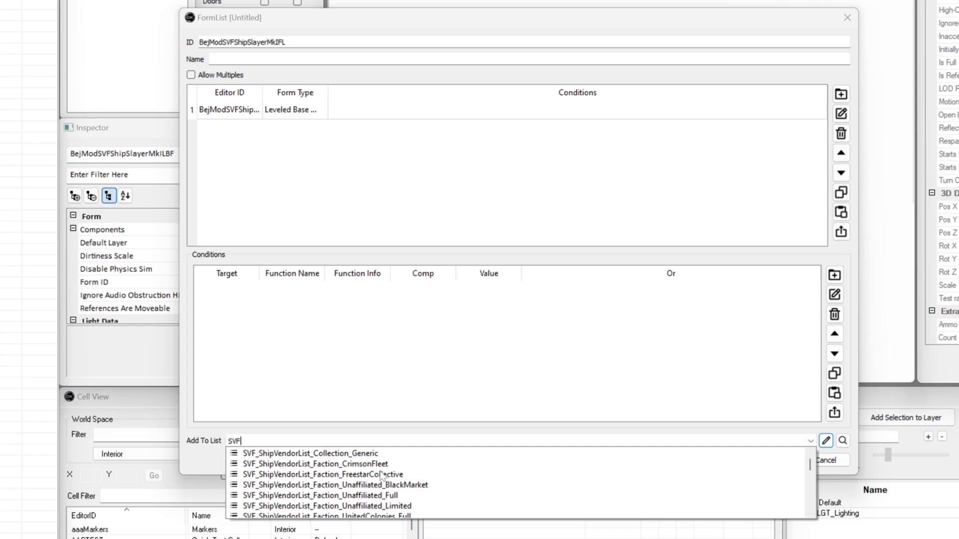
{"action": "scroll", "coordinate": [384, 475], "scroll_direction": "down", "scroll_amount": 1}
{"action": "scroll", "coordinate": [399, 469], "scroll_direction": "down", "scroll_amount": 1}
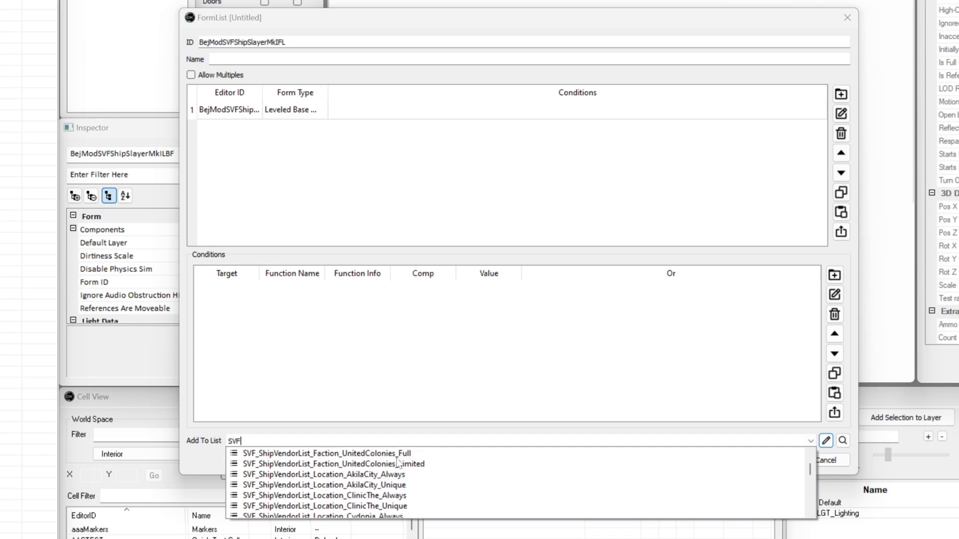
{"action": "scroll", "coordinate": [422, 472], "scroll_direction": "down", "scroll_amount": 5}
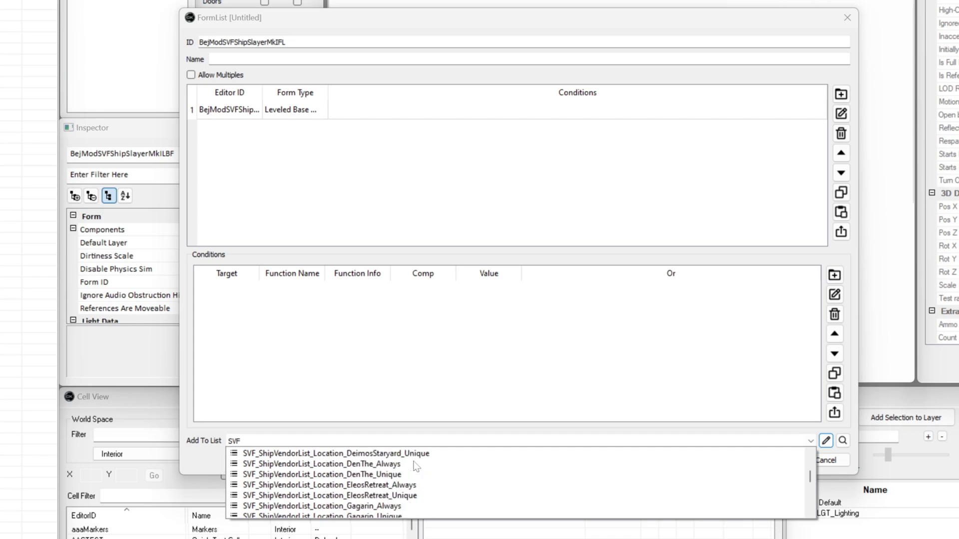
{"action": "scroll", "coordinate": [416, 467], "scroll_direction": "down", "scroll_amount": 4}
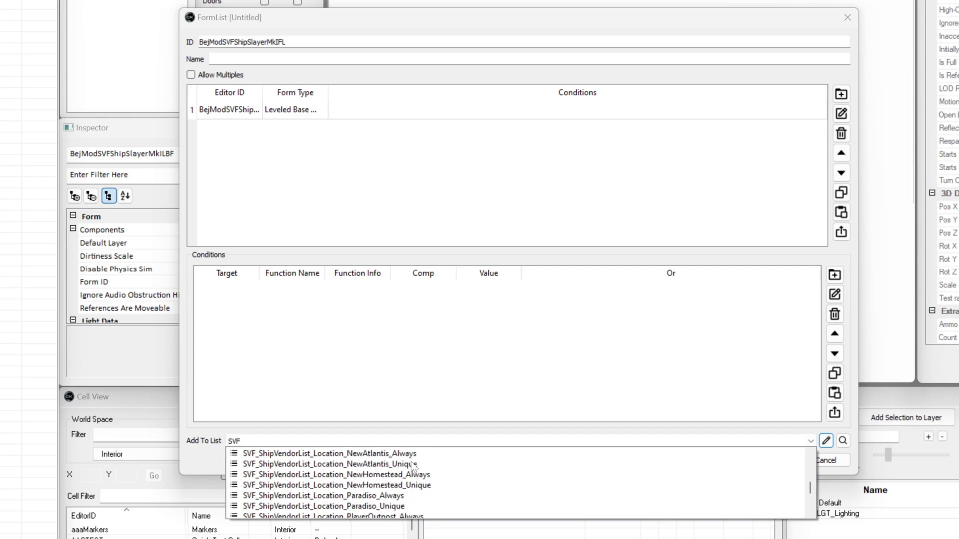
{"action": "scroll", "coordinate": [412, 467], "scroll_direction": "down", "scroll_amount": 2}
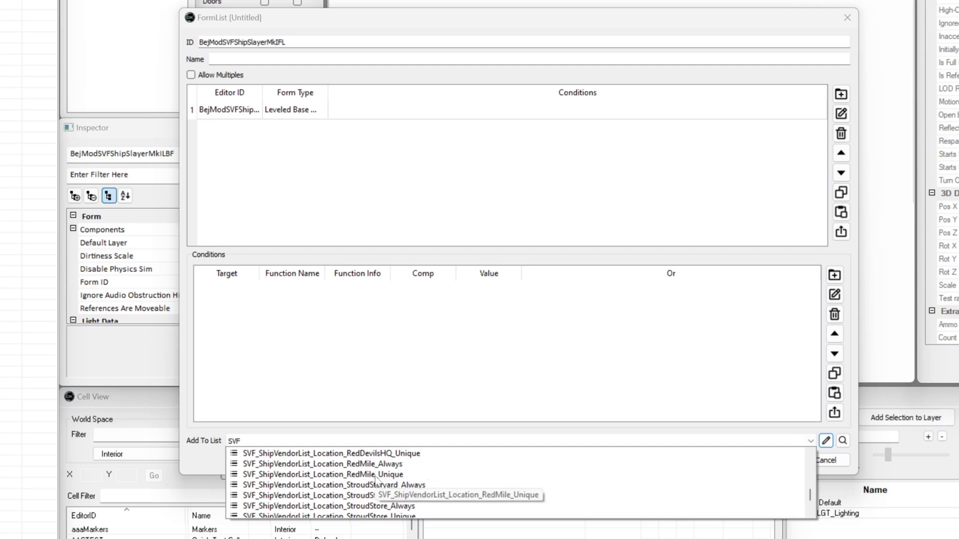
{"action": "left_click", "coordinate": [376, 474]}
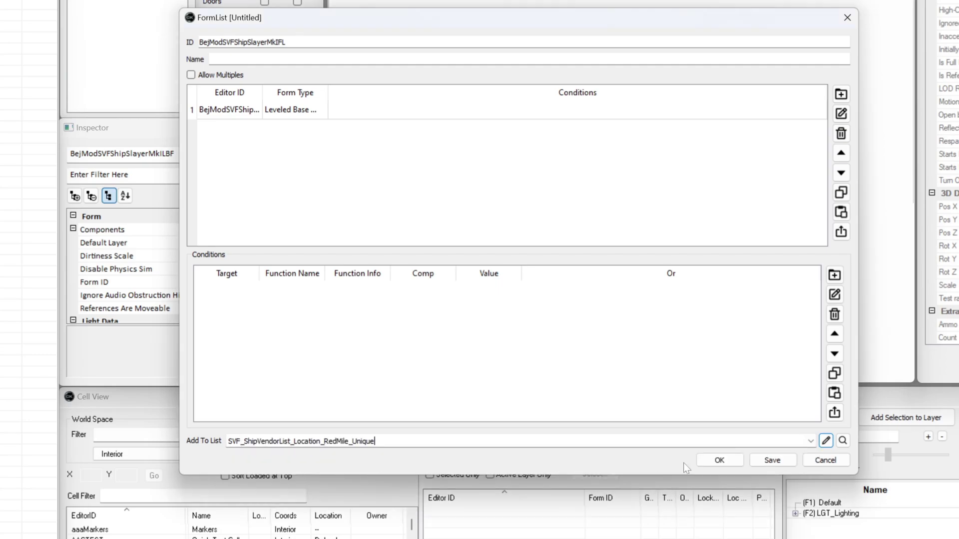
{"action": "left_click", "coordinate": [724, 463]}
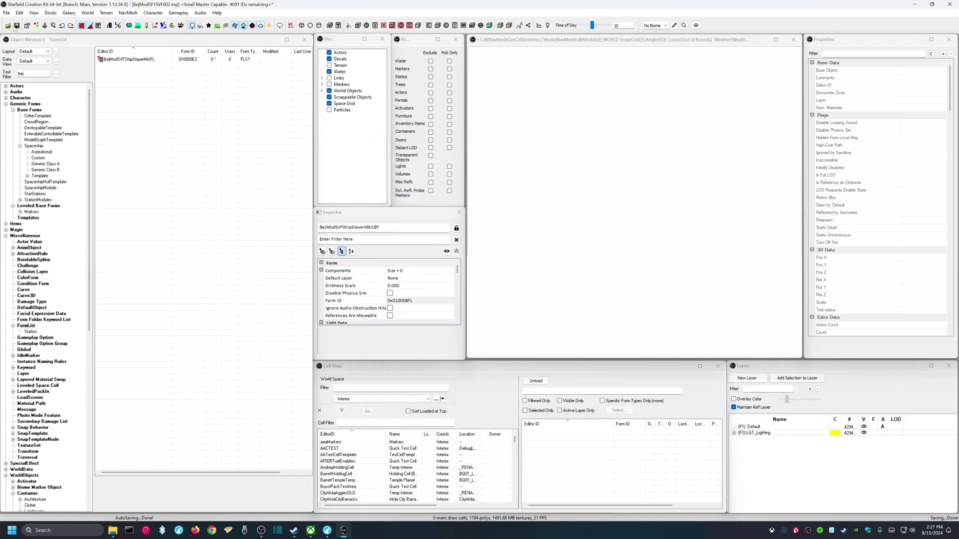
Step: Save the plugin and compact the active file's form IDs for Small Master
{"action": "left_click", "coordinate": [18, 28]}
{"action": "left_click", "coordinate": [7, 13]}
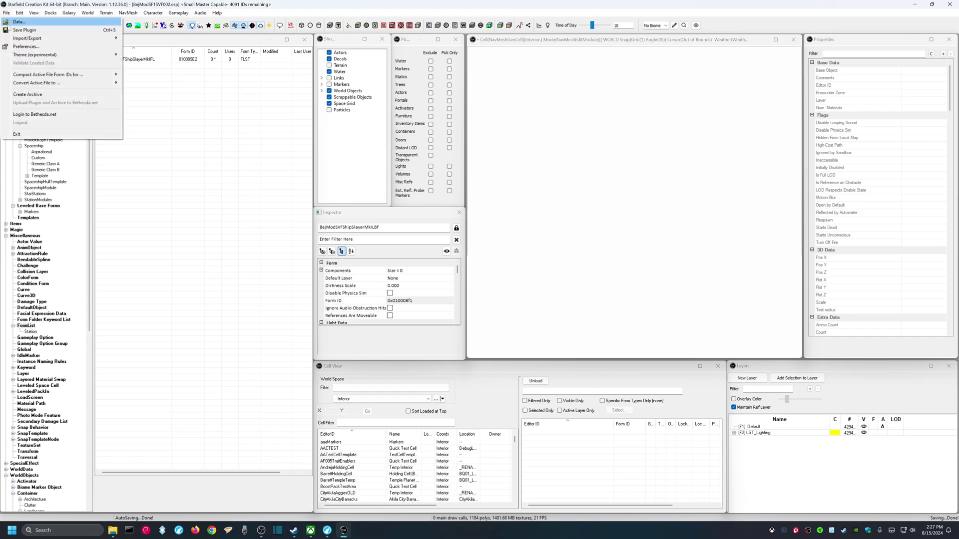
{"action": "mouse_move", "coordinate": [56, 76]}
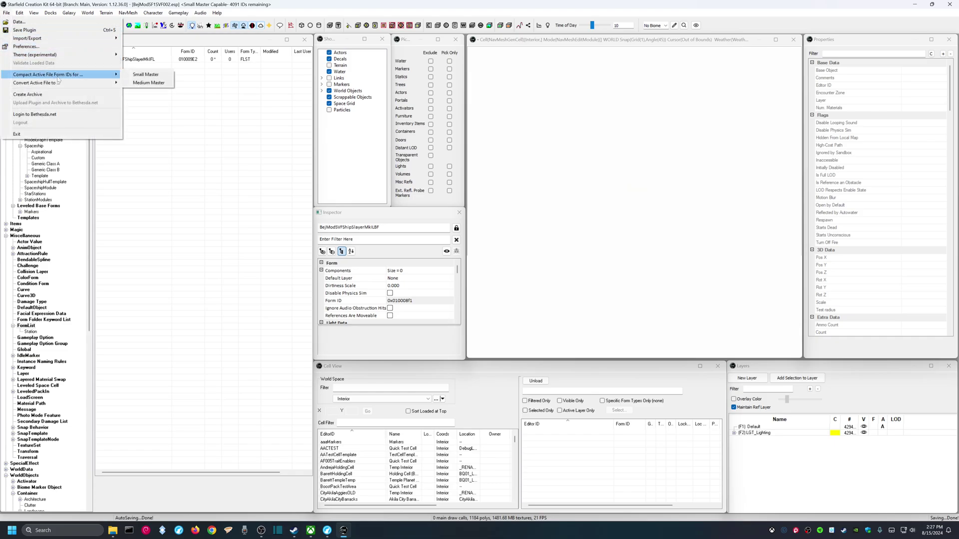
{"action": "left_click", "coordinate": [144, 75]}
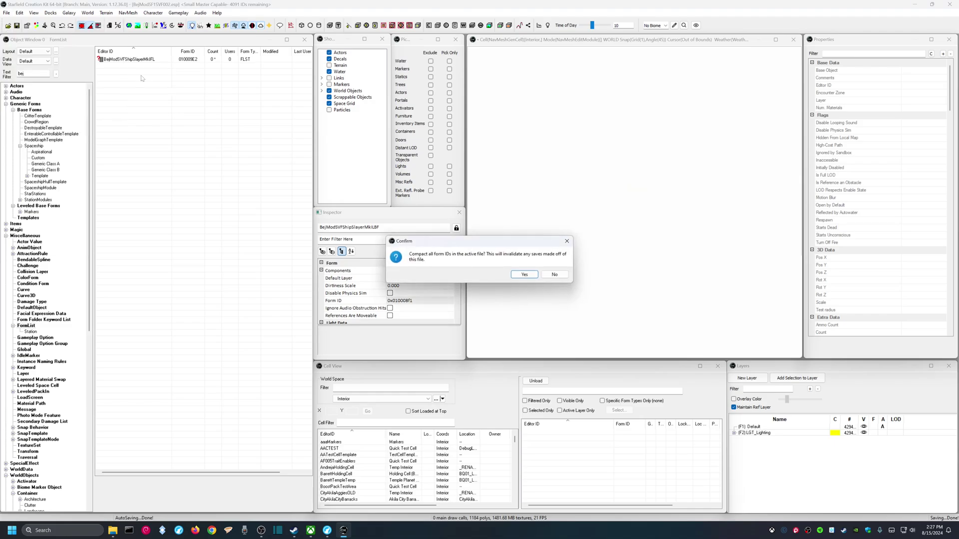
{"action": "left_click", "coordinate": [524, 275]}
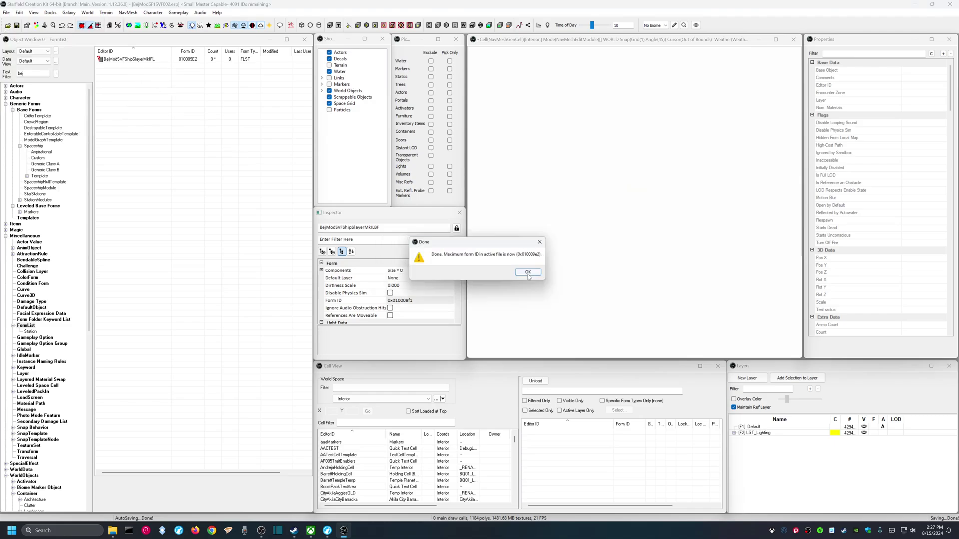
{"action": "left_click", "coordinate": [530, 274]}
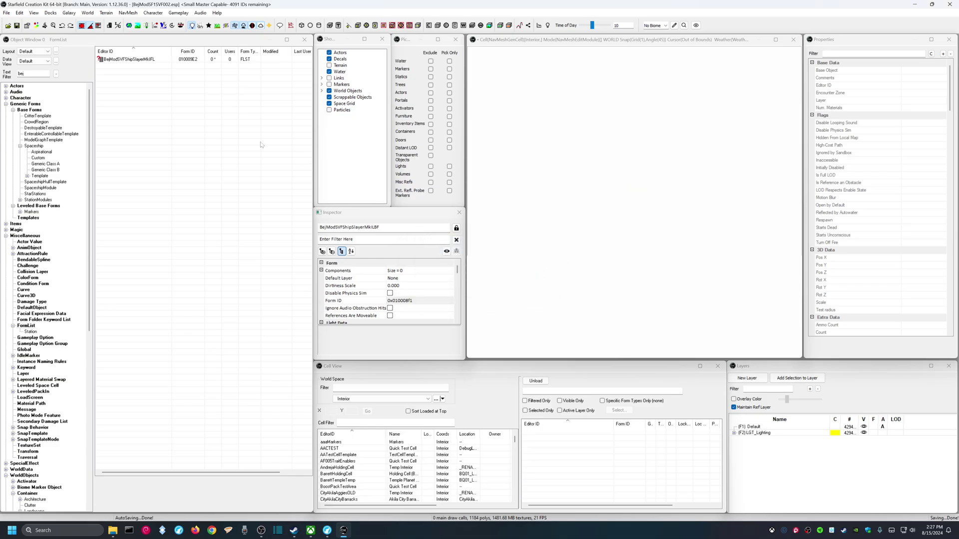
Step: Convert the active plugin file to a Small Master and dismiss the completion message
{"action": "left_click", "coordinate": [6, 13]}
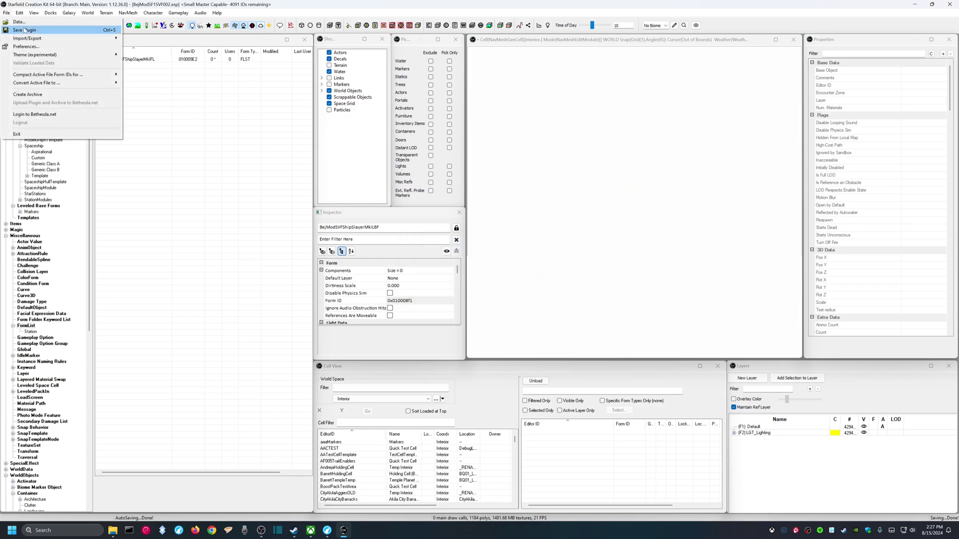
{"action": "mouse_move", "coordinate": [75, 83]}
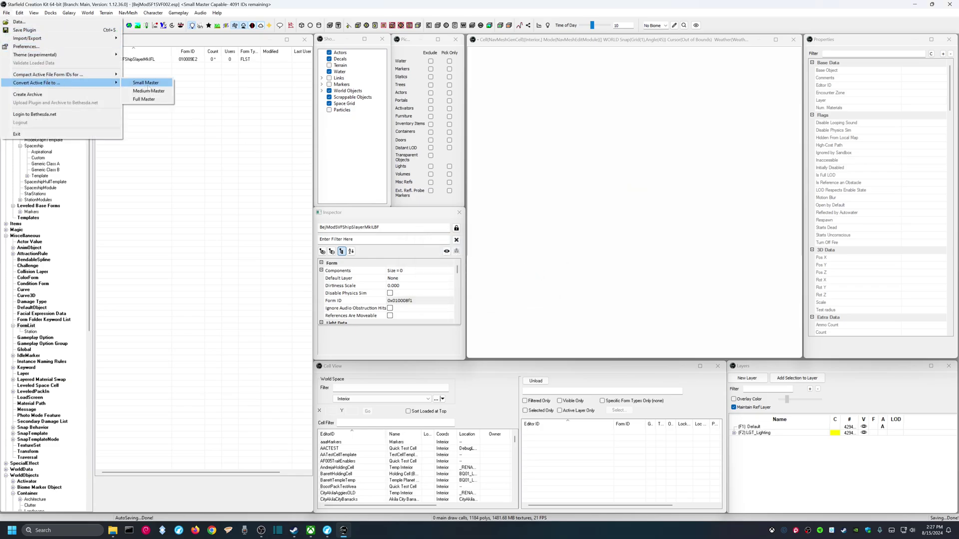
{"action": "left_click", "coordinate": [146, 83]}
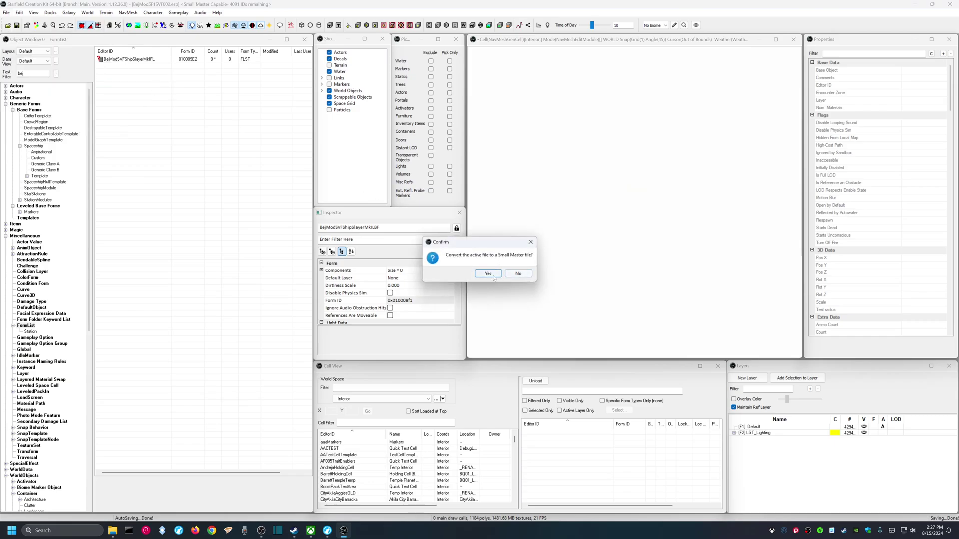
{"action": "left_click", "coordinate": [487, 274]}
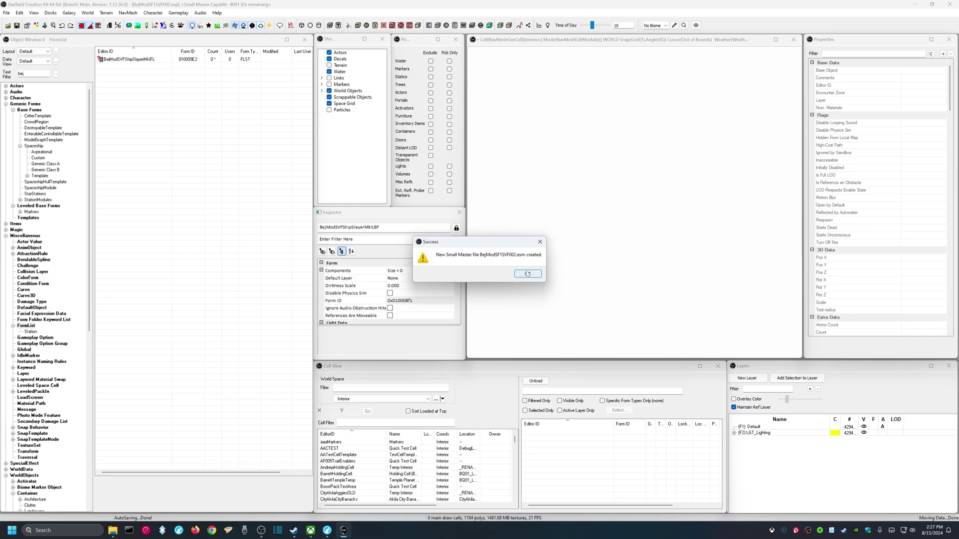
{"action": "left_click", "coordinate": [527, 274]}
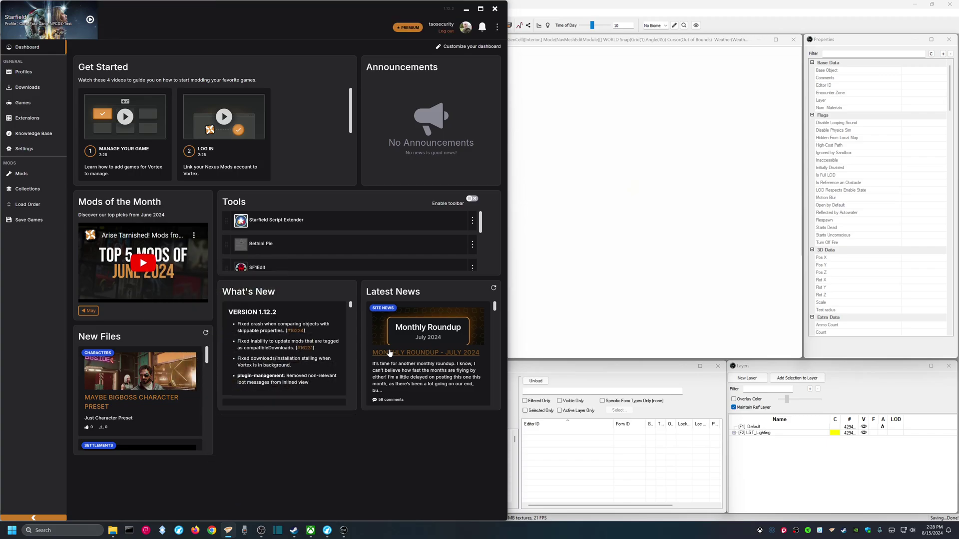
Step: Switch to Vortex and check the load order for the enabled state of BejModSF1SVF002.esm
{"action": "left_click", "coordinate": [27, 204]}
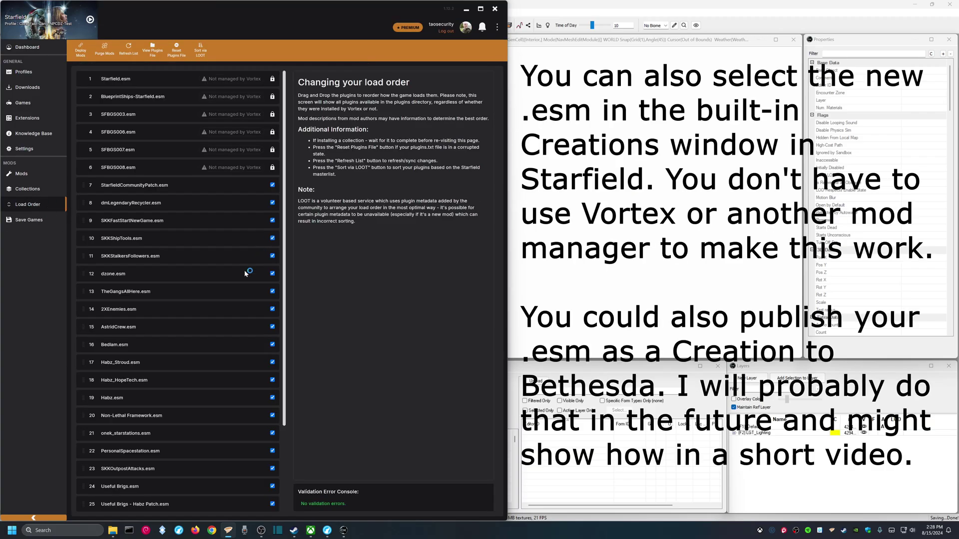
{"action": "scroll", "coordinate": [244, 280], "scroll_direction": "down", "scroll_amount": 3}
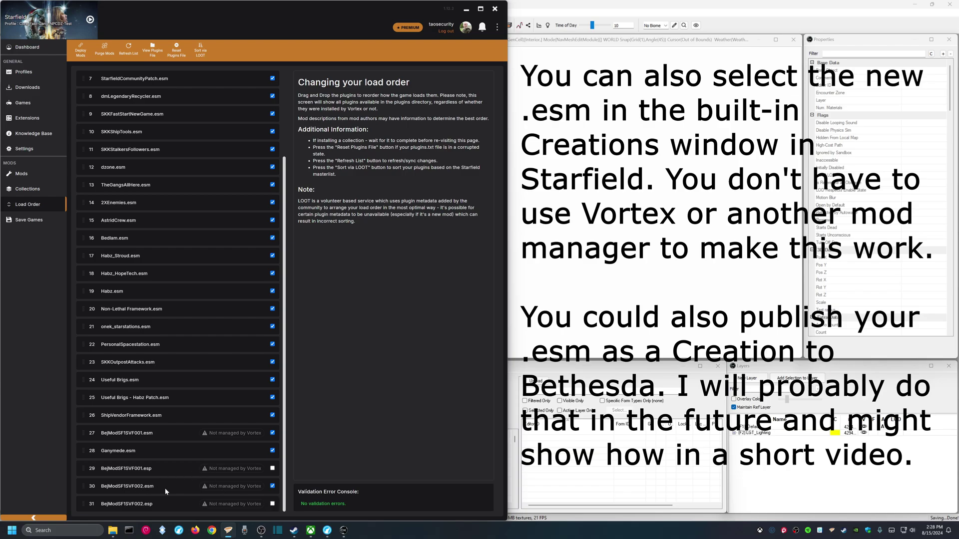
{"action": "left_click", "coordinate": [25, 73]}
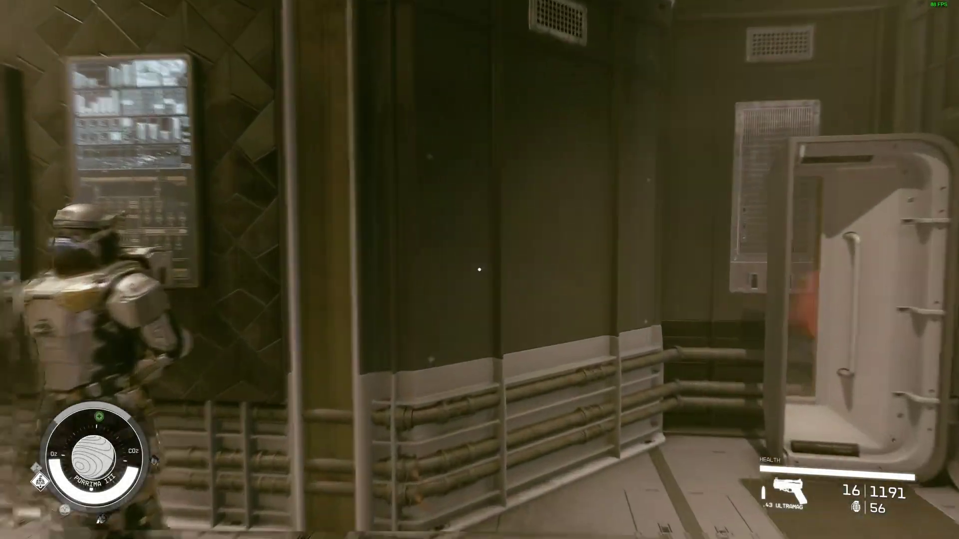
Step: In Starfield, go to the Red Mile ship vendor, purchase the Slayer from the ships for sale, and leave the trade screen
{"action": "key", "text": "w"}
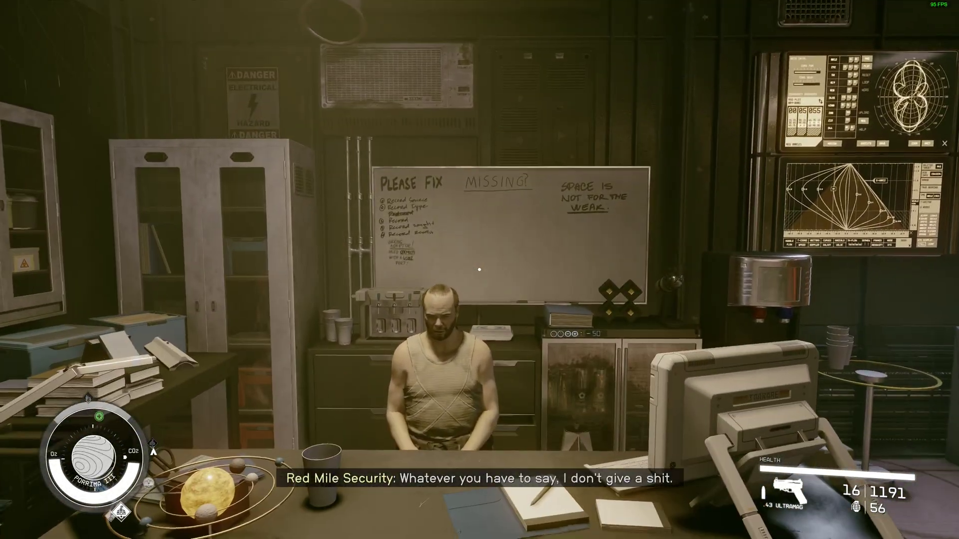
{"action": "key", "text": "e"}
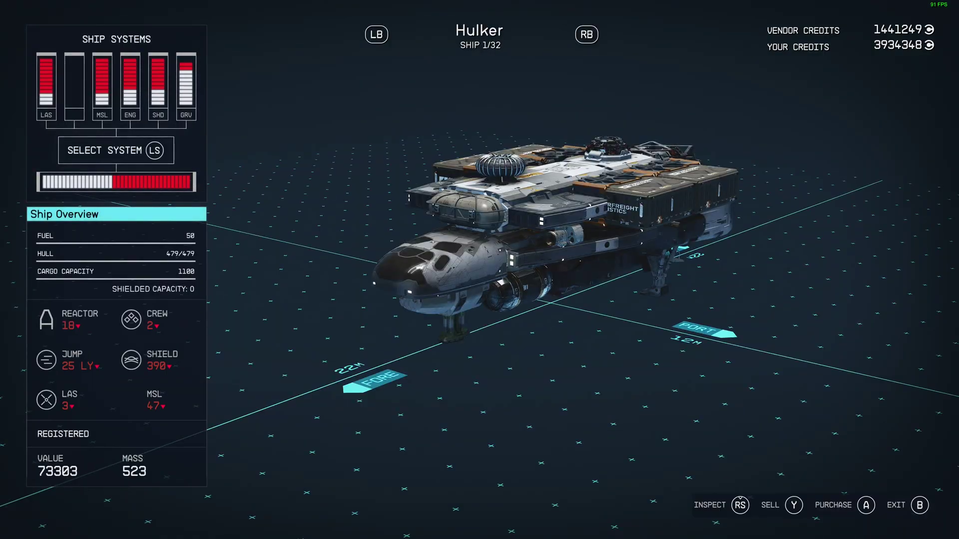
{"action": "key", "text": "q"}
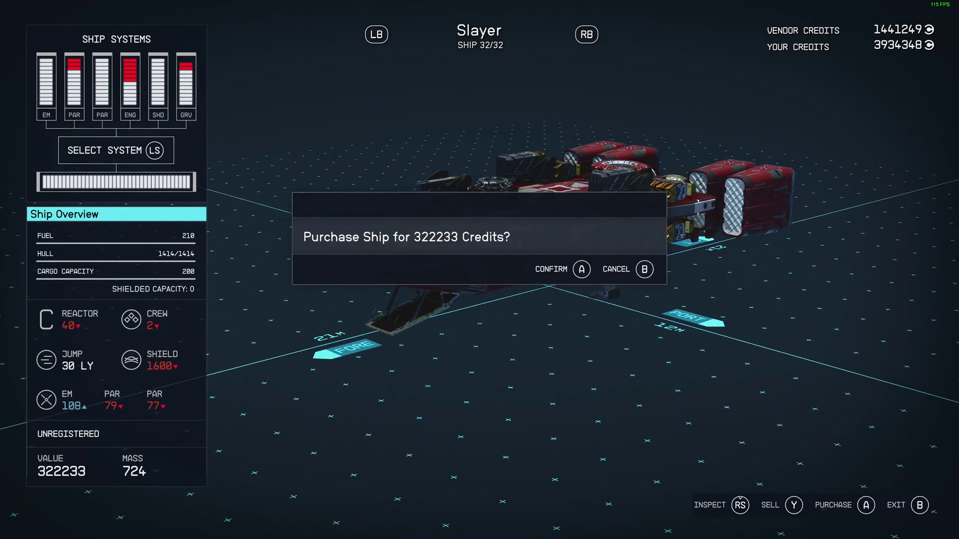
{"action": "key", "text": "Return"}
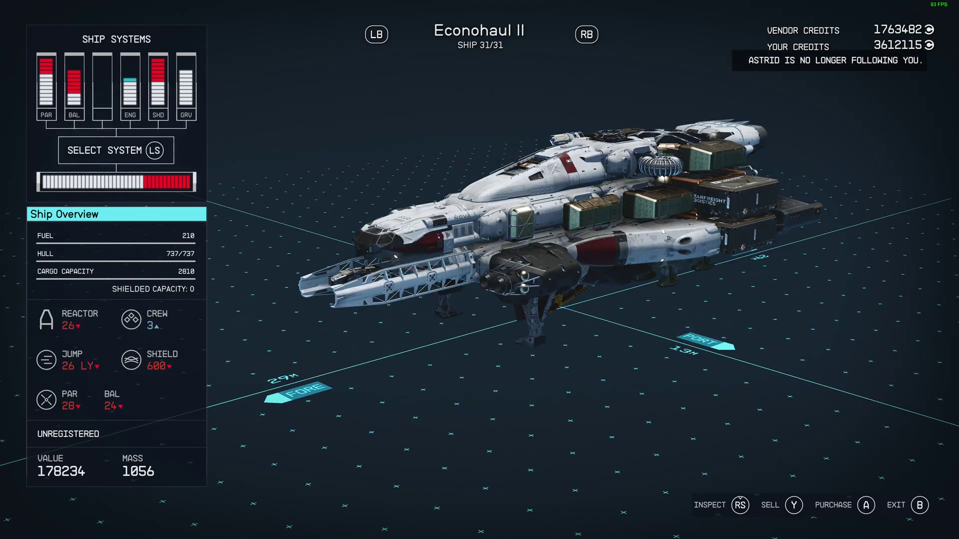
{"action": "key", "text": "Tab"}
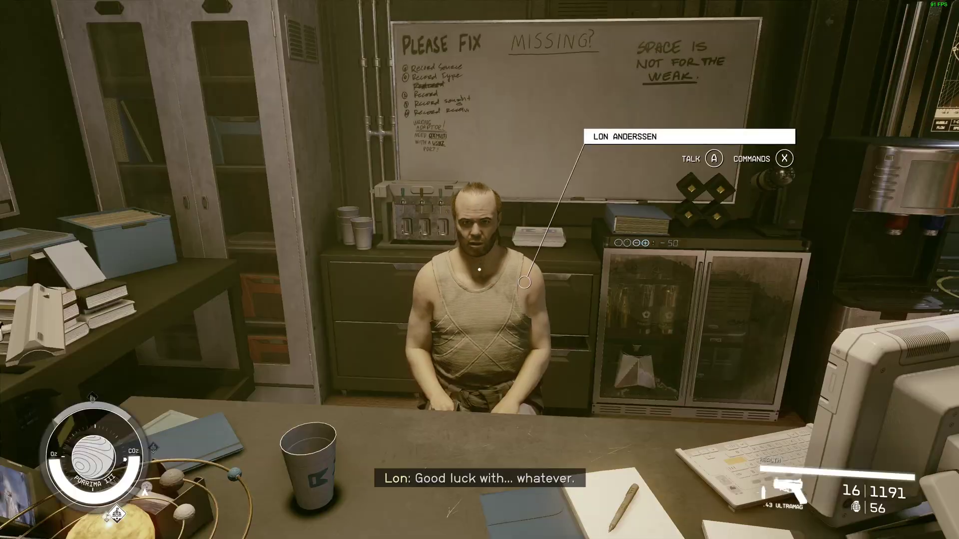
Step: Leave the ship vendor's office and walk through the Red Mile's main hall toward the exit
{"action": "key", "text": "s"}
{"action": "key", "text": "w"}
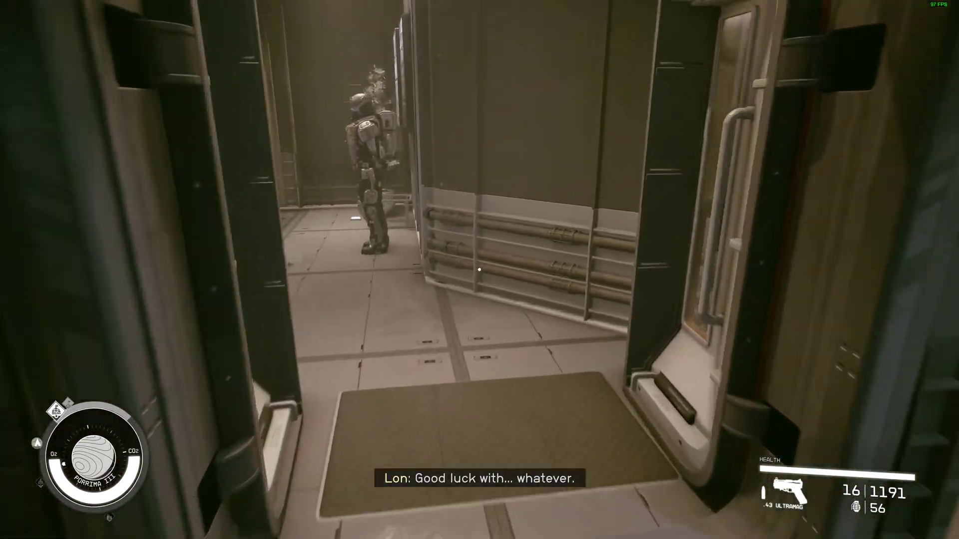
{"action": "key", "text": "w"}
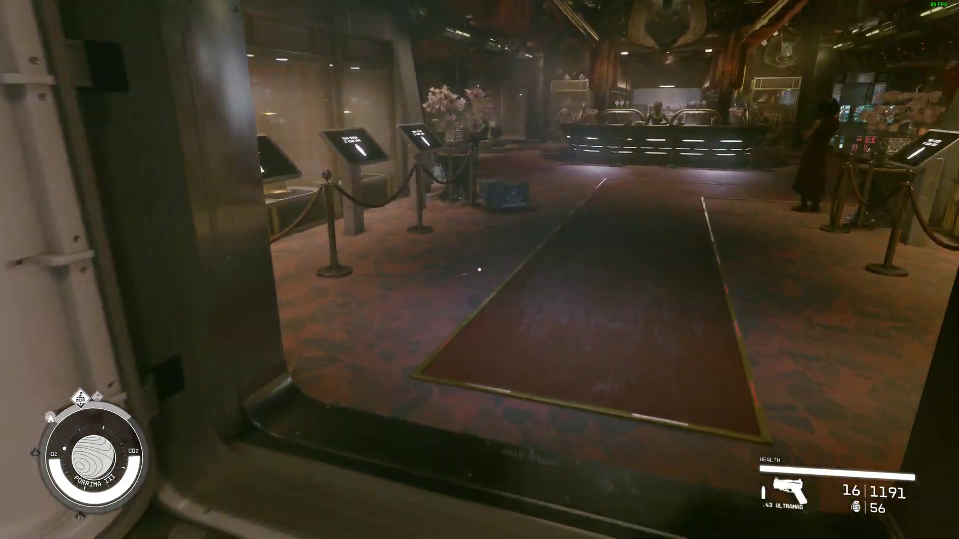
{"action": "key", "text": "w"}
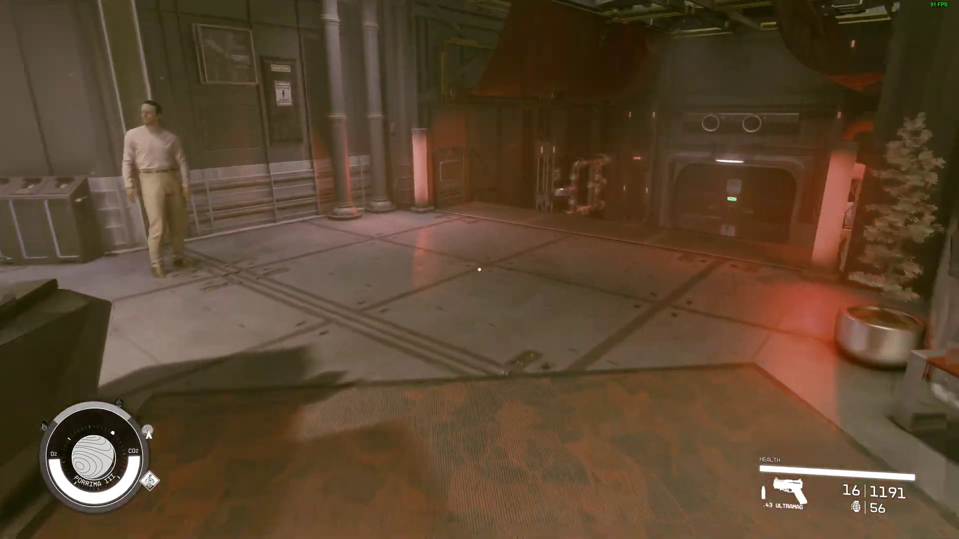